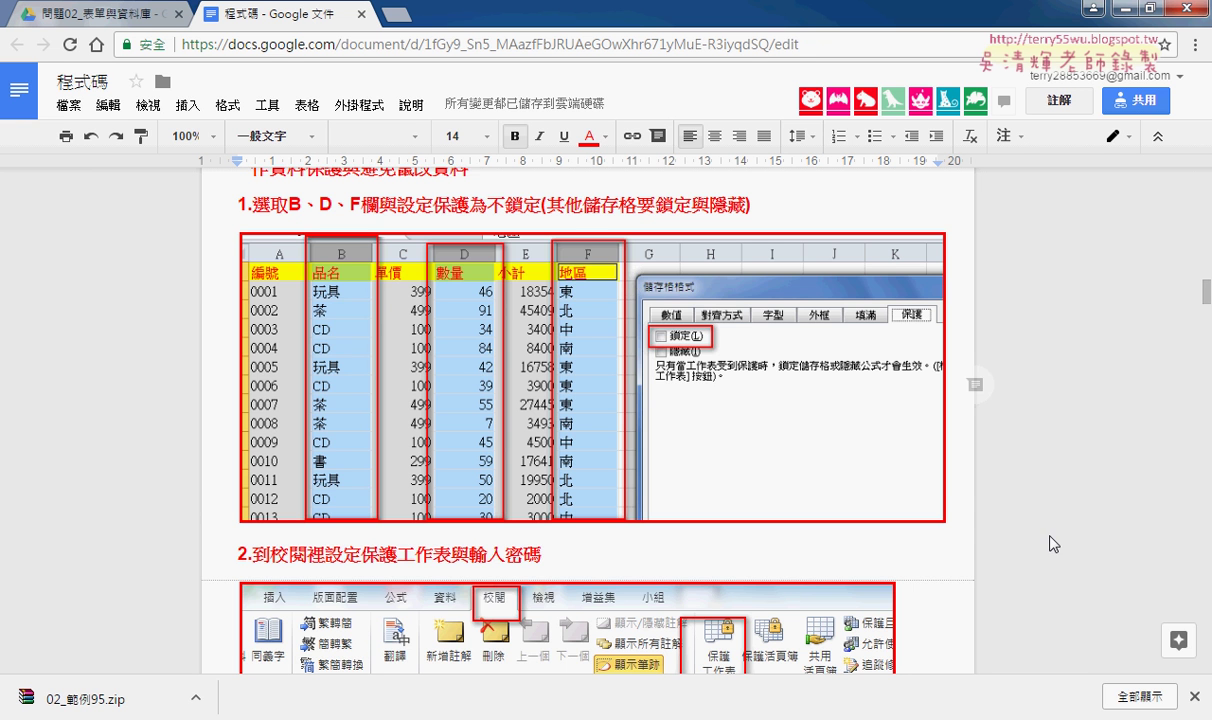
Step: Scroll the Google Docs tutorial down to step 2, protecting the sheet with a password
scroll(995, 508, down, 3)
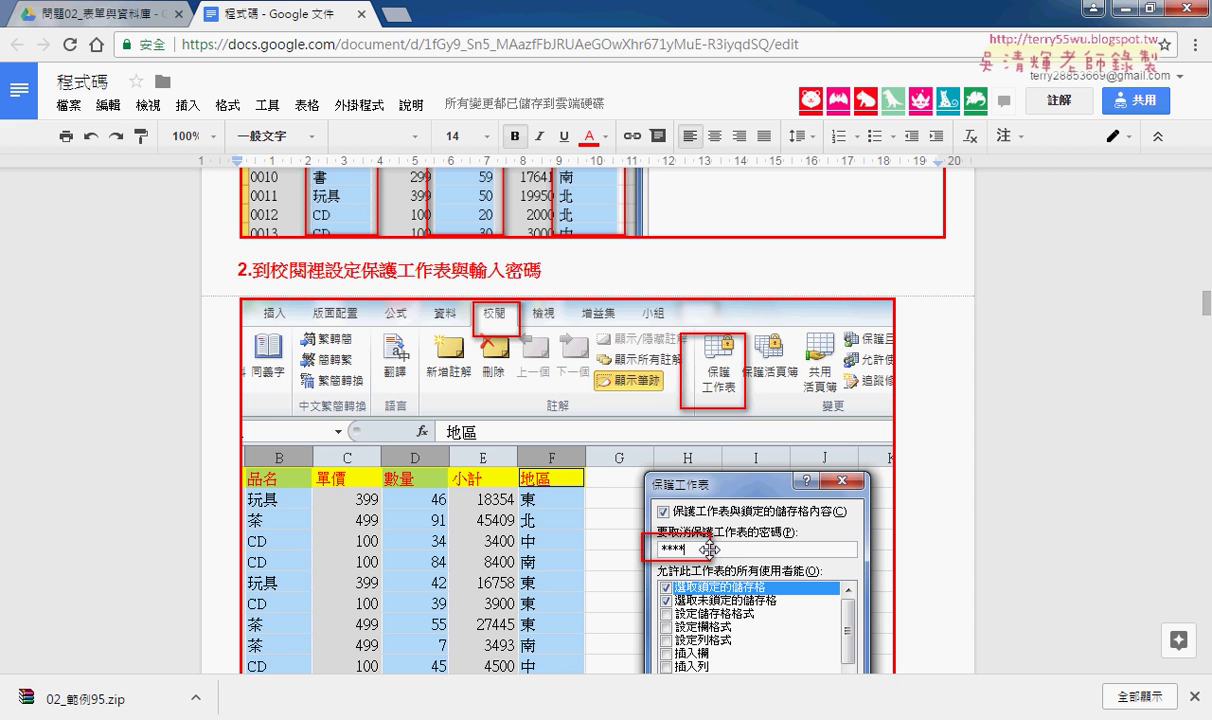
Step: Scroll through the Protect Sheet password screenshot, then minimize Chrome to the desktop
scroll(951, 527, down, 1)
scroll(951, 527, down, 2)
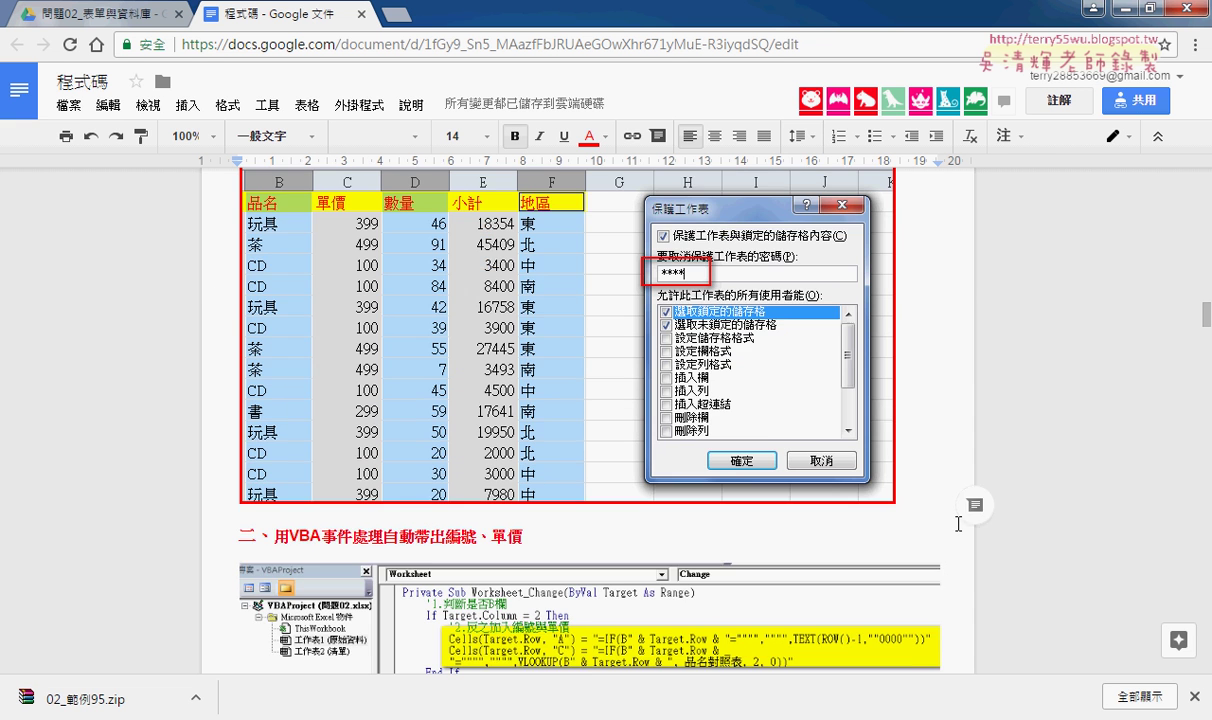
scroll(951, 527, up, 1)
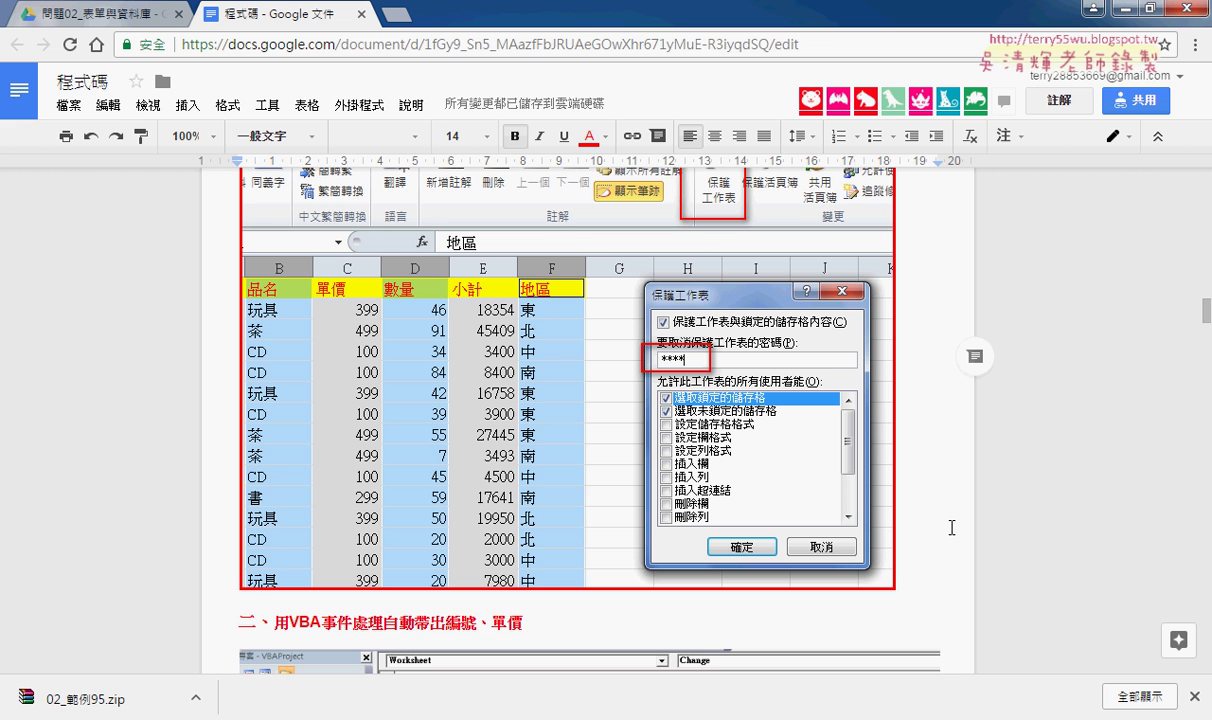
scroll(952, 527, up, 1)
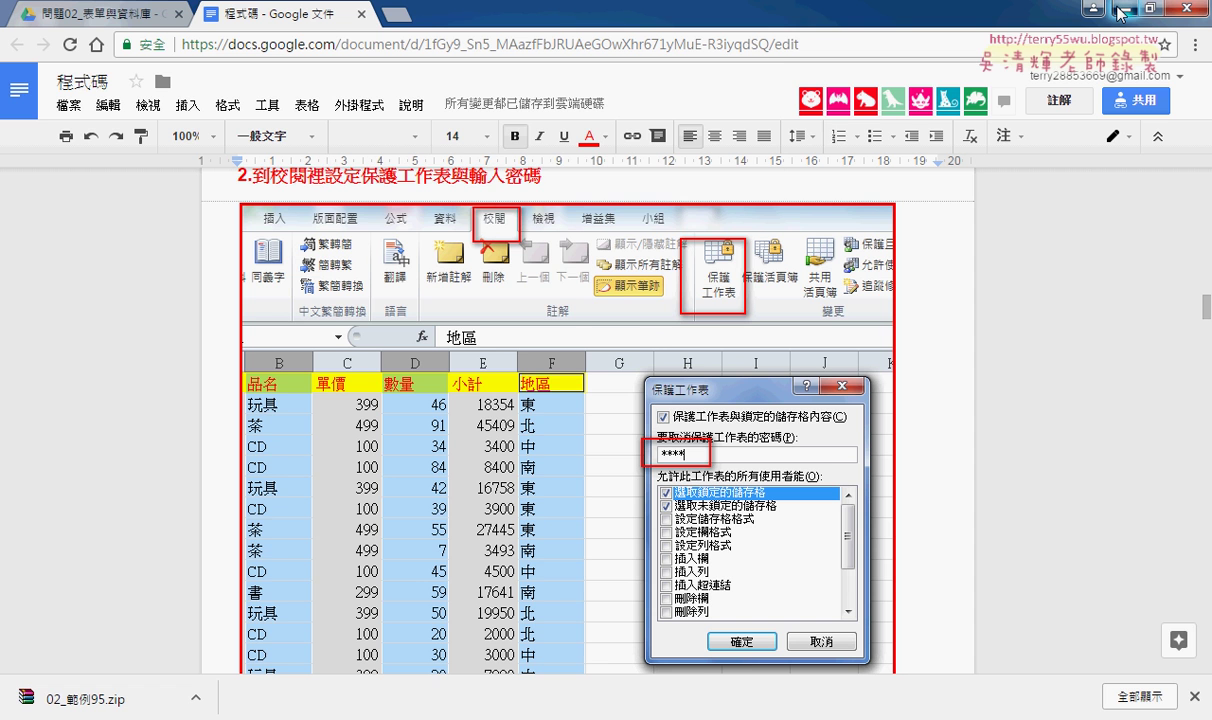
click(1120, 10)
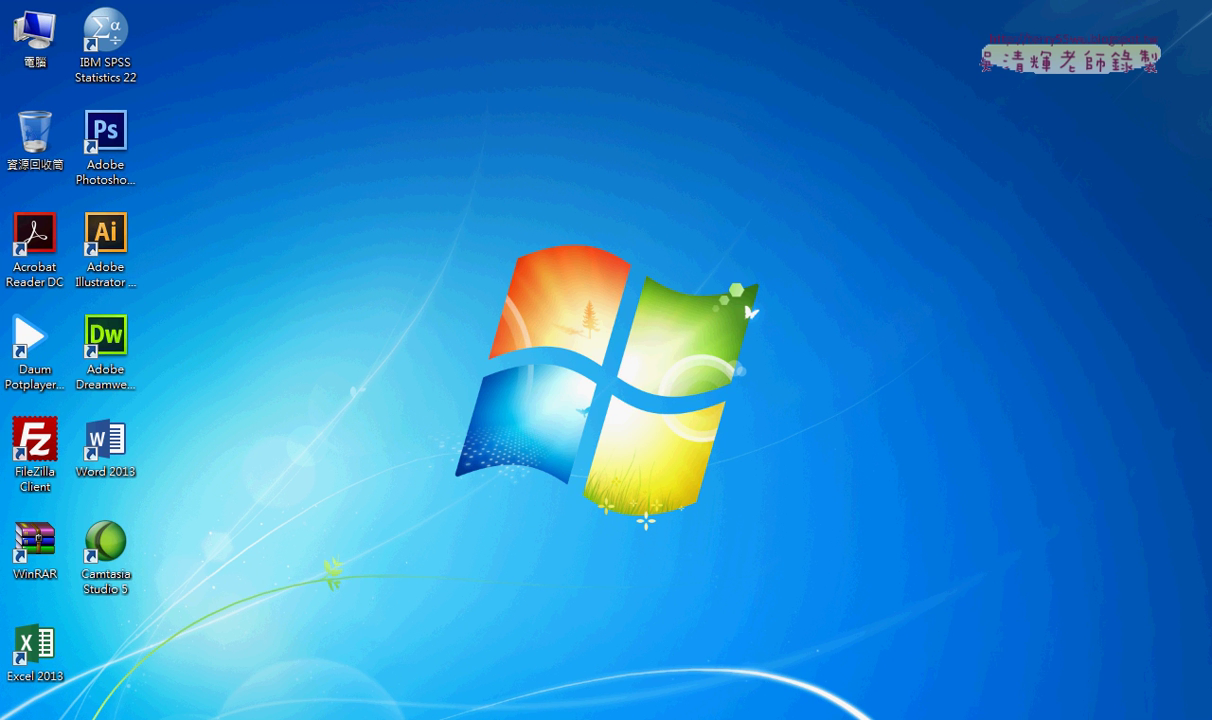
Step: Restore Excel, commit A24's formula, and inspect the IF/VLOOKUP 單價 formulas in C24–C27
click(316, 618)
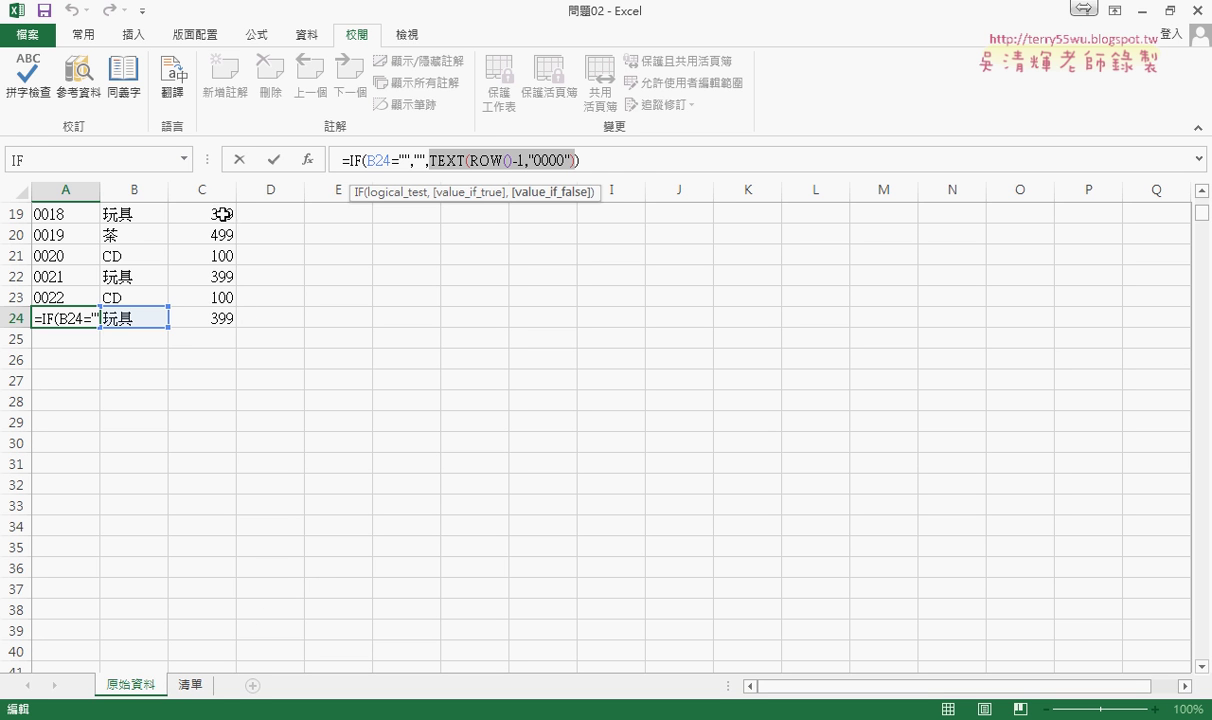
click(239, 161)
click(218, 317)
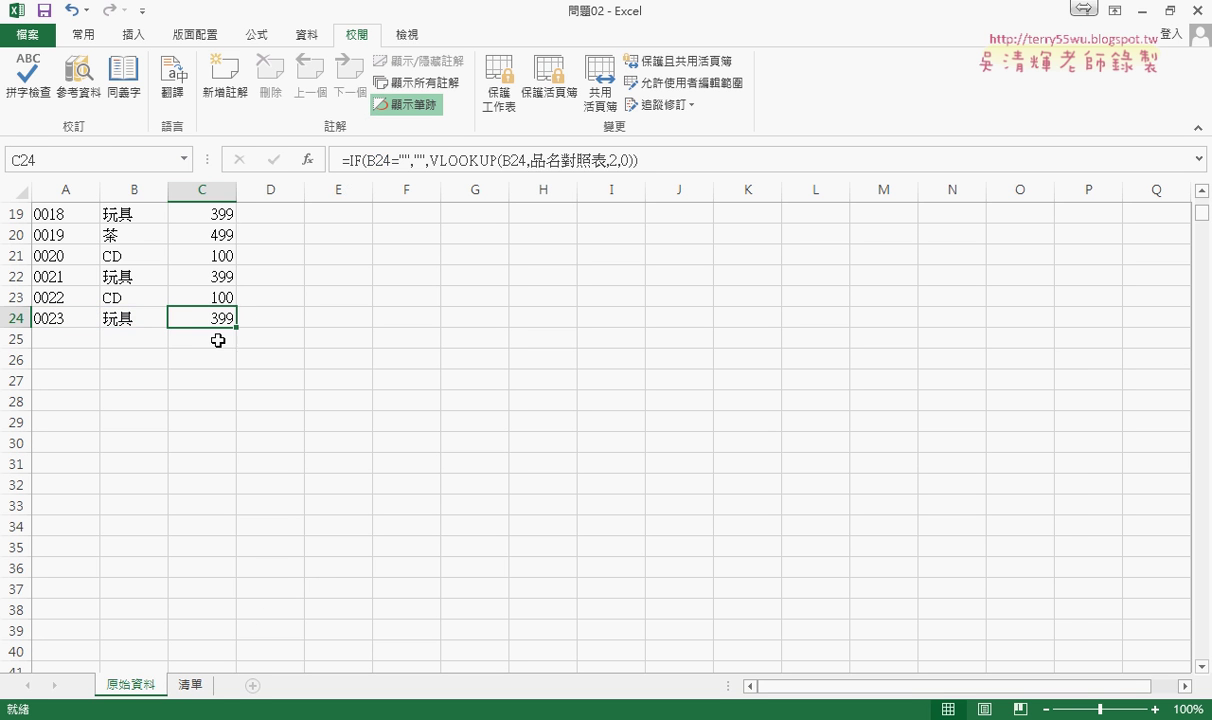
click(218, 340)
click(214, 362)
click(214, 378)
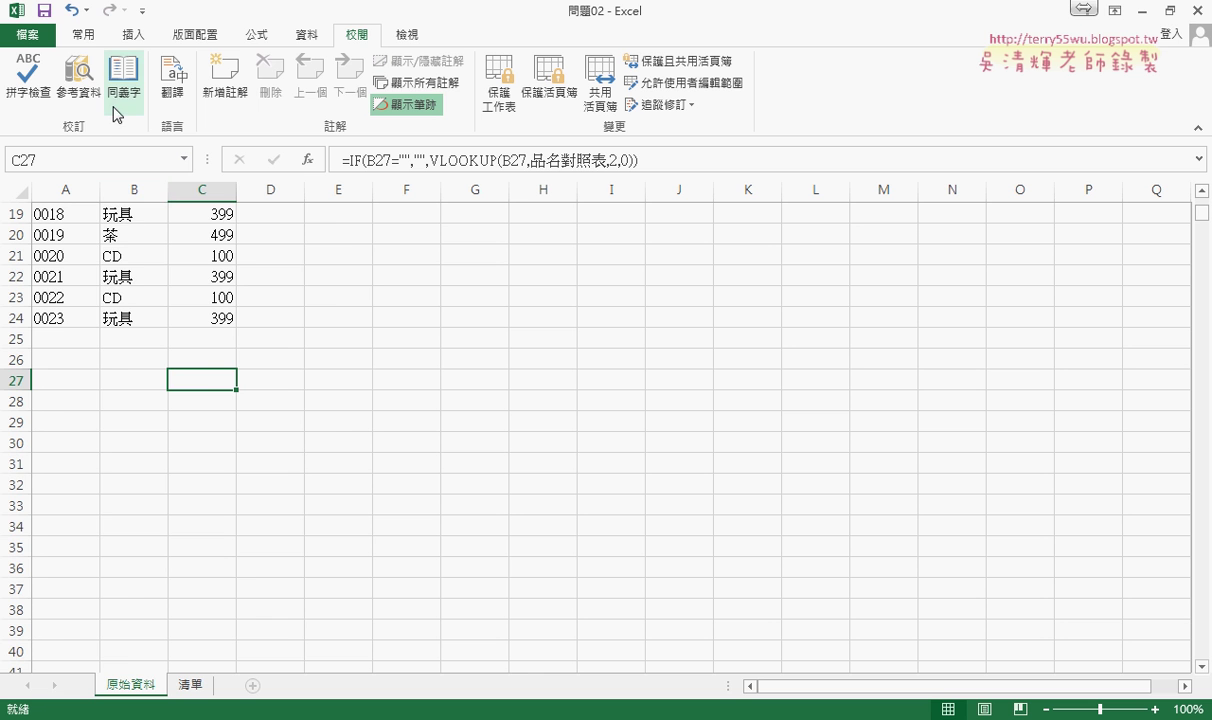
Step: Select column B and view B25's 品名 drop-down choices without picking one
scroll(106, 277, up, 6)
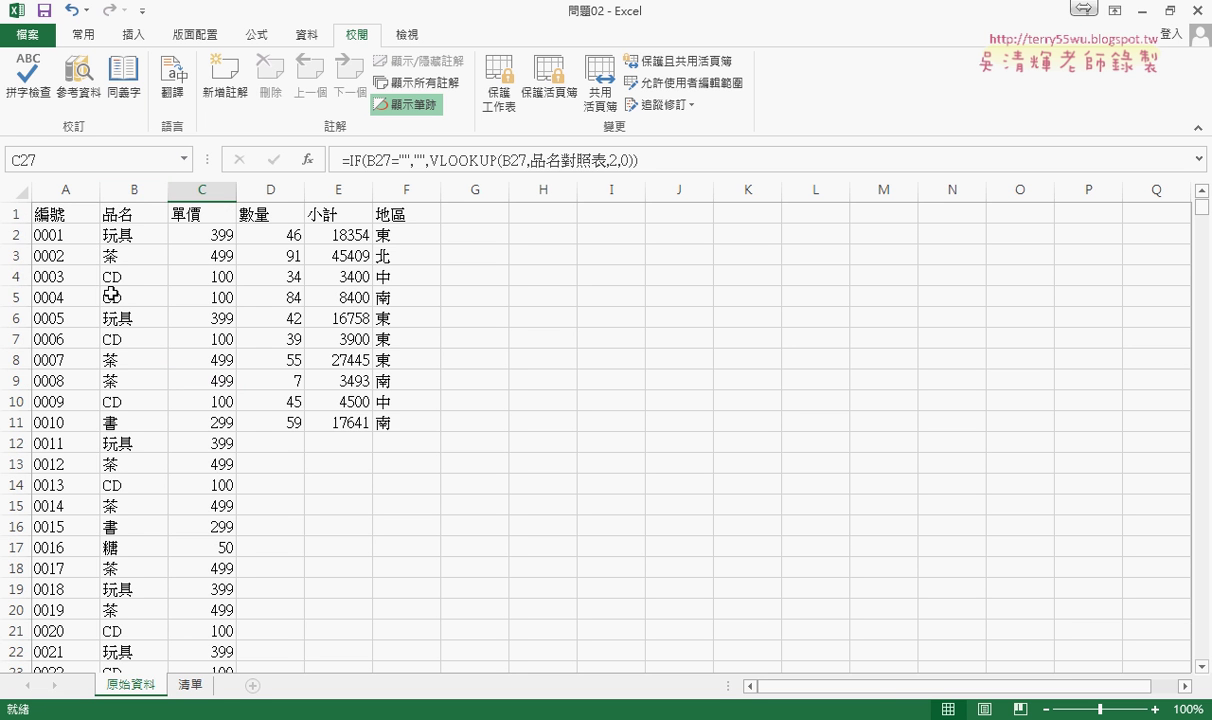
click(137, 185)
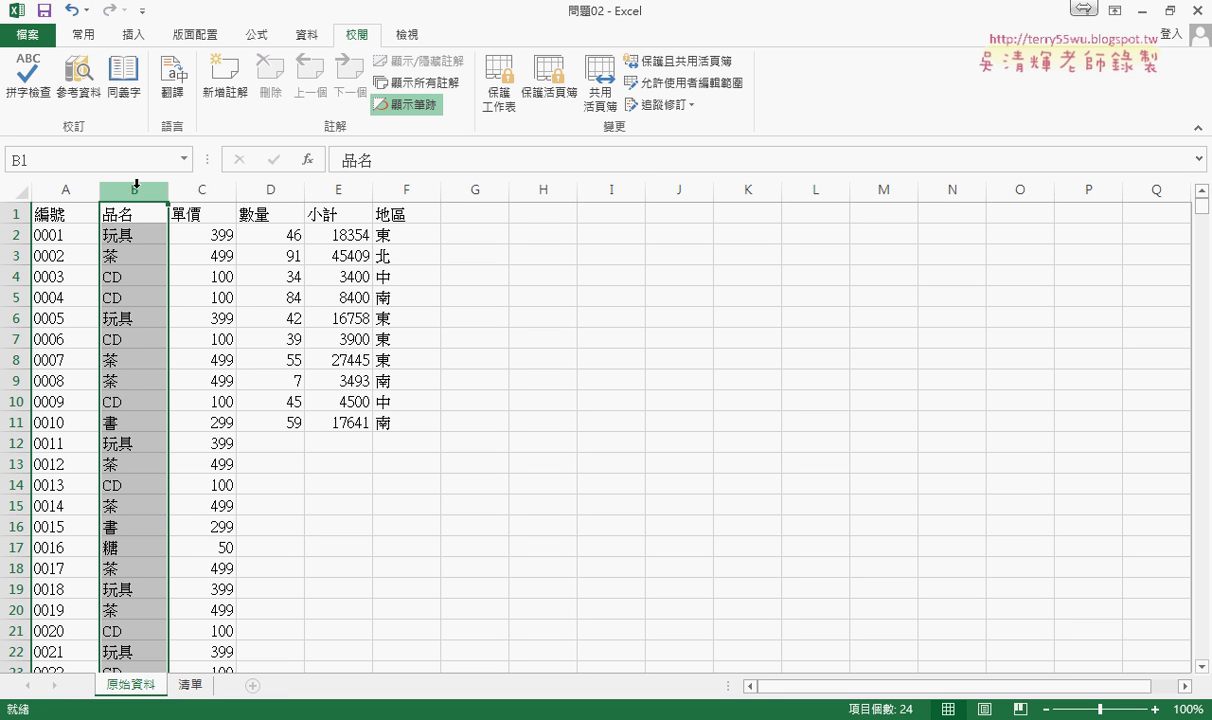
scroll(125, 430, down, 3)
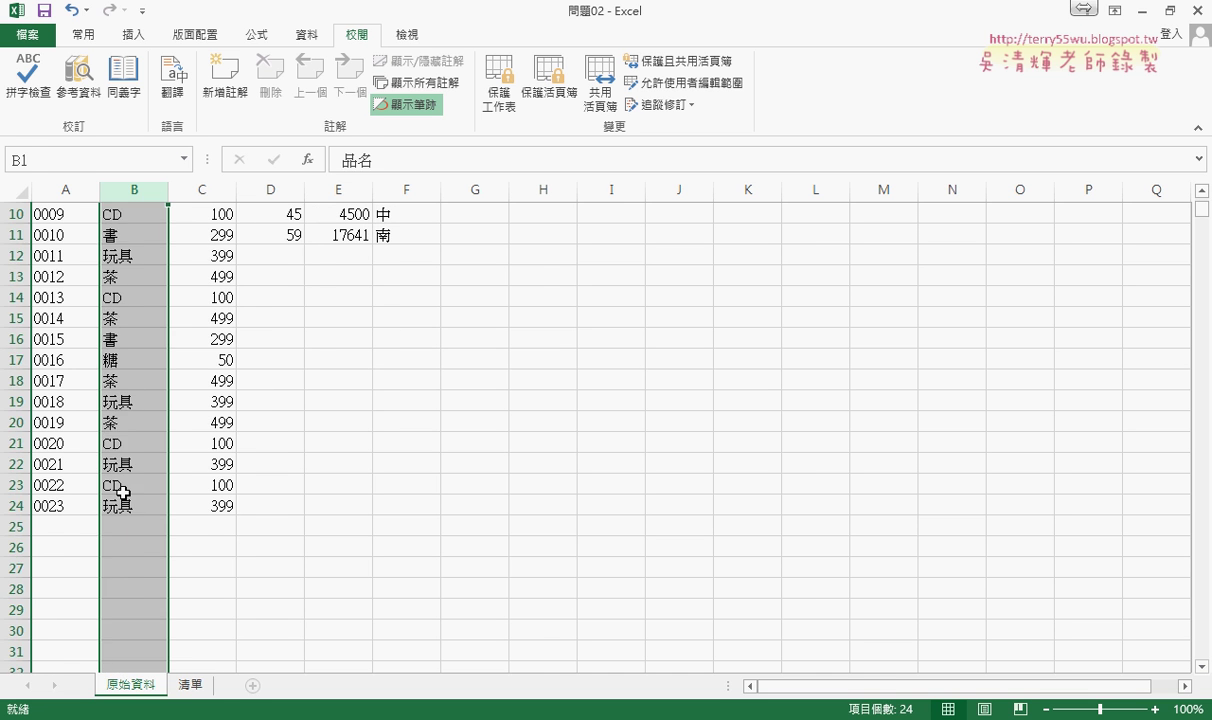
click(133, 545)
click(166, 525)
click(176, 527)
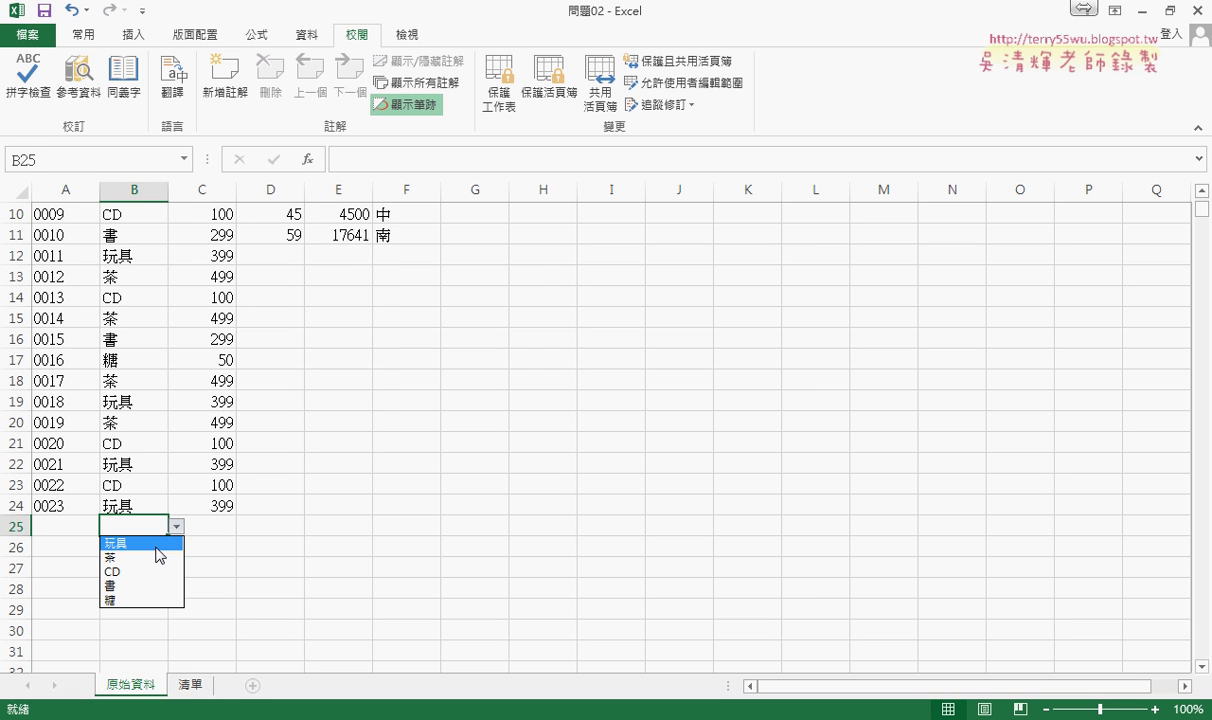
click(176, 527)
Step: Inspect the 單價 formulas from C25 downward and the 編號 formulas from A25 downward
click(238, 525)
click(222, 526)
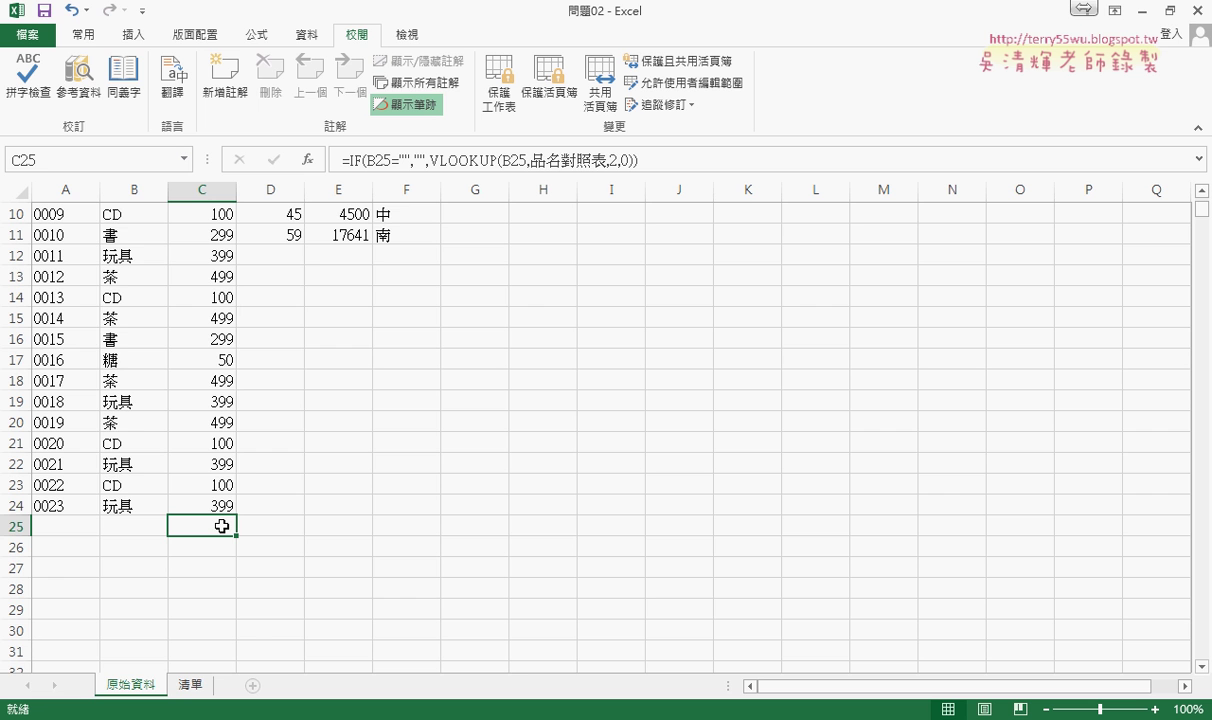
key(ctrl+shift+Down)
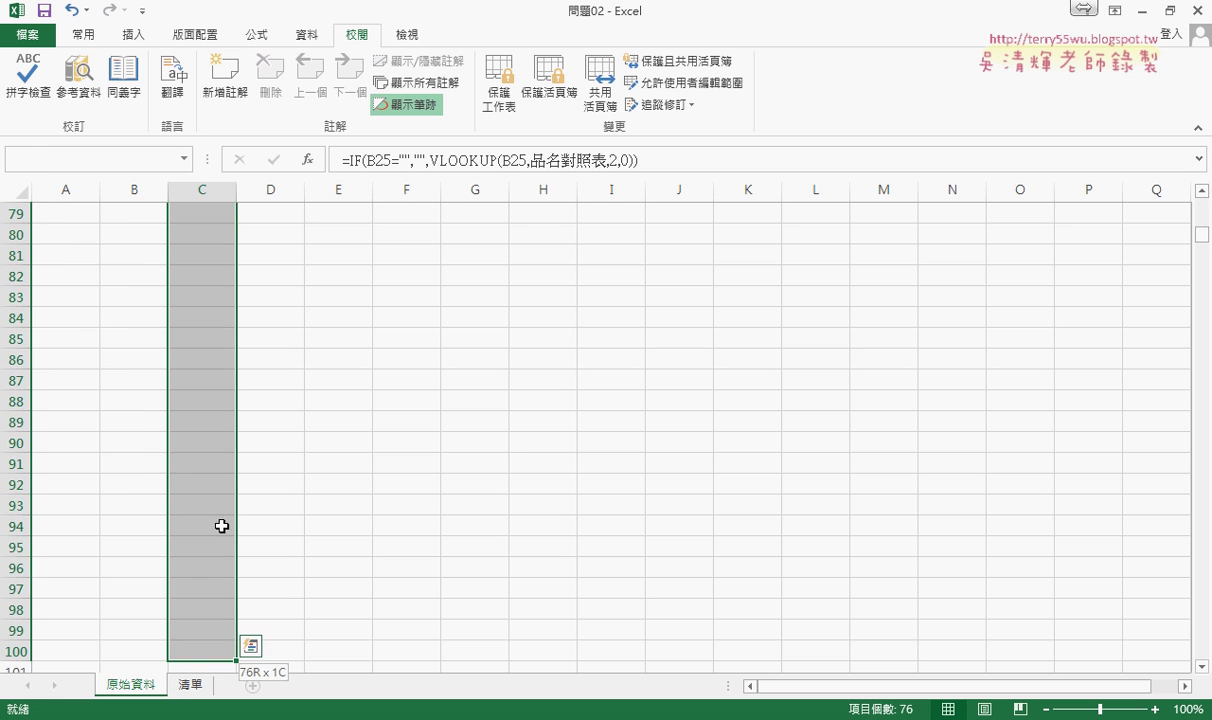
scroll(222, 525, up, 20)
click(65, 448)
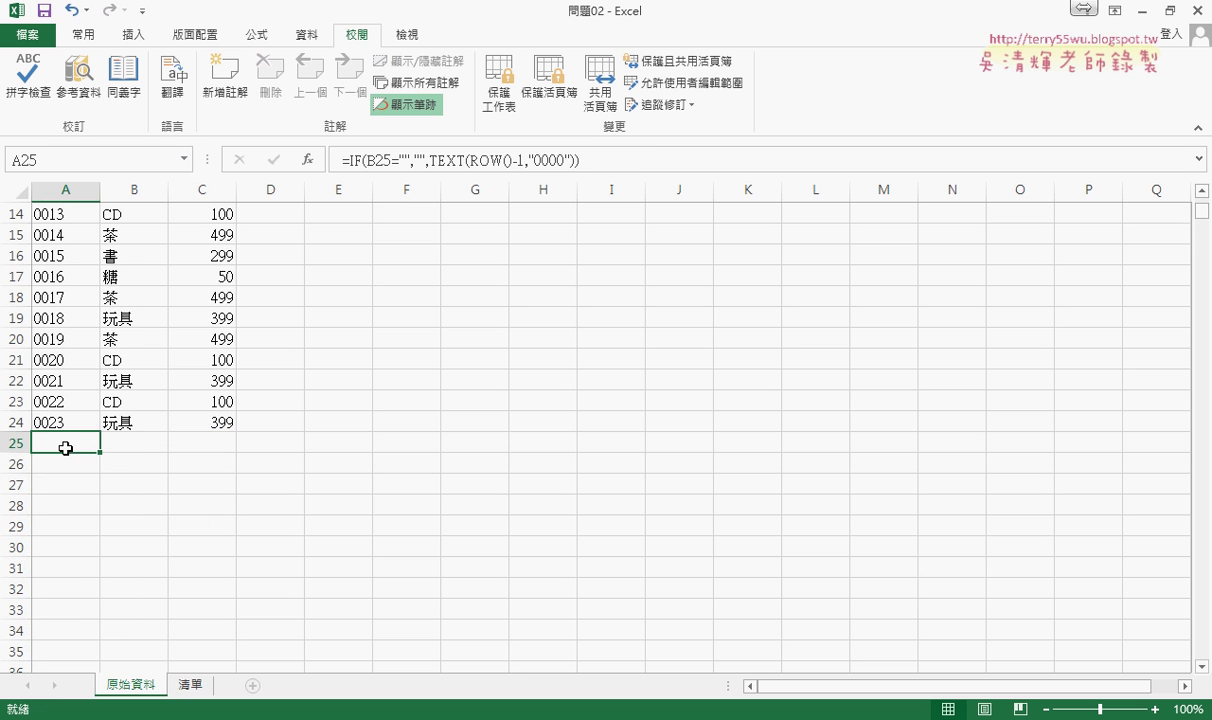
key(ctrl+shift+Down)
scroll(65, 448, up, 20)
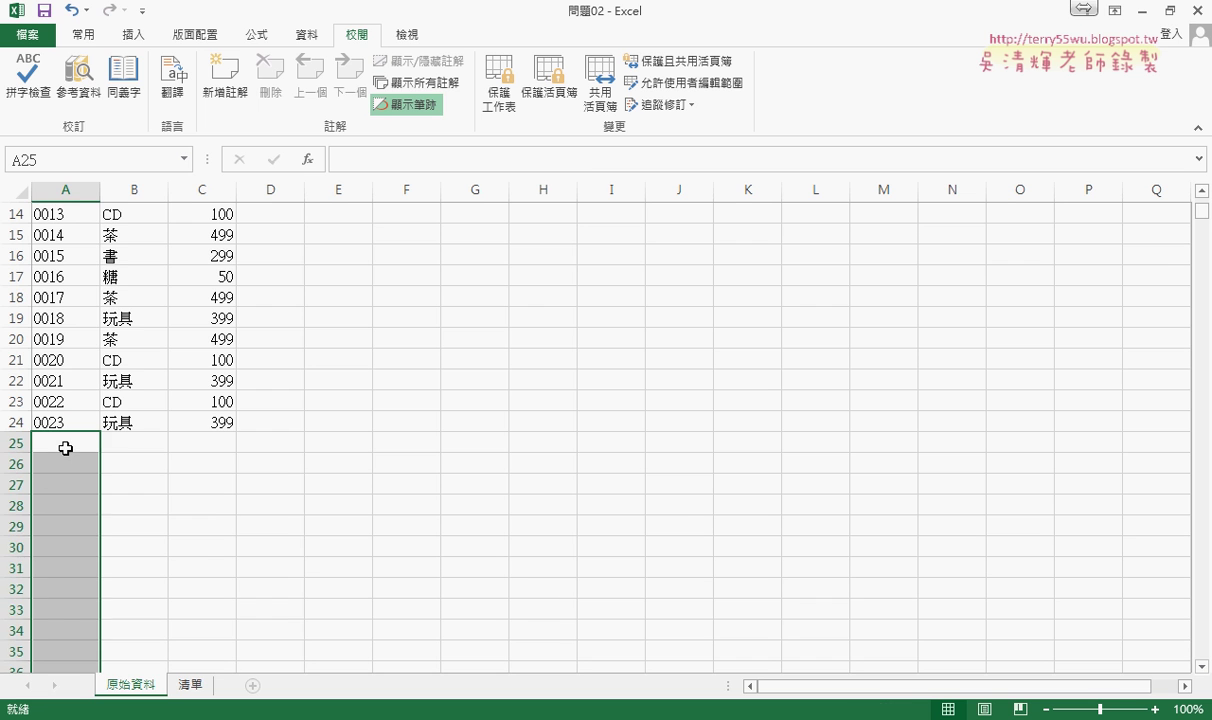
Step: Choose 茶 from B25's 品名 drop-down list
click(140, 447)
click(179, 443)
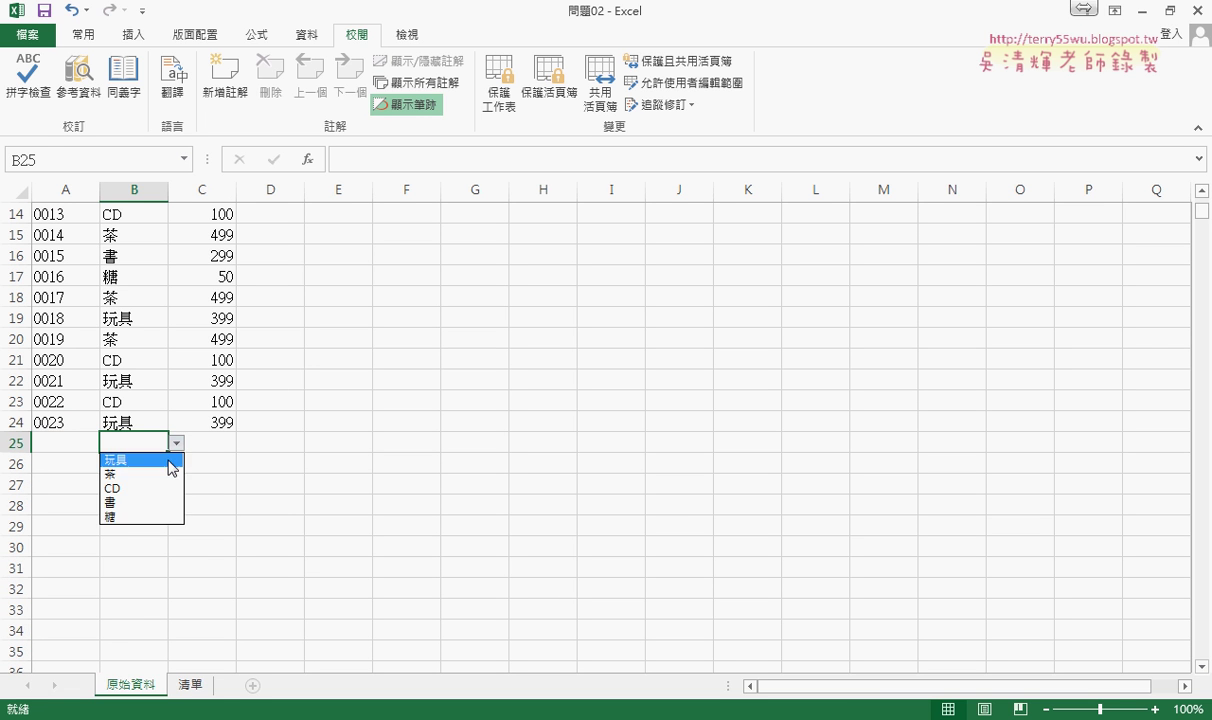
click(164, 476)
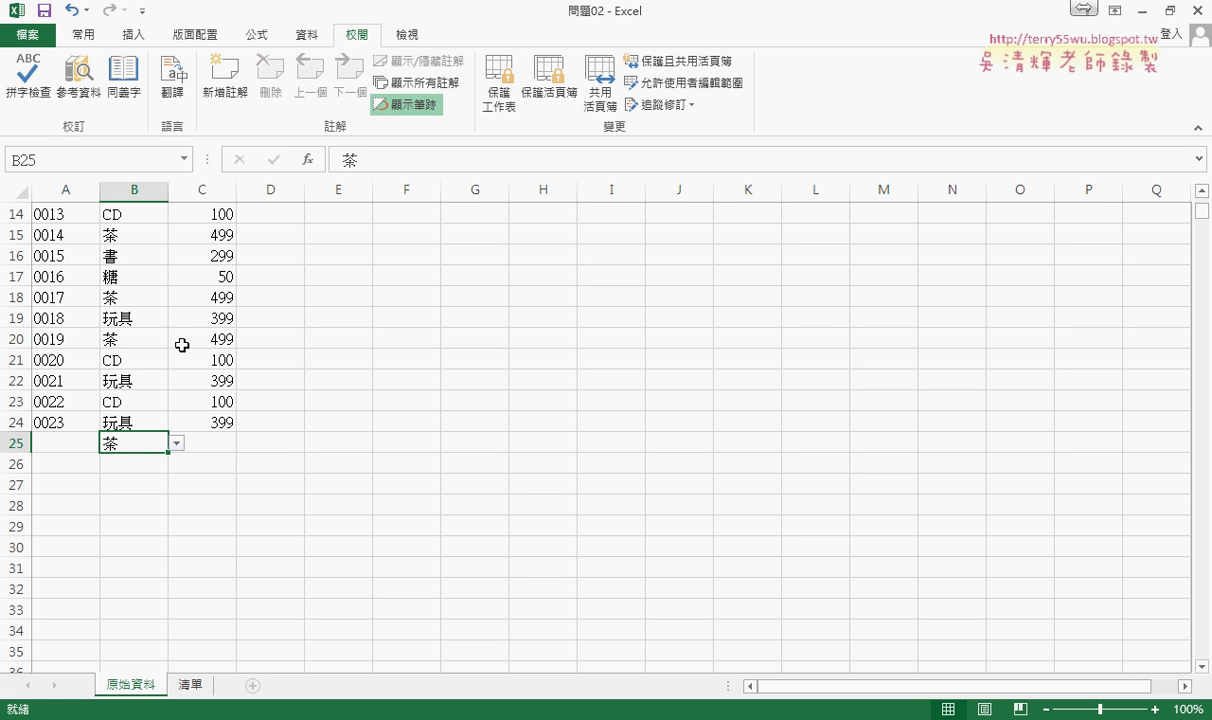
Step: Turn on the Developer tab through Customize Ribbon in Excel Options
click(143, 19)
click(215, 326)
click(240, 241)
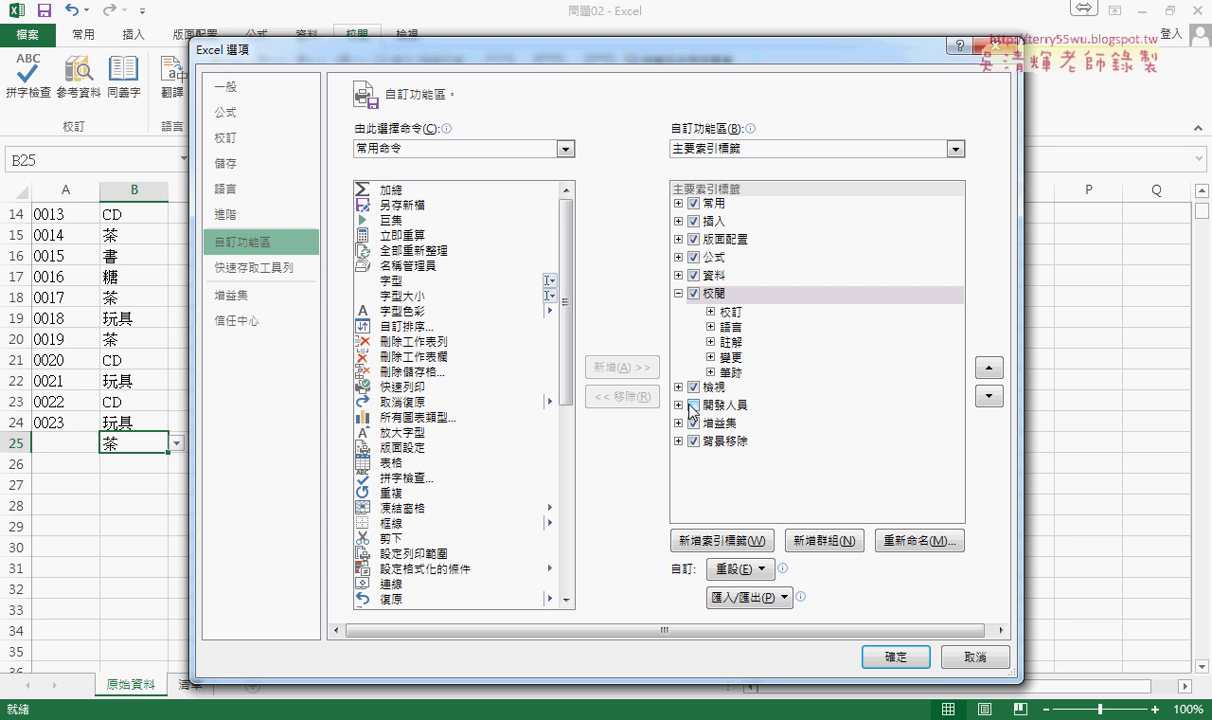
click(693, 405)
click(912, 656)
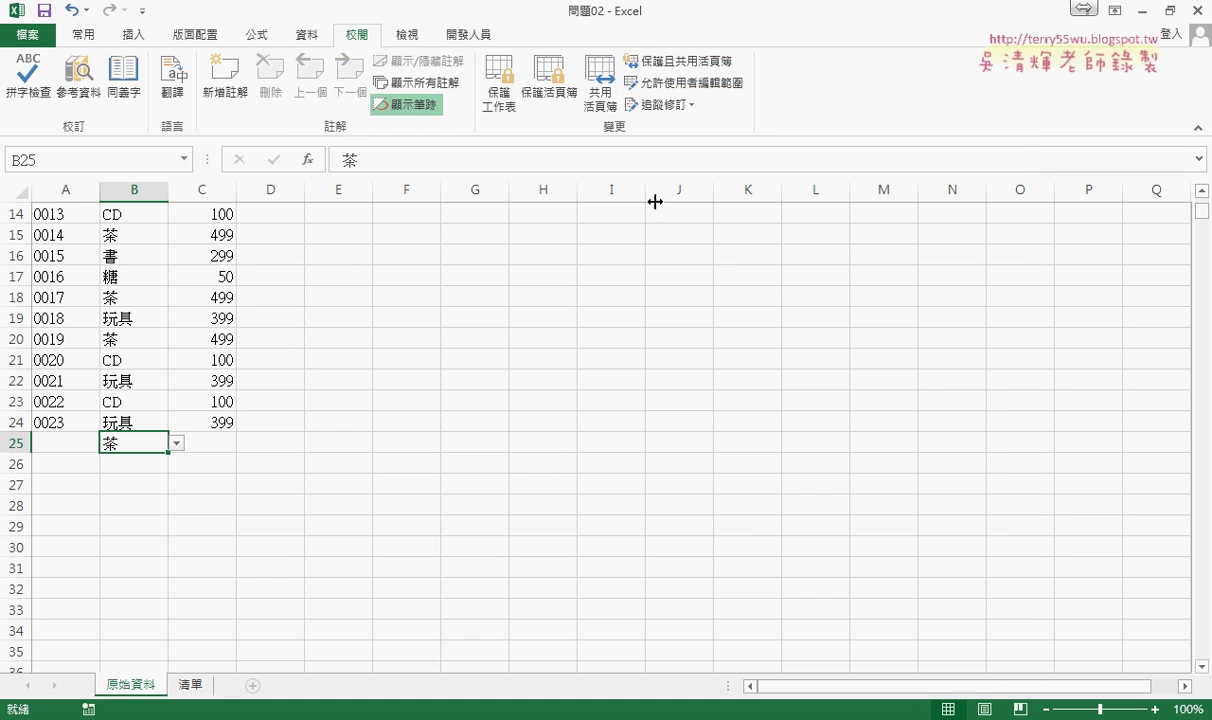
Step: Open the Visual Basic editor from Developer and resize it so the sheet shows behind
click(448, 37)
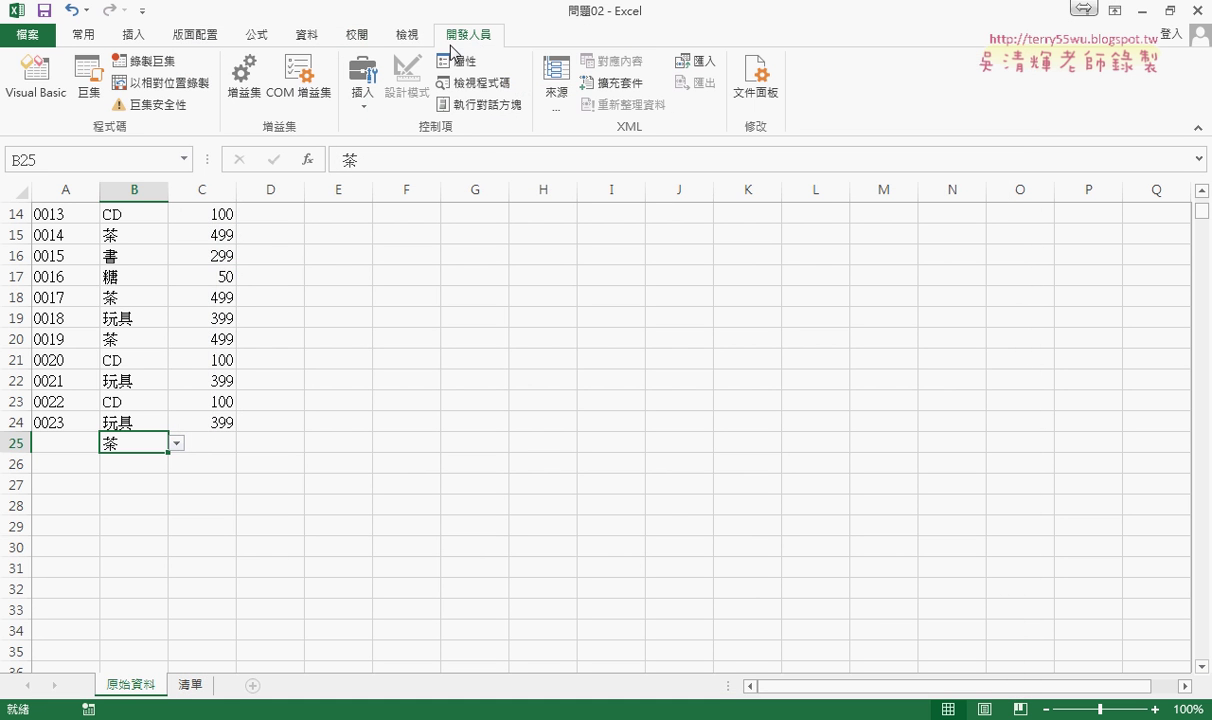
click(40, 96)
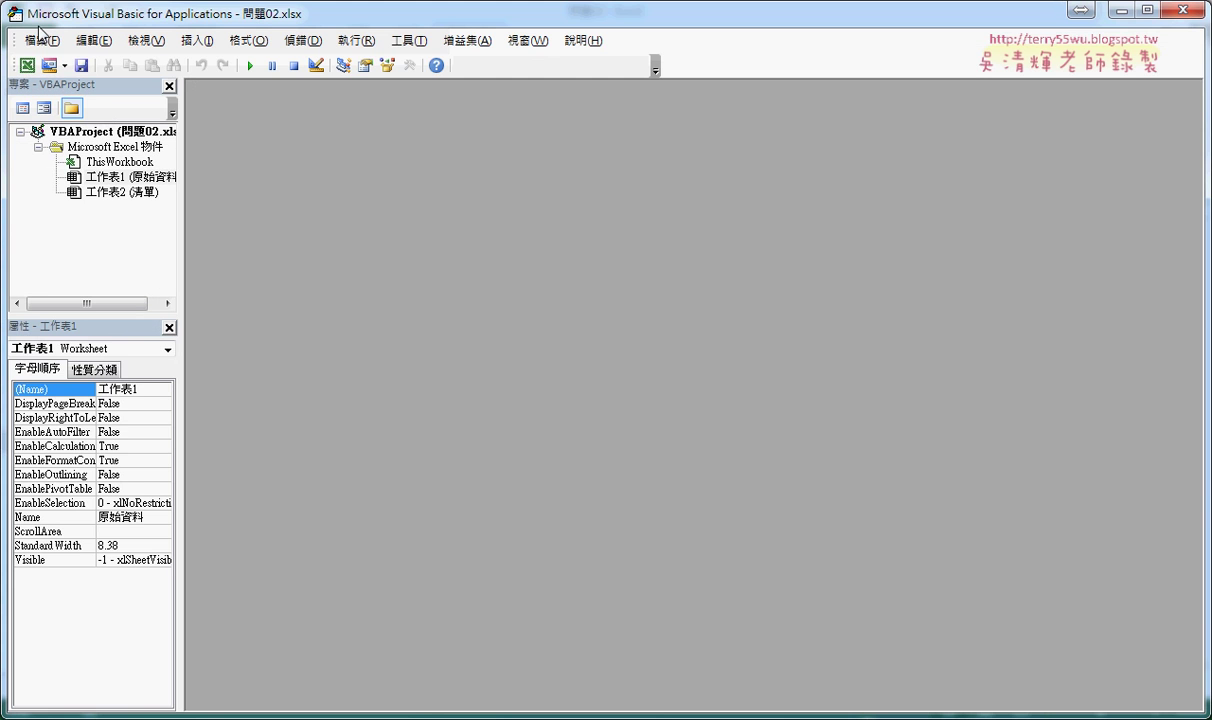
mouse_move(38, 27)
mouse_down()
mouse_move(287, 95)
mouse_move(320, 41)
mouse_up()
drag(419, 222, 478, 224)
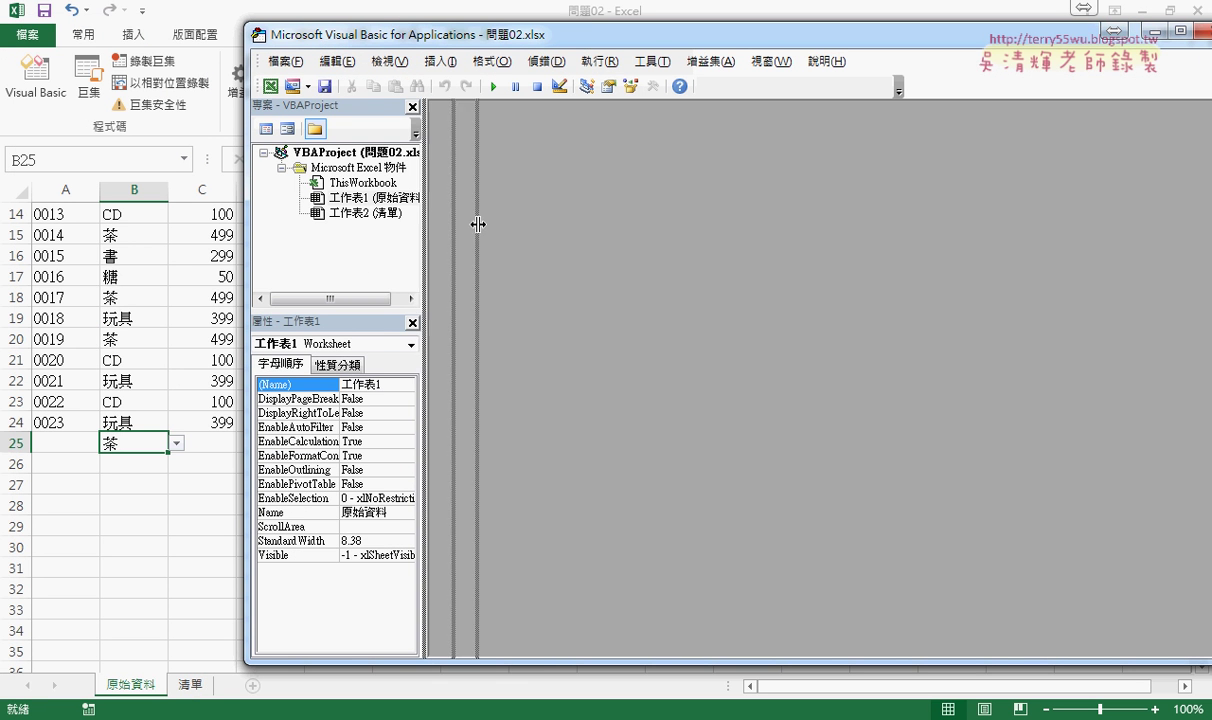
click(403, 200)
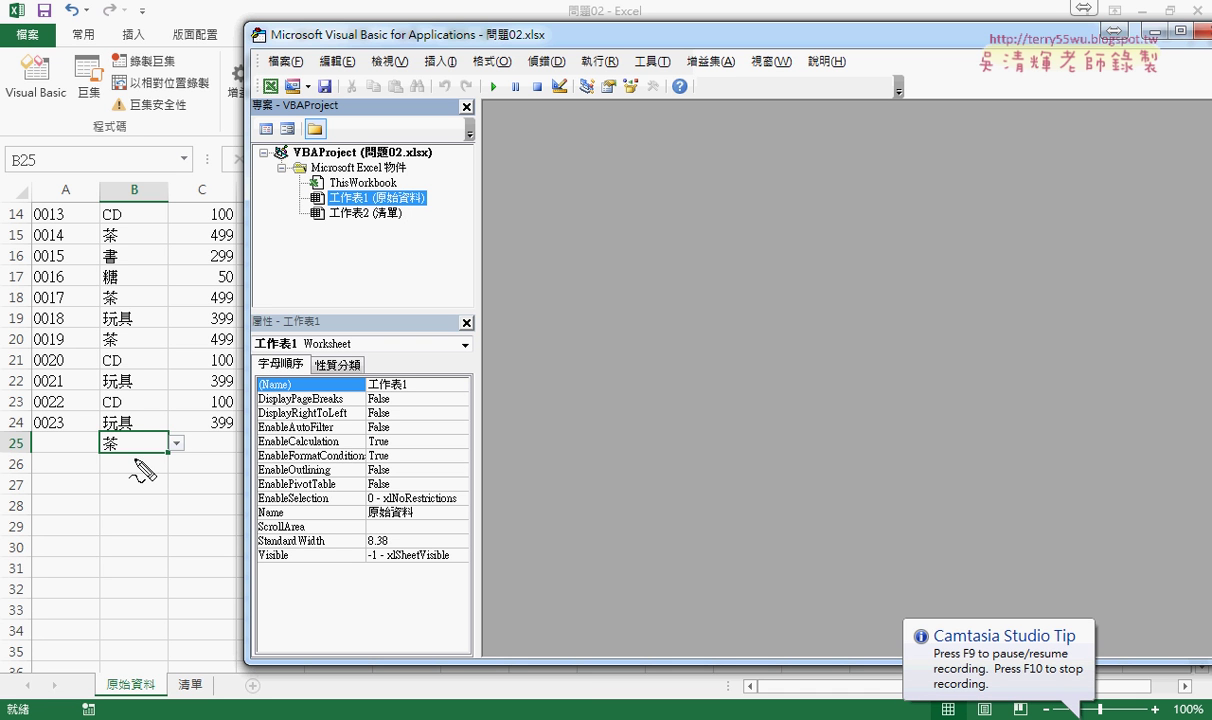
Step: Highlight 茶 in B25, column B, row 25 and cell A25 with on-screen marks, then clear them
drag(92, 460, 155, 455)
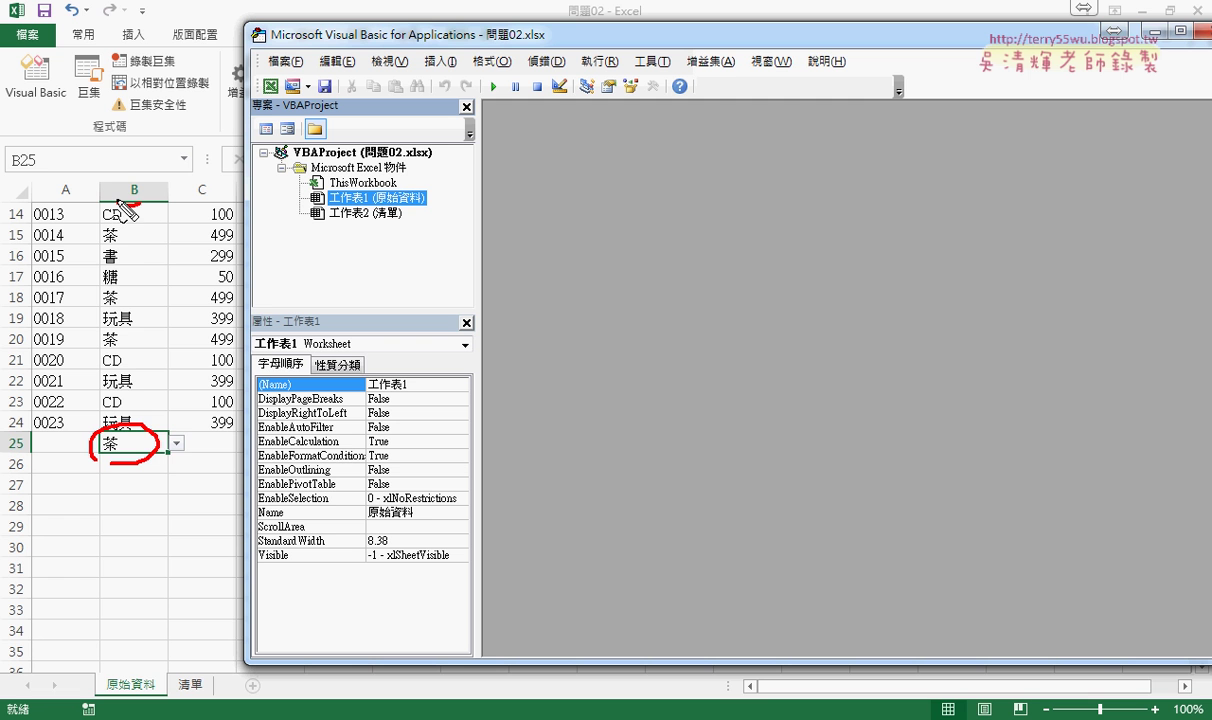
drag(137, 204, 140, 200)
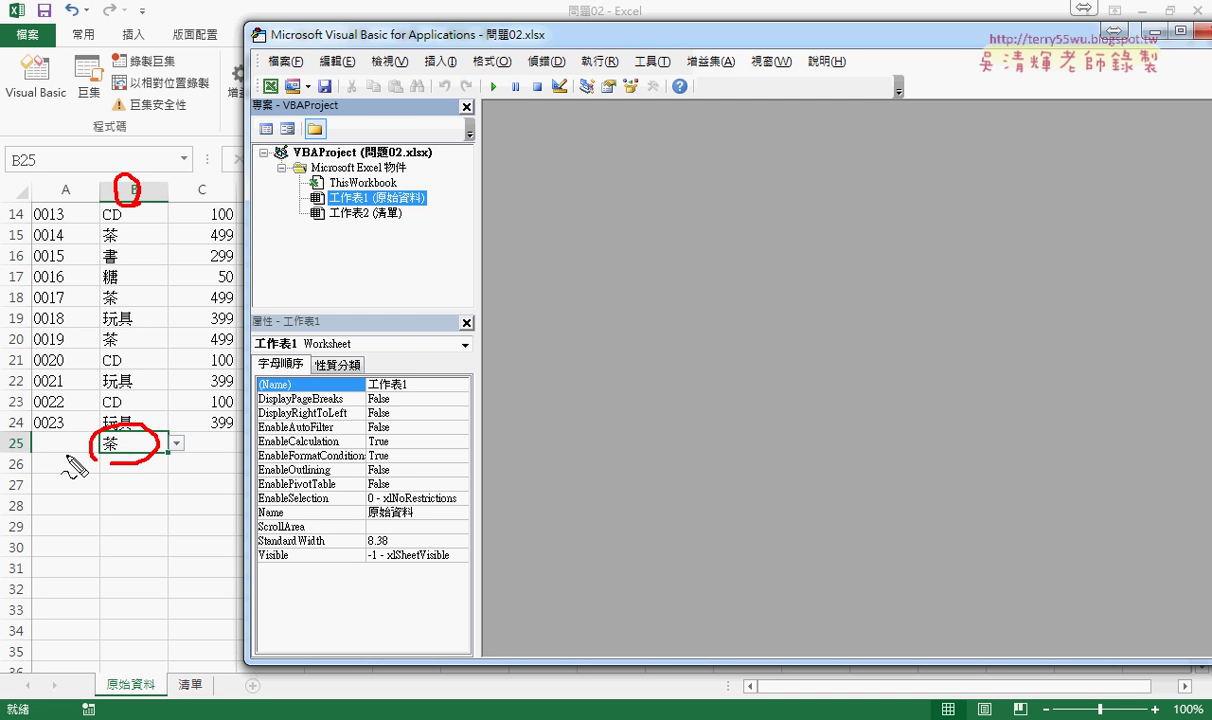
drag(8, 440, 12, 446)
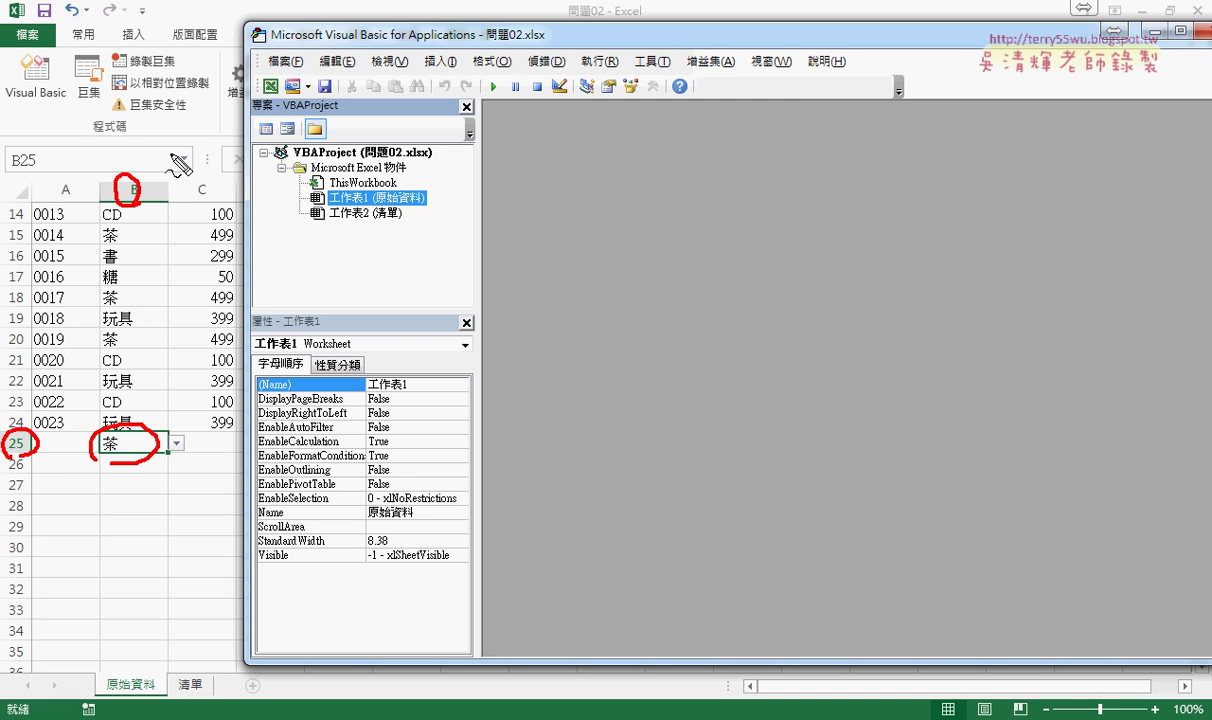
drag(84, 432, 86, 448)
drag(145, 420, 88, 432)
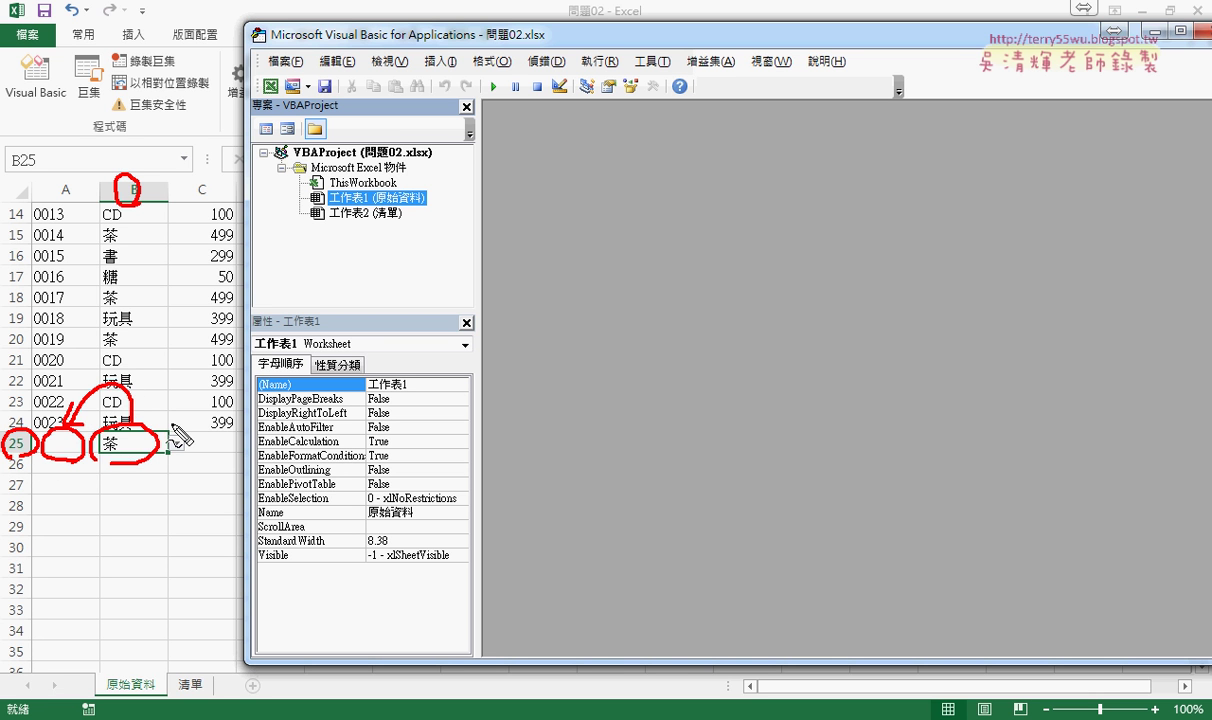
key(Escape)
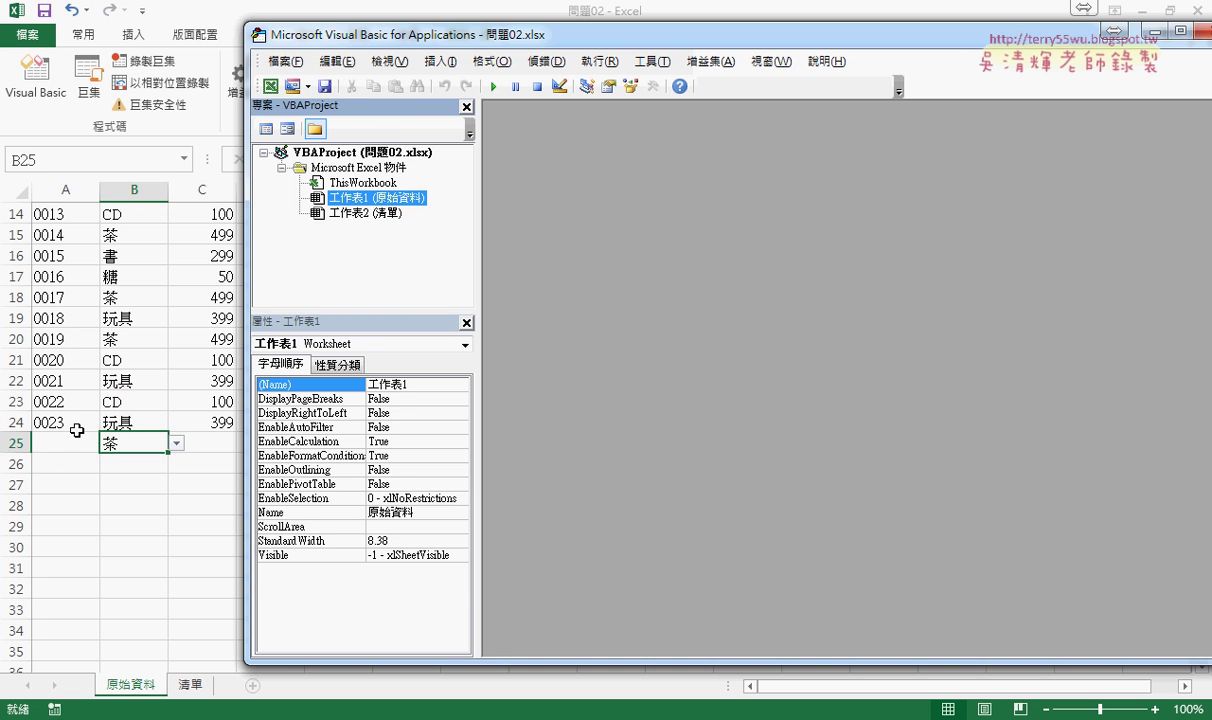
Step: Inspect A24's serial-number formula and commit it unchanged
click(70, 421)
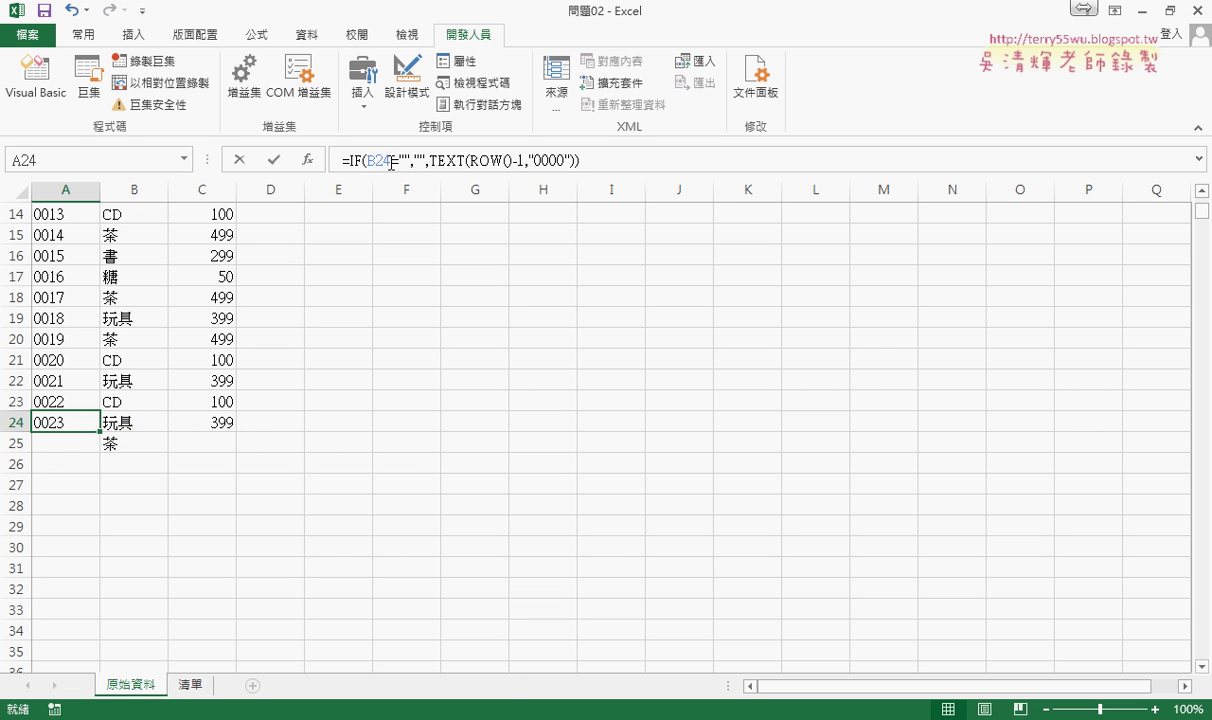
drag(393, 162, 375, 162)
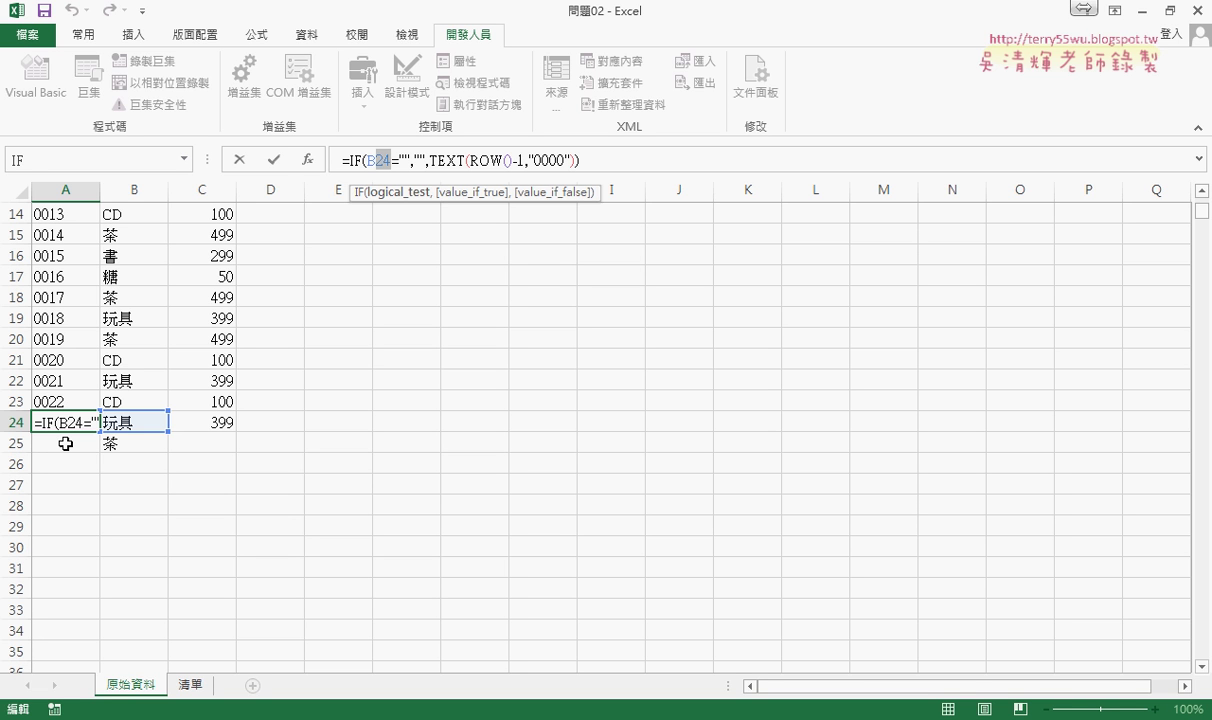
key(Return)
click(133, 446)
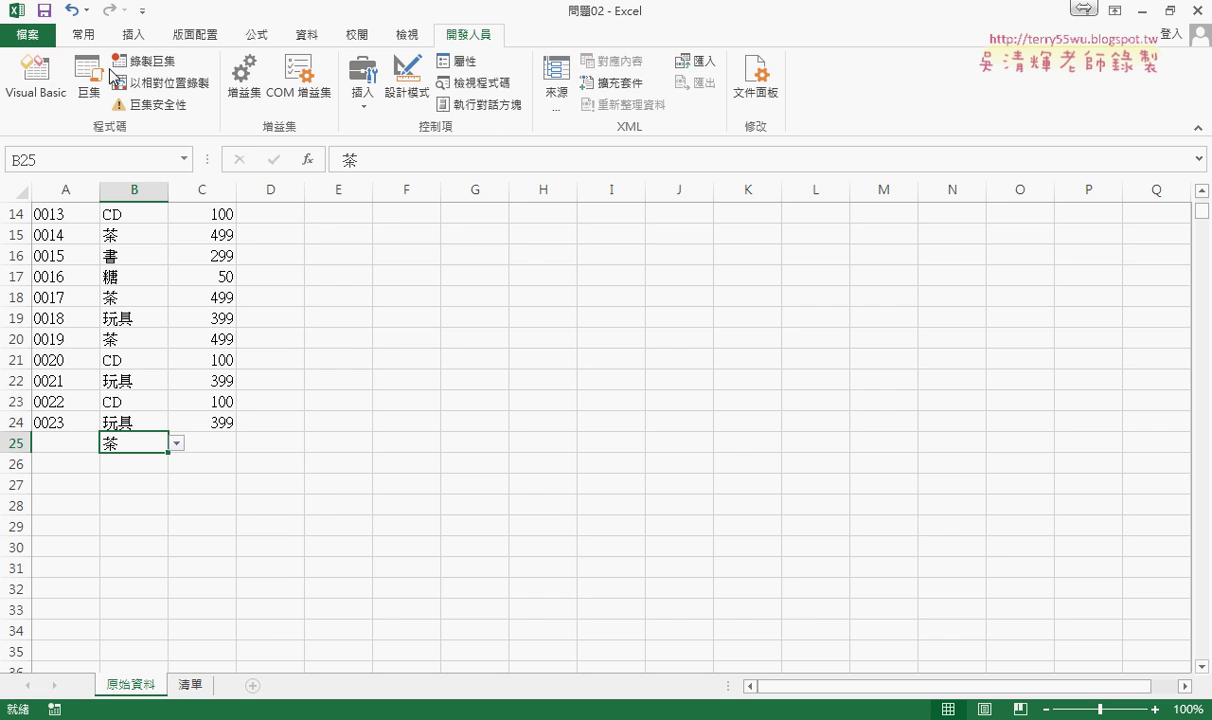
Step: Open the Visual Basic editor from the Developer tab
click(36, 80)
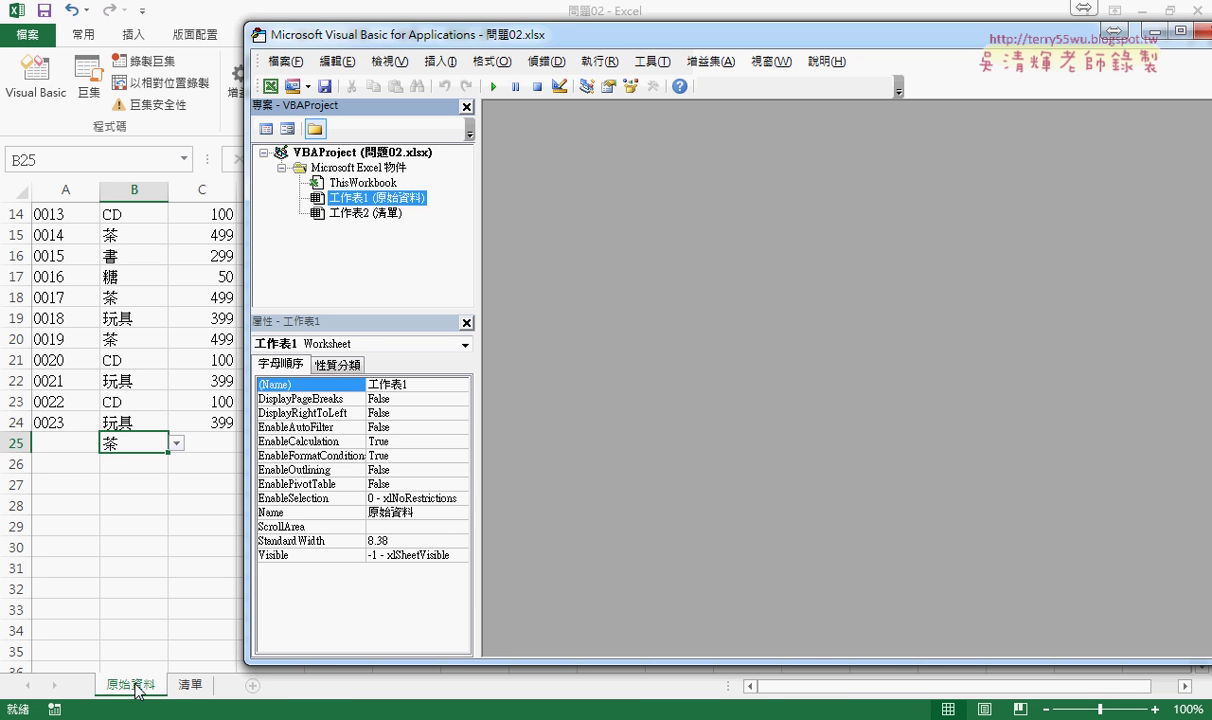
drag(137, 690, 160, 676)
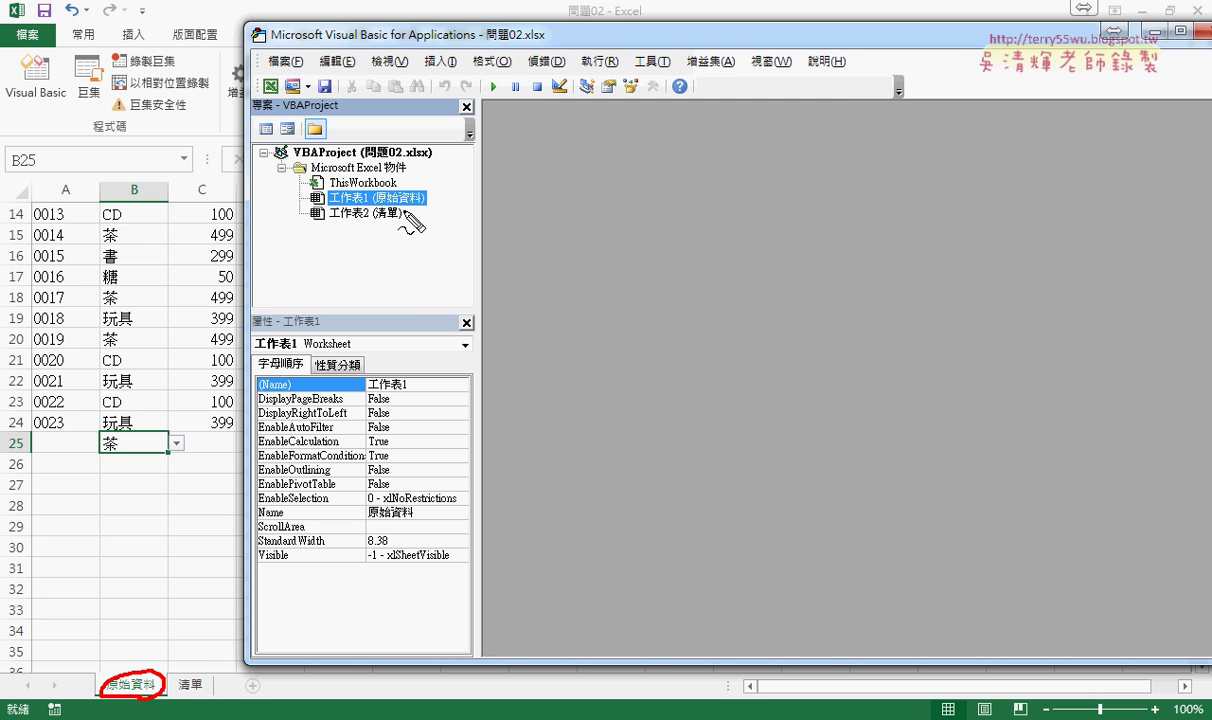
mouse_move(420, 206)
mouse_down()
mouse_move(333, 194)
mouse_move(411, 214)
mouse_up()
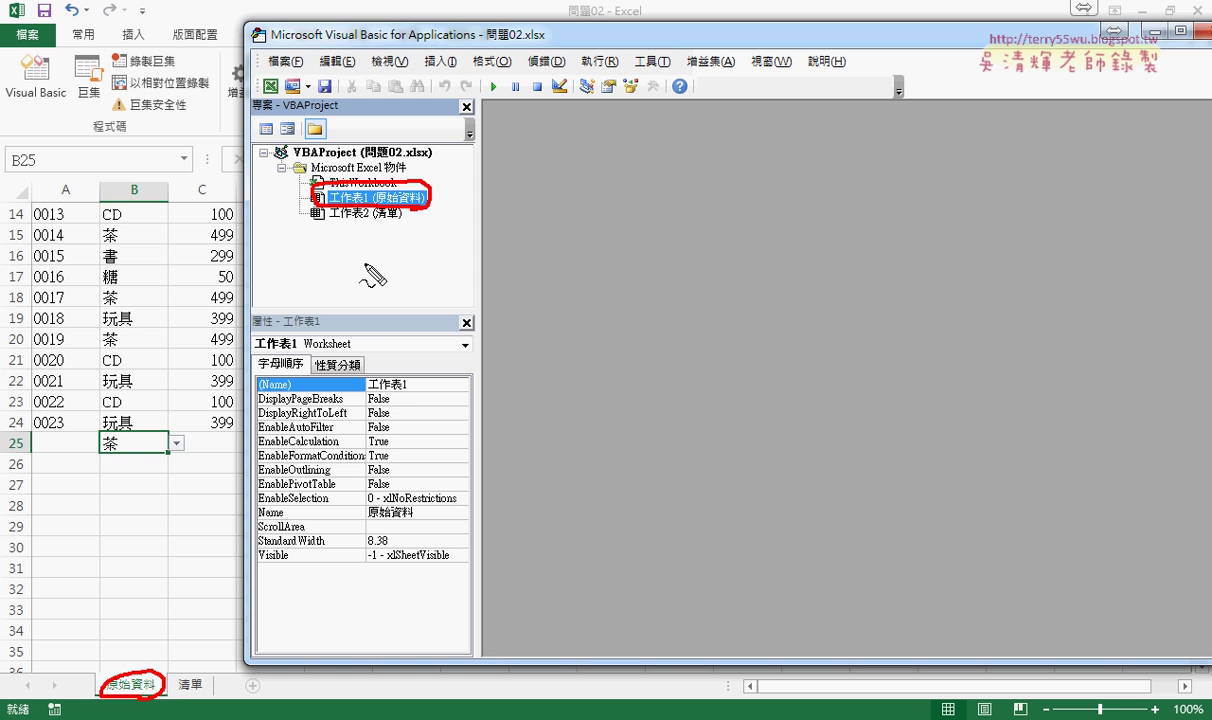
key(Escape)
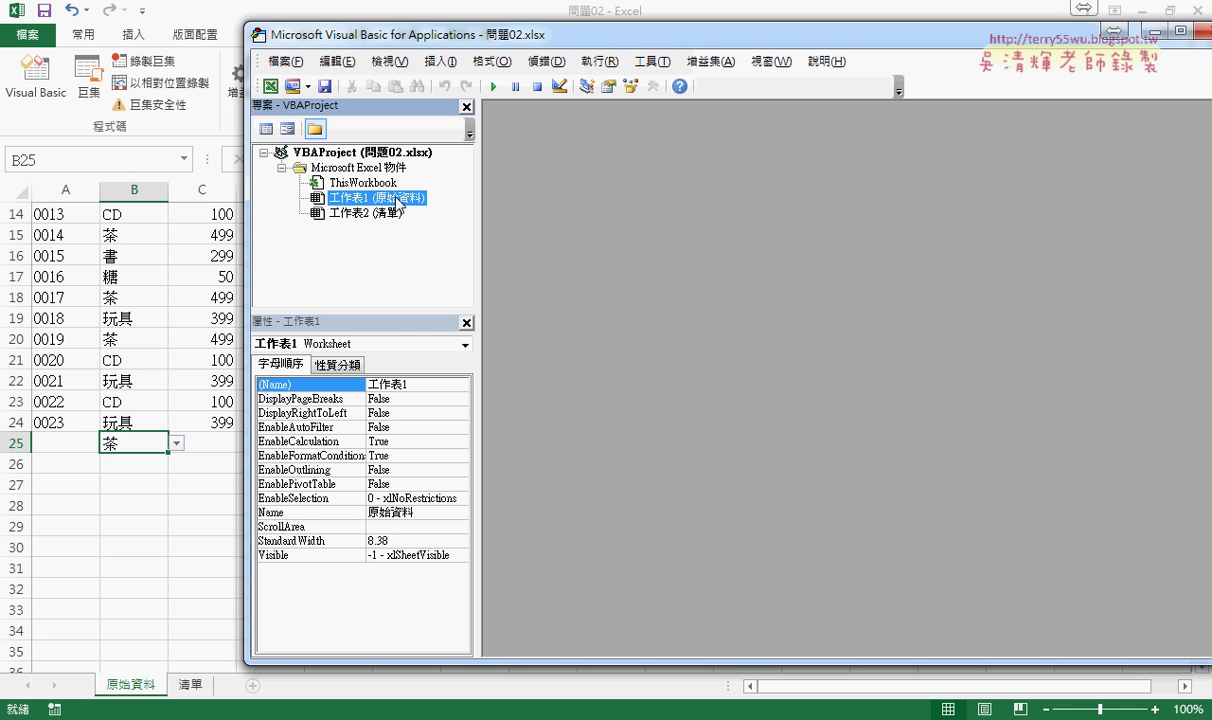
Step: Open 工作表1 (原始資料)'s code and add a Worksheet_Change event via Worksheet and Change
double_click(398, 200)
double_click(614, 138)
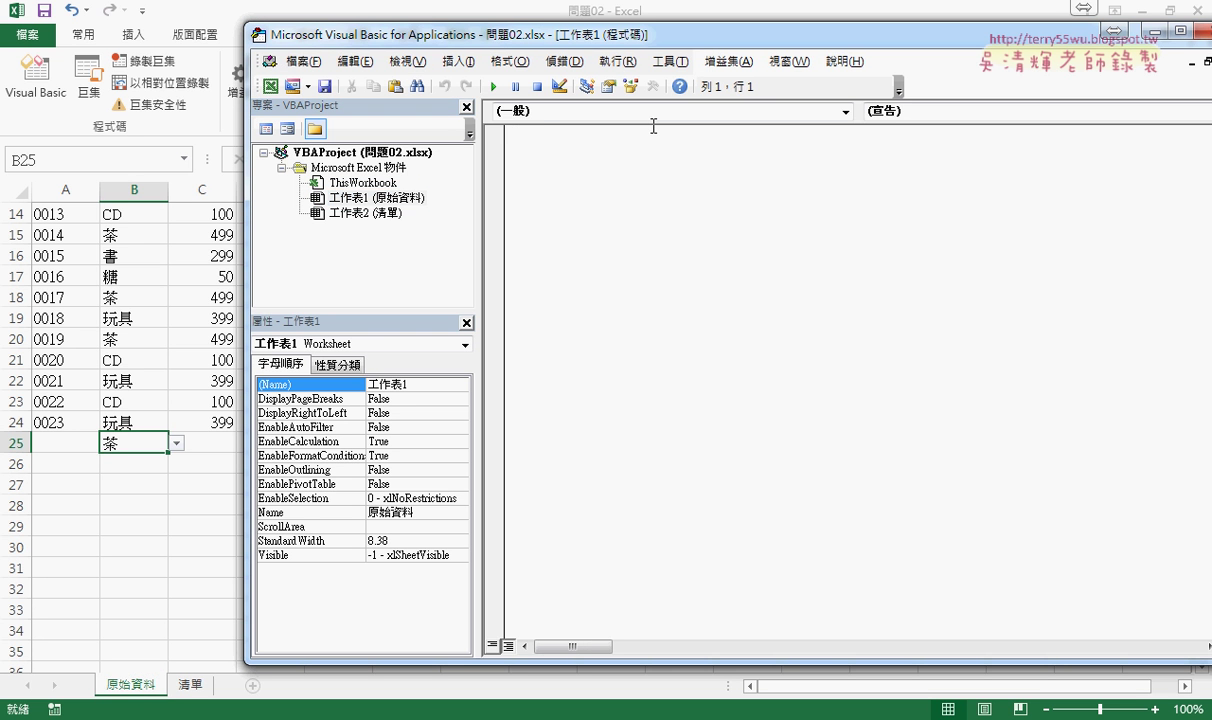
click(625, 111)
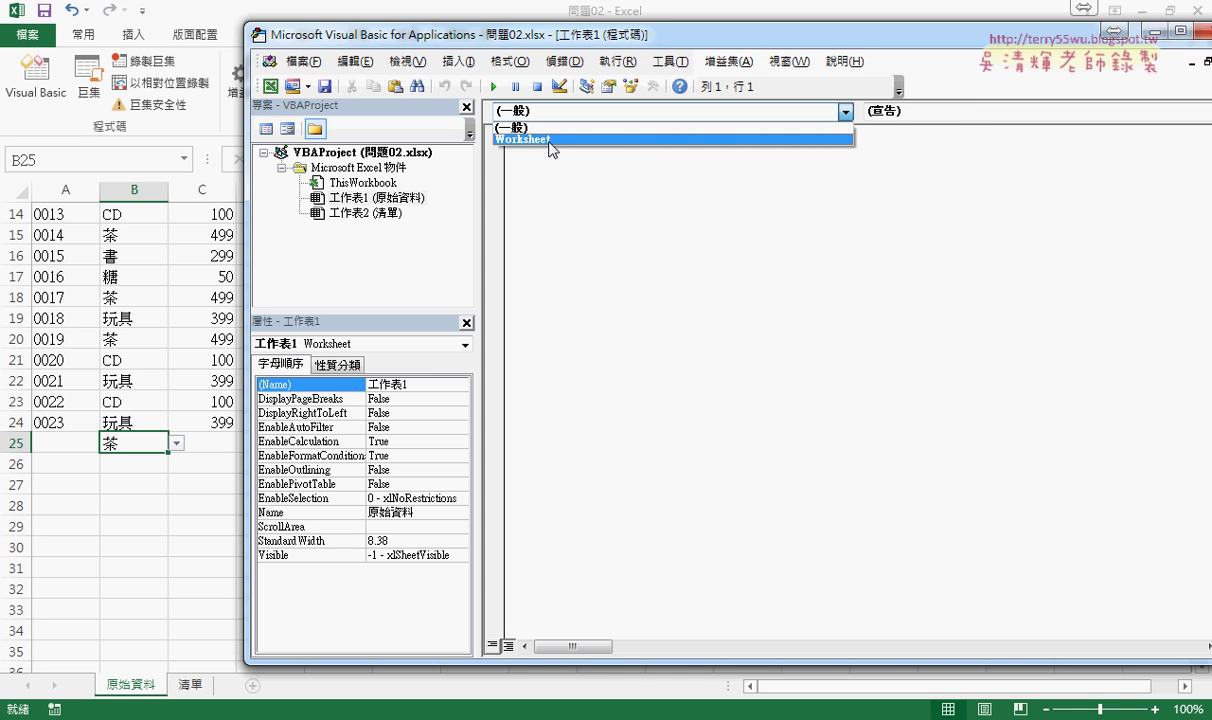
click(612, 140)
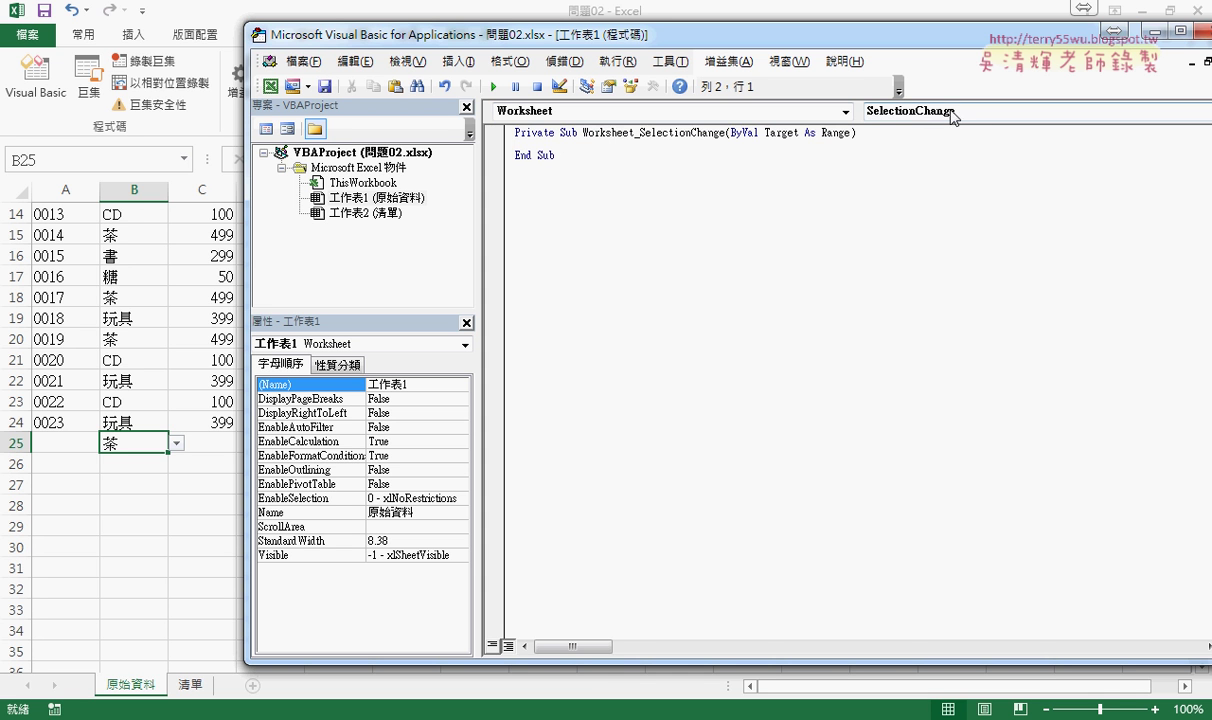
click(952, 113)
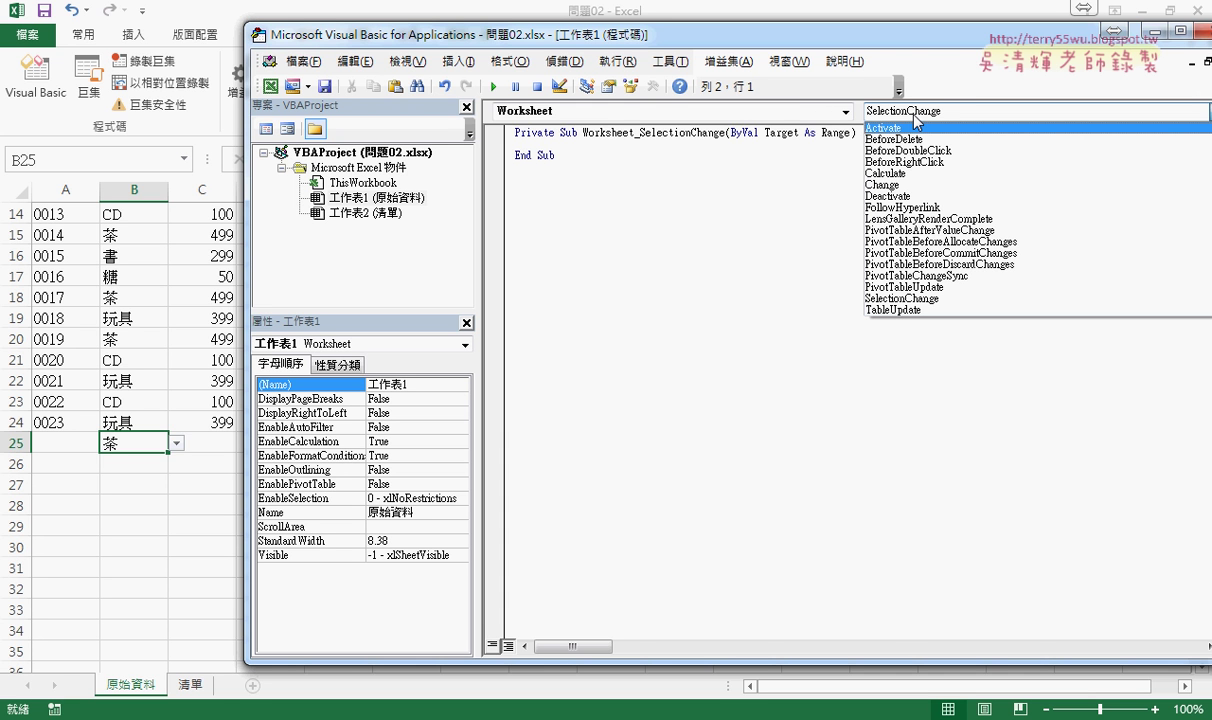
click(899, 188)
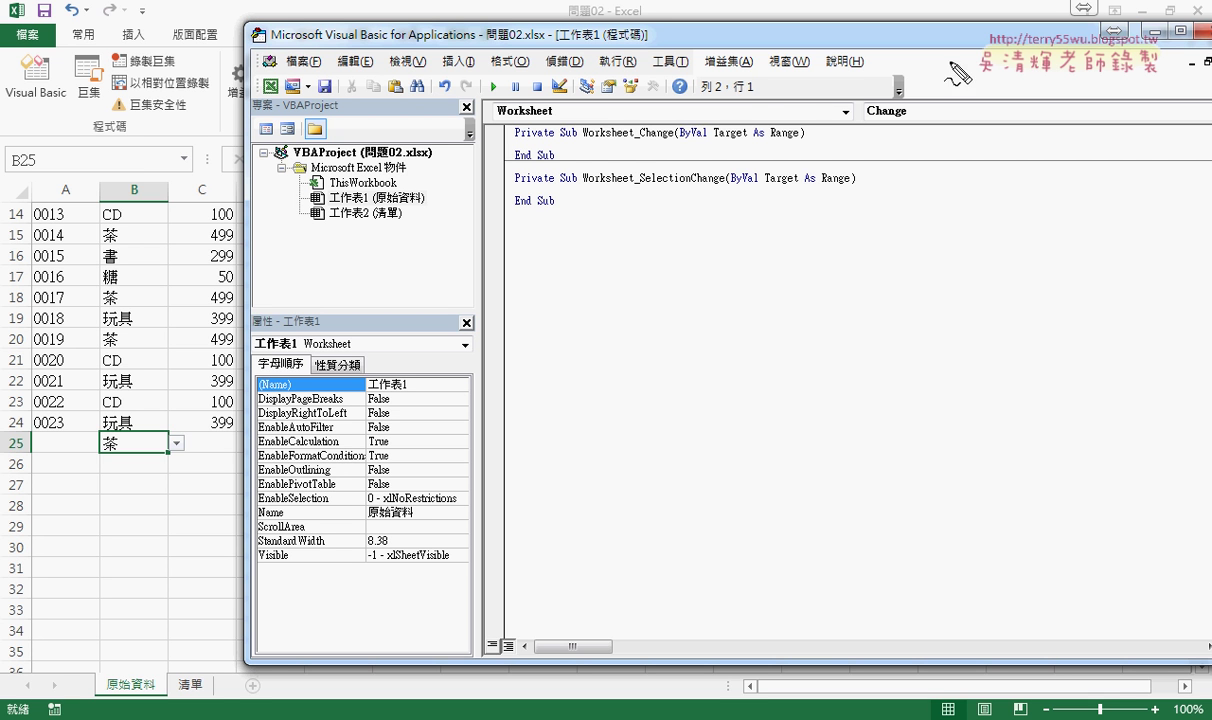
Step: Delete the auto-generated SelectionChange stub, leaving only the empty Worksheet_Change procedure
mouse_move(375, 209)
mouse_down()
mouse_move(407, 207)
mouse_move(420, 184)
mouse_up()
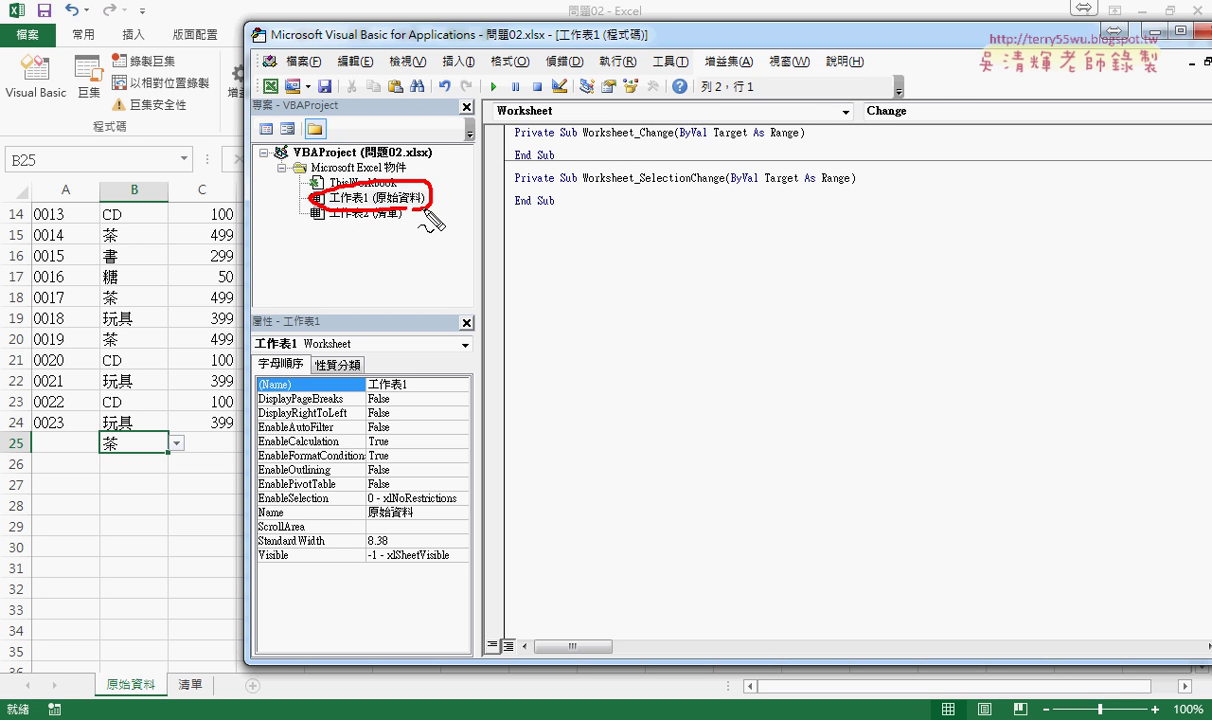
drag(124, 704, 130, 702)
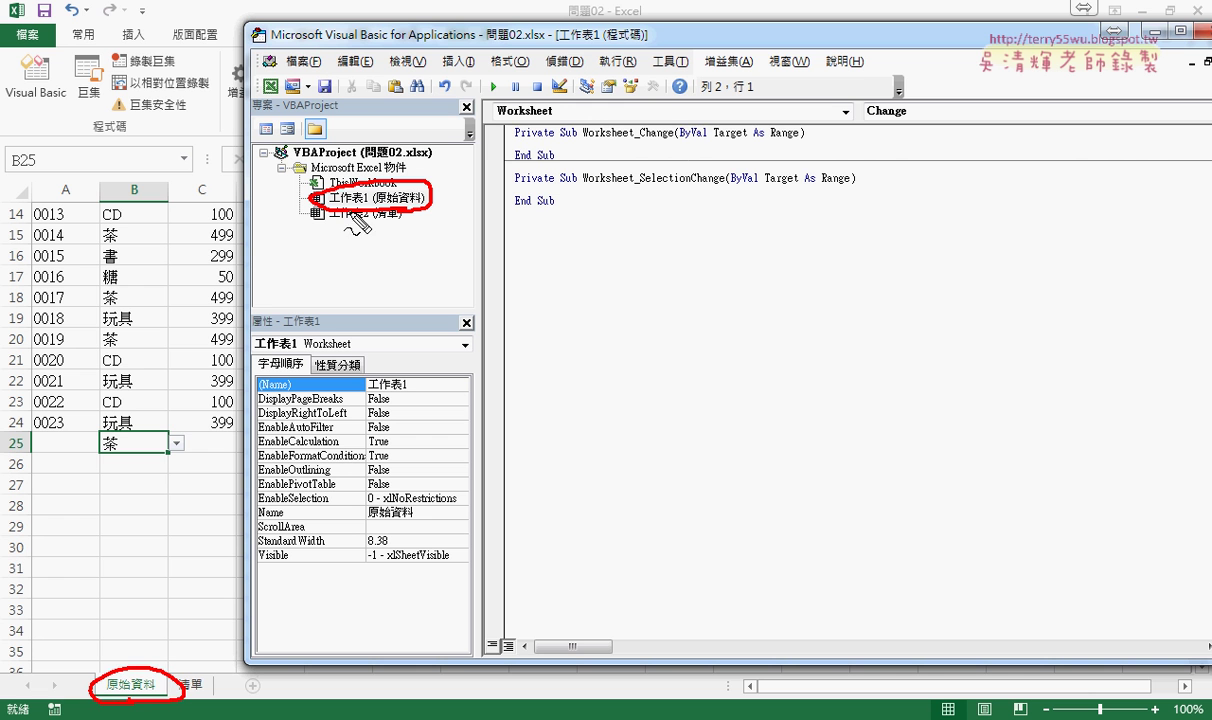
drag(540, 119, 512, 125)
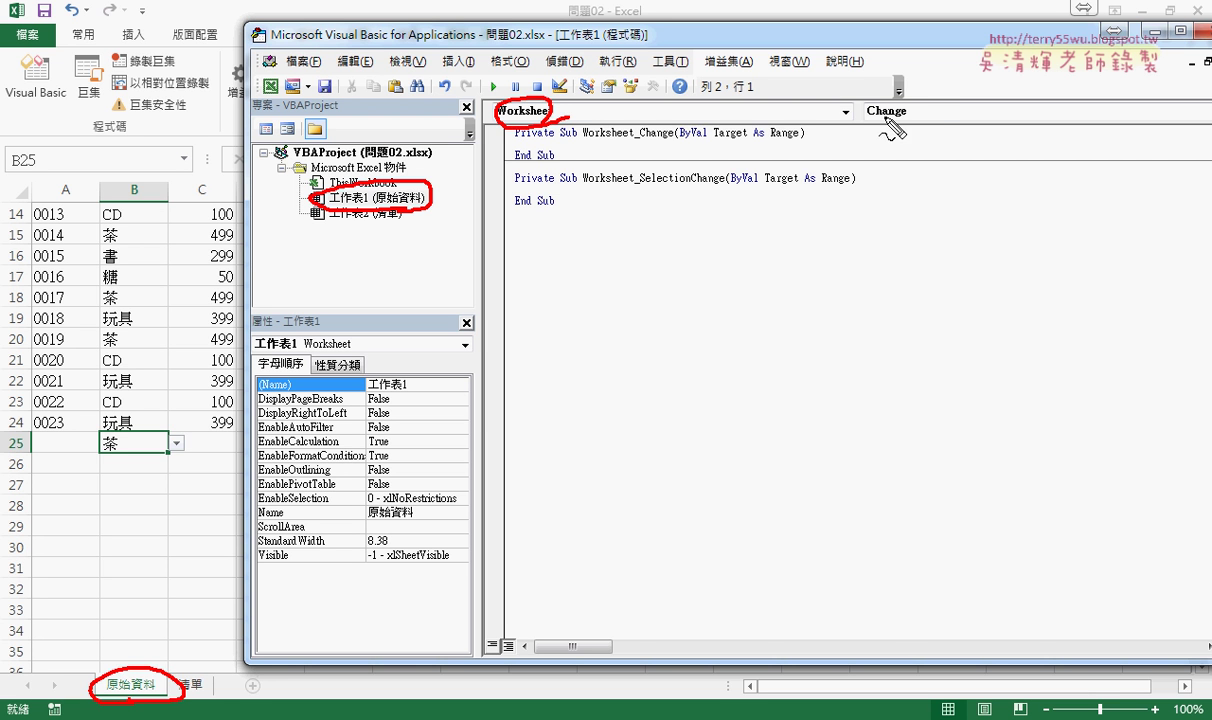
drag(858, 98, 878, 128)
key(Escape)
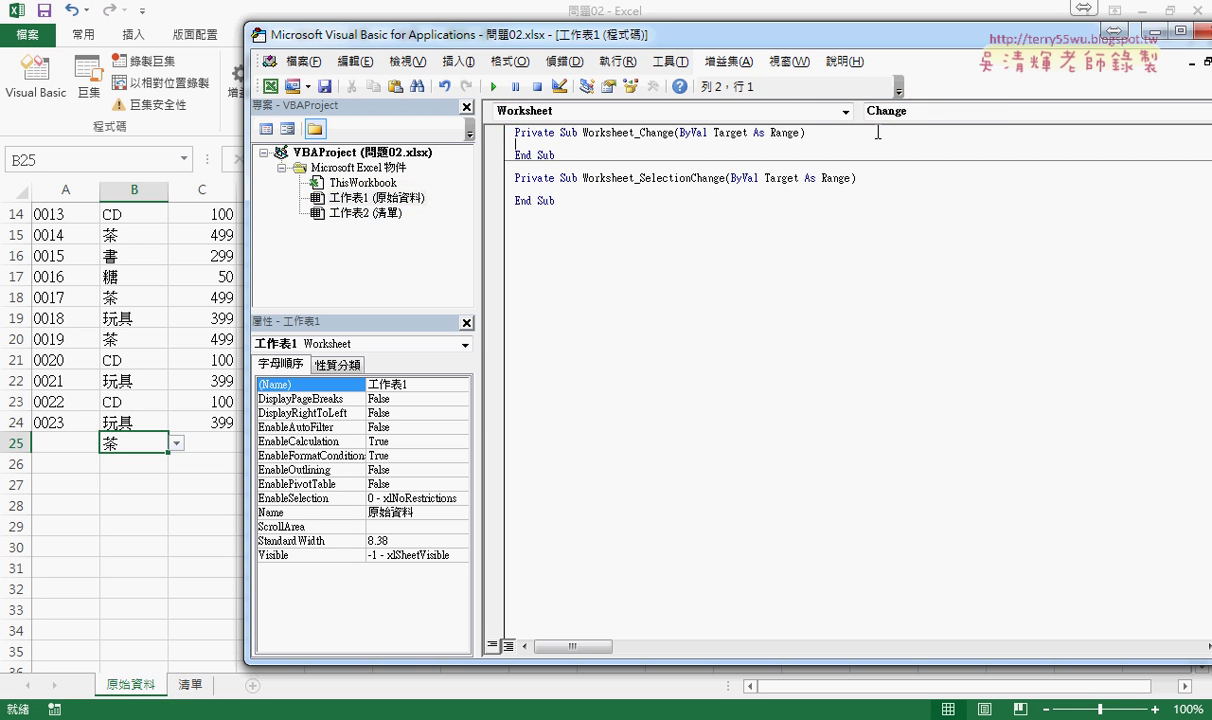
drag(565, 220, 505, 178)
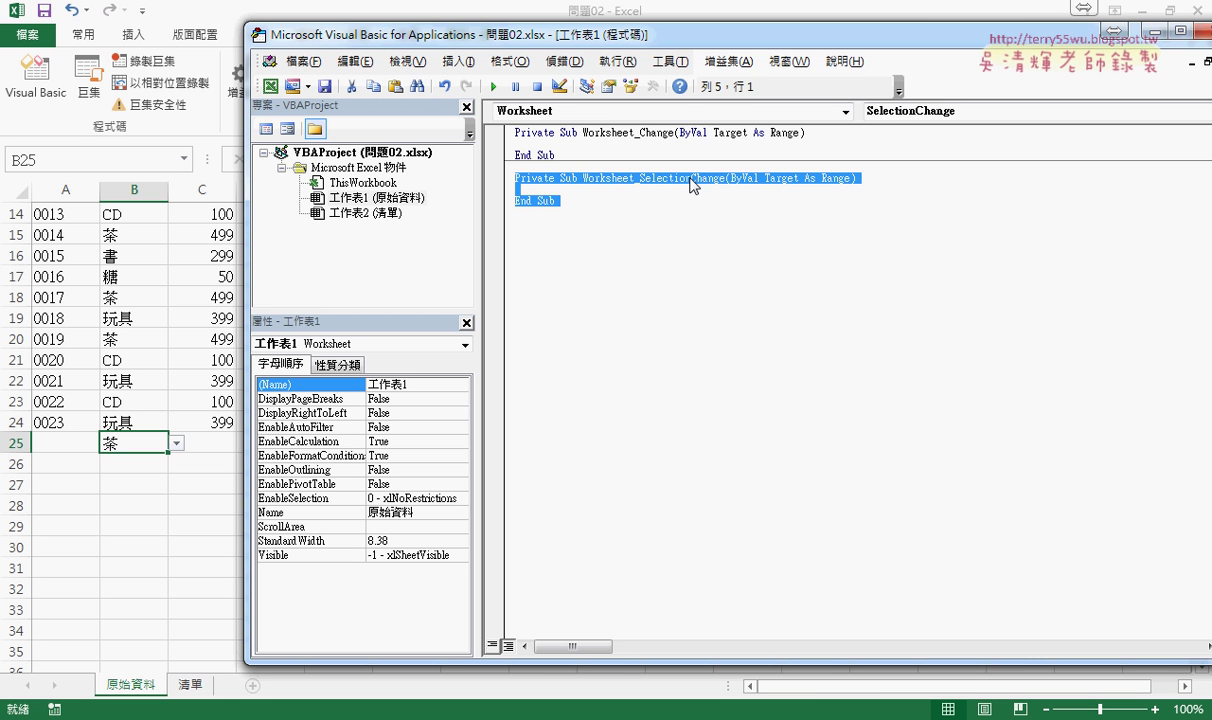
key(Delete)
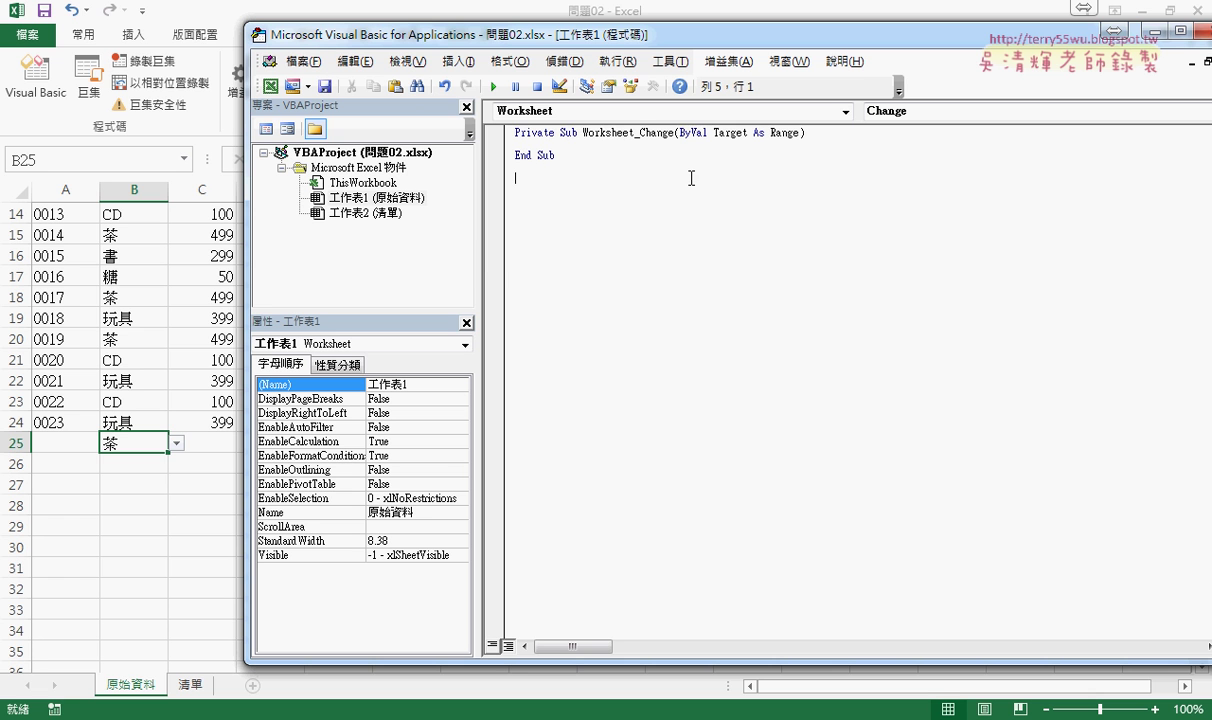
click(584, 133)
drag(584, 133, 676, 134)
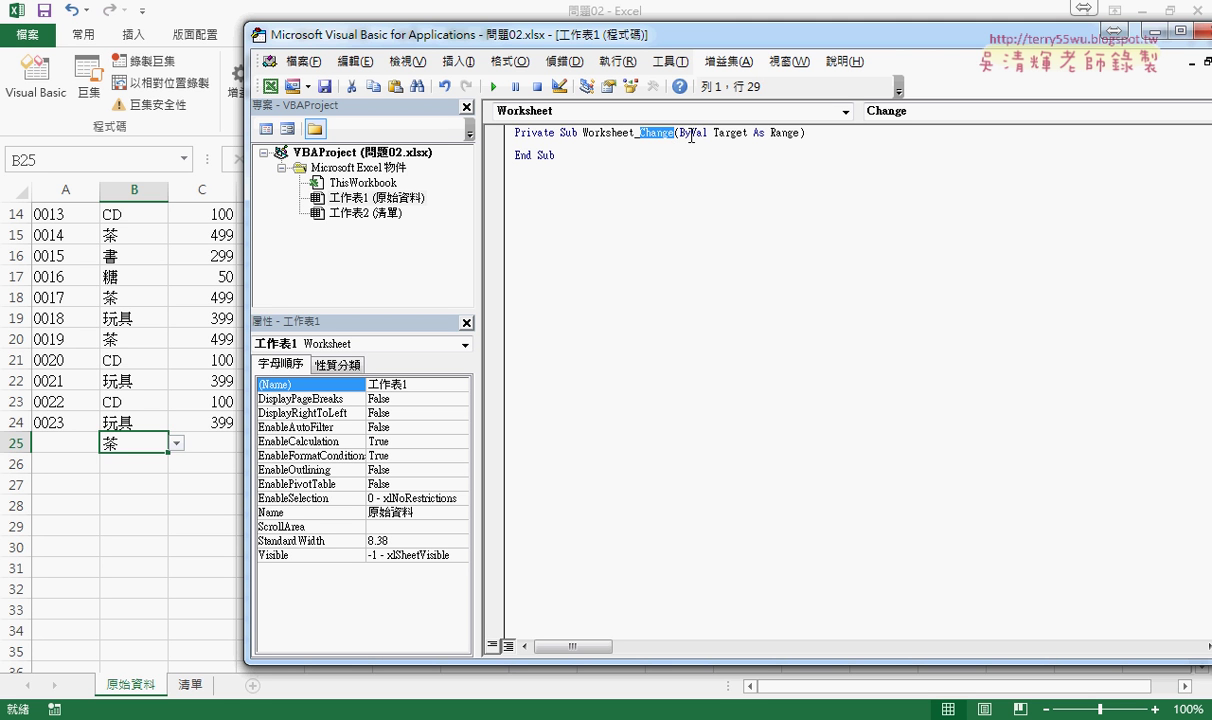
click(690, 134)
drag(714, 133, 748, 133)
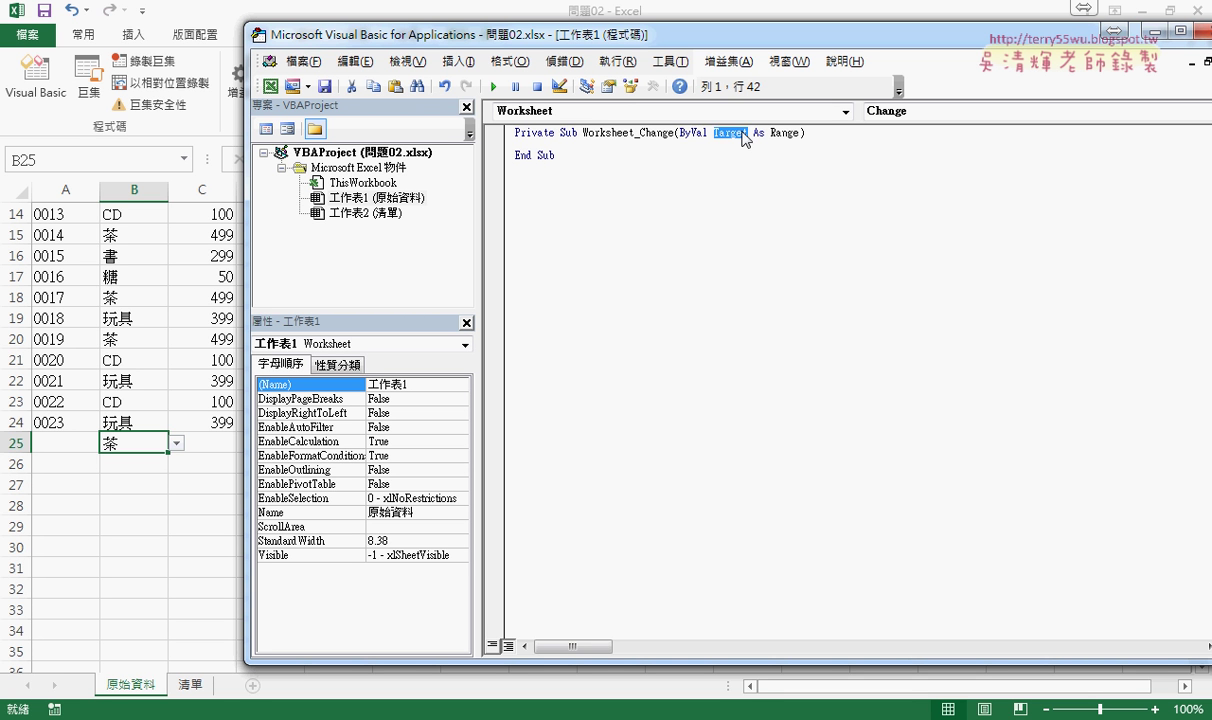
Step: Set the code font size to 14 in Tools > Options, Editor Format
click(668, 61)
click(715, 152)
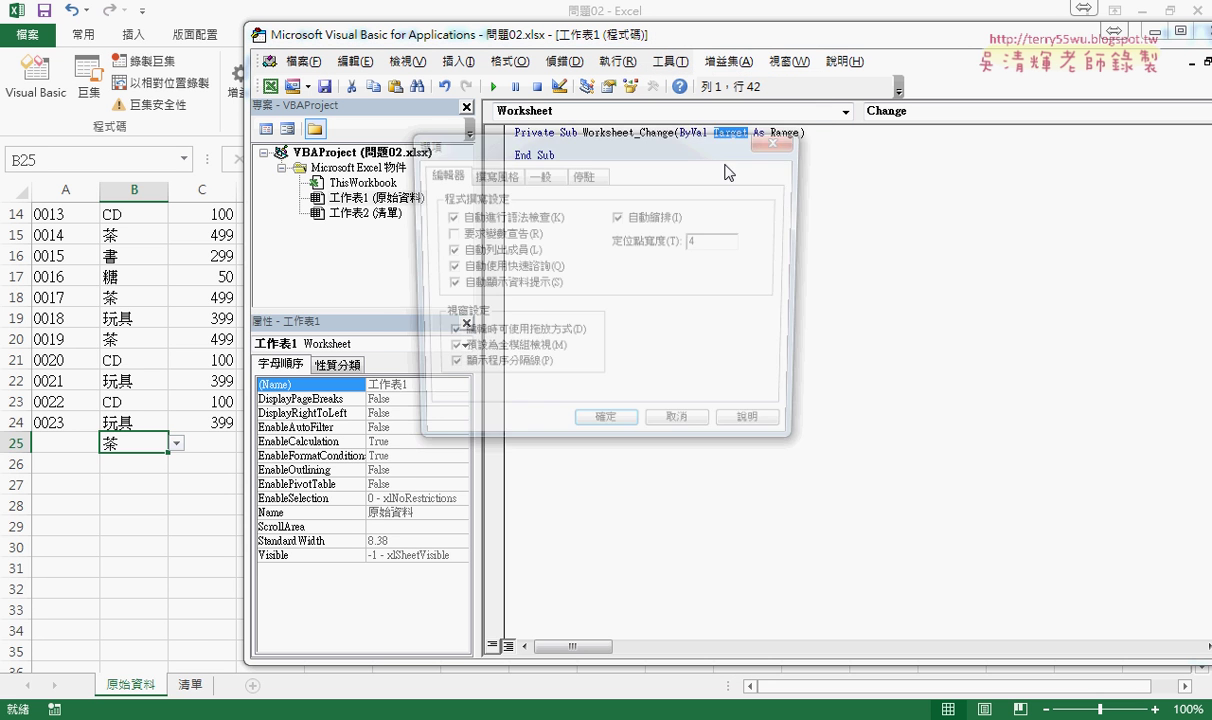
click(495, 174)
click(694, 259)
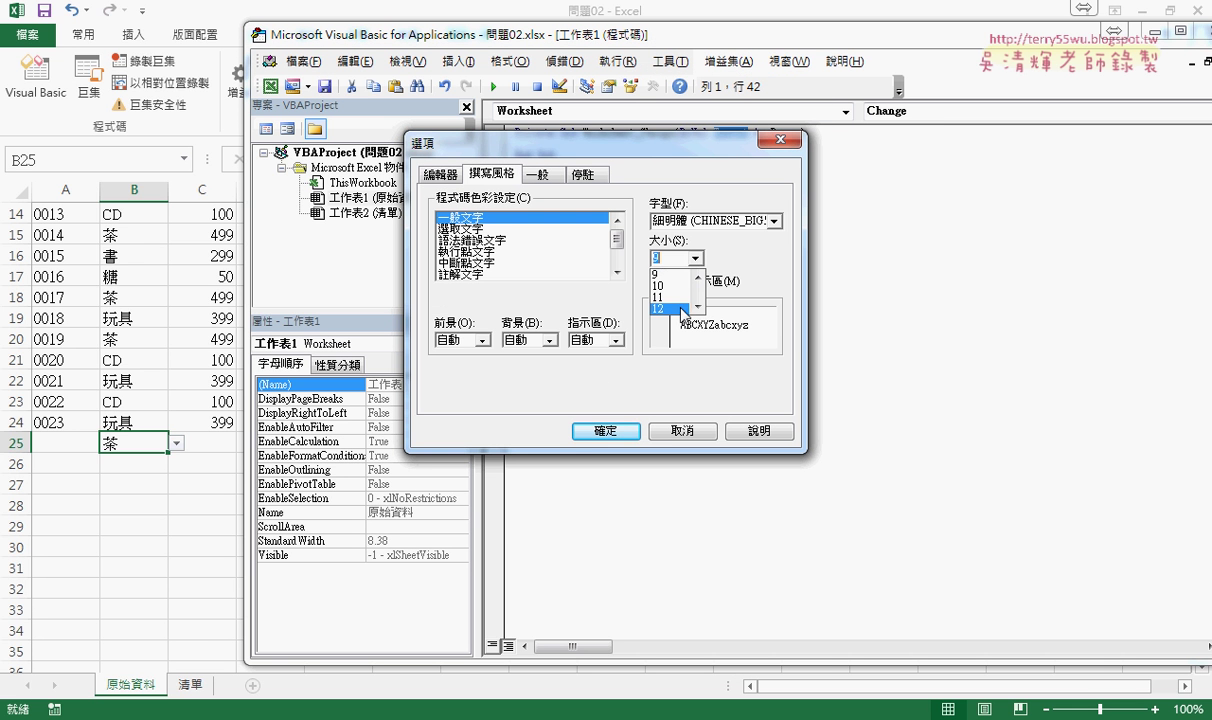
click(665, 283)
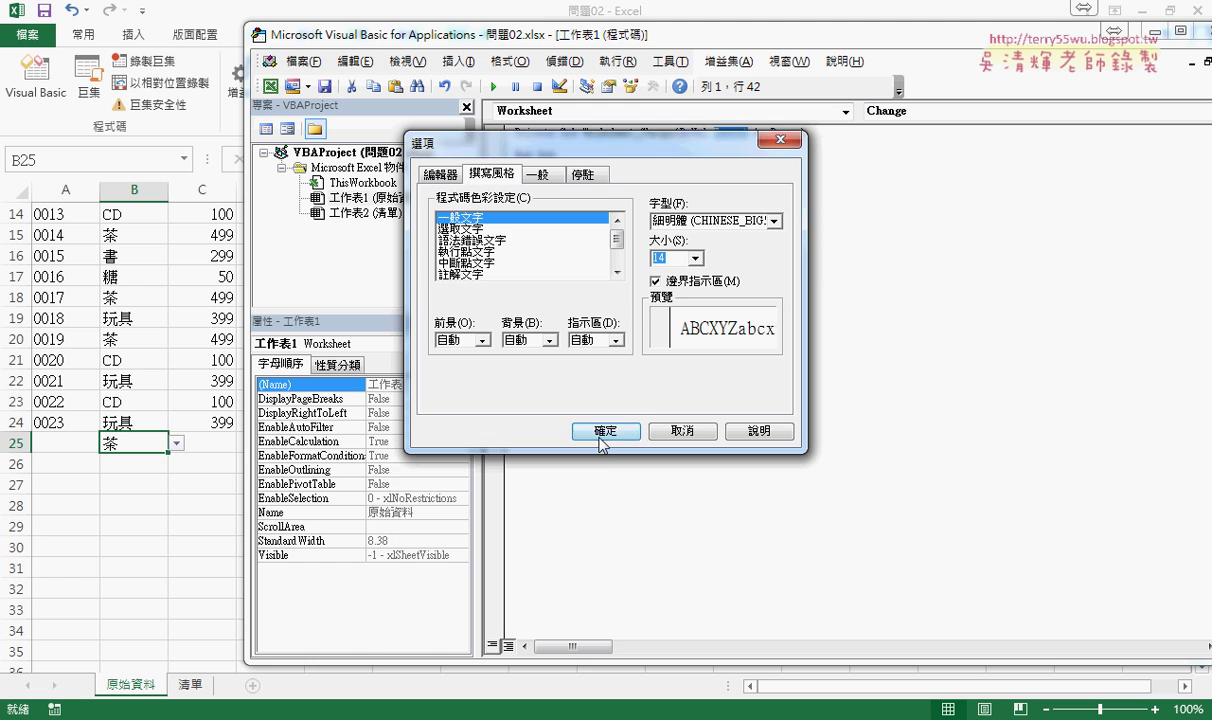
click(633, 436)
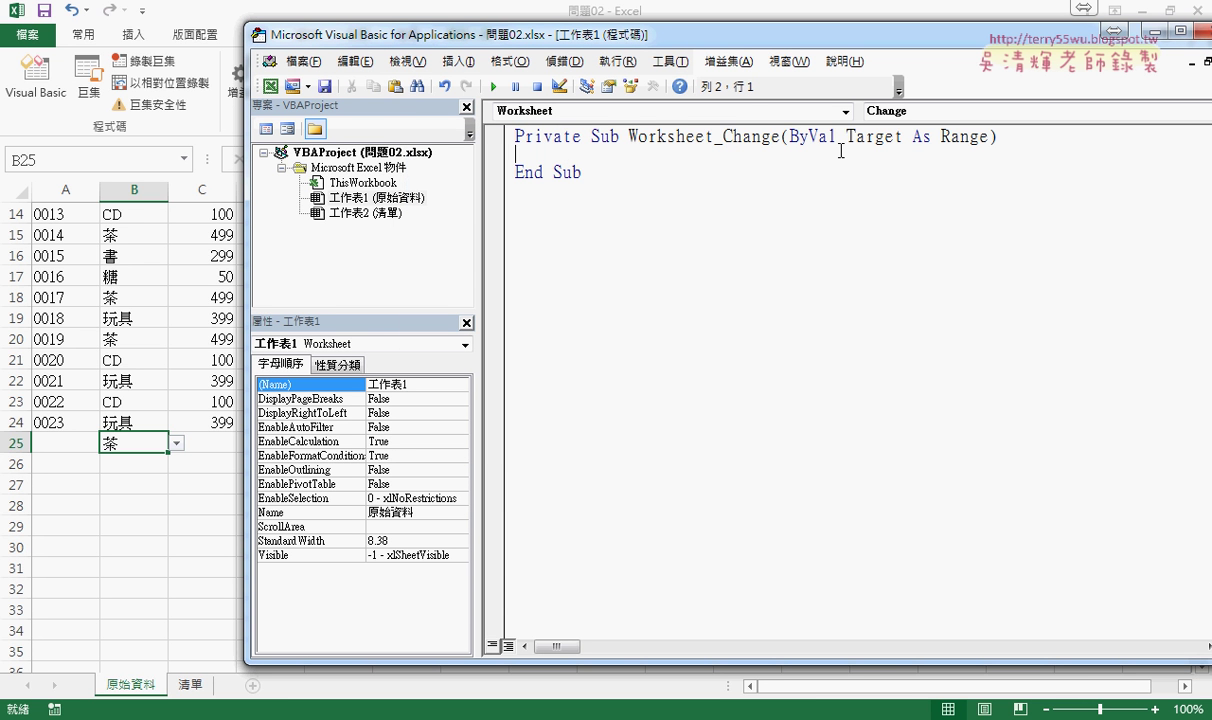
Step: Indent line 2 and write If Target.Column = 2 Then
key(Tab)
text(if t)
text(arget)
text(.)
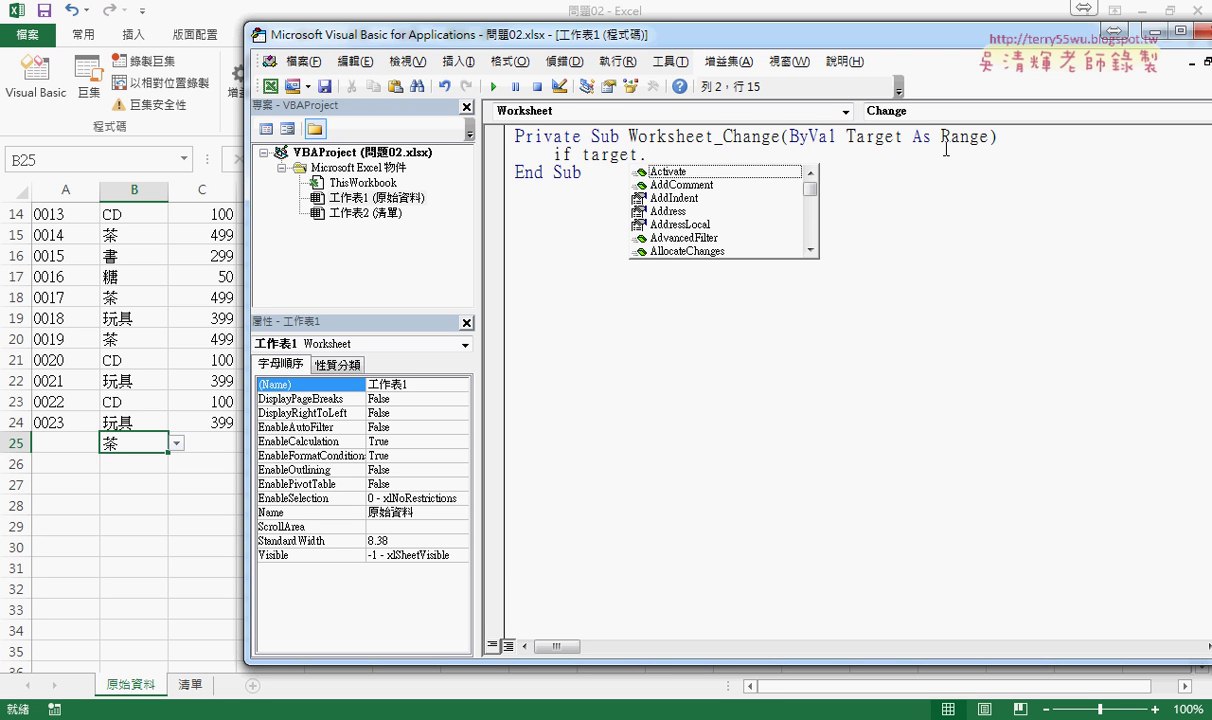
text(c)
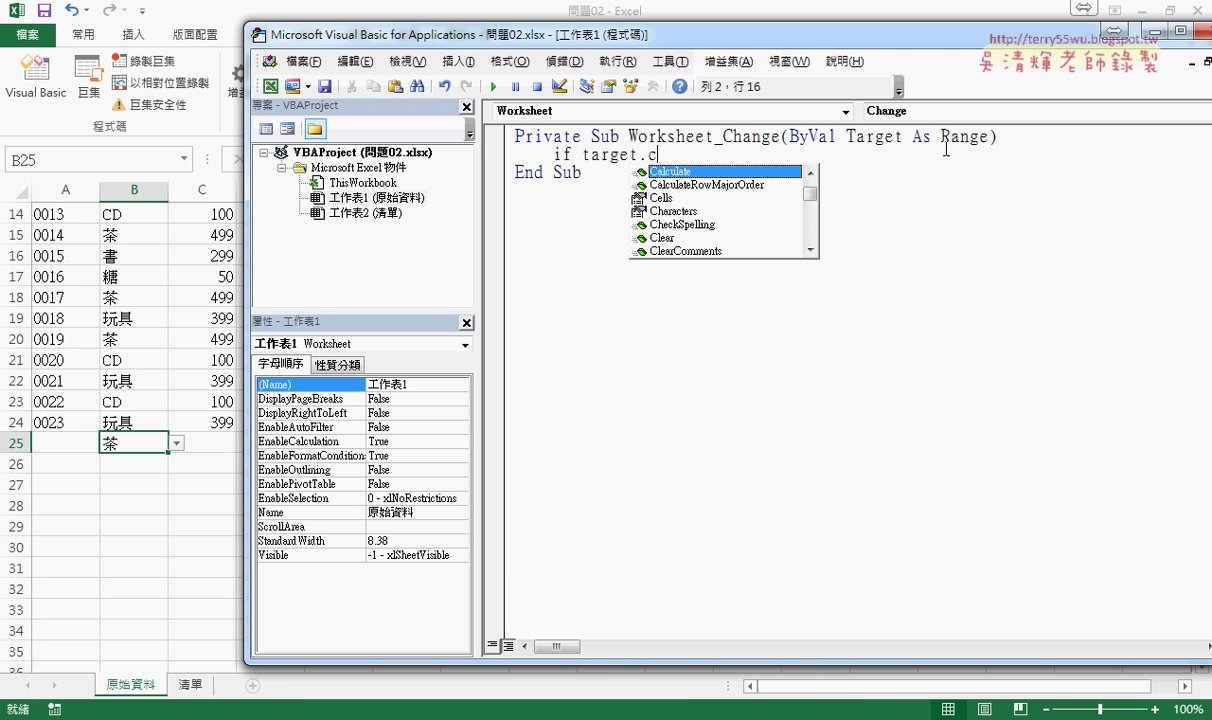
text(olumn)
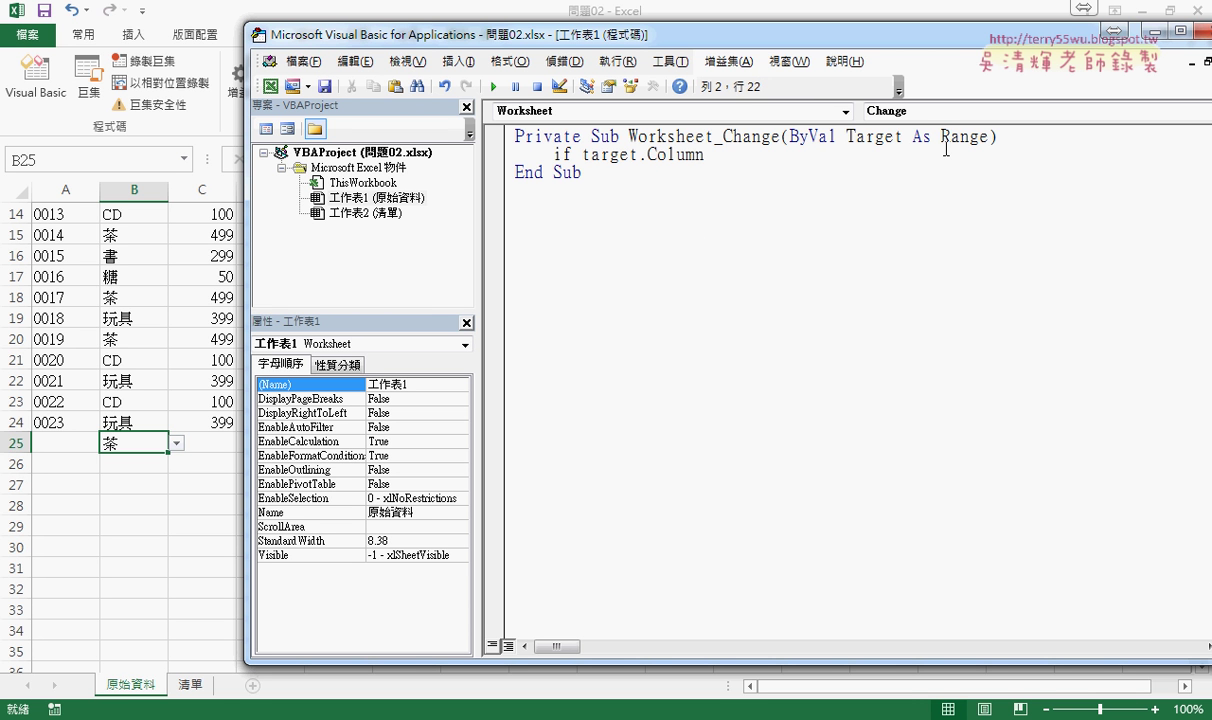
text( =)
text(2)
text( t)
text(hen)
Step: Close the If block with End If and add Cells(Target.Row, "A") = "" inside it
key(Return)
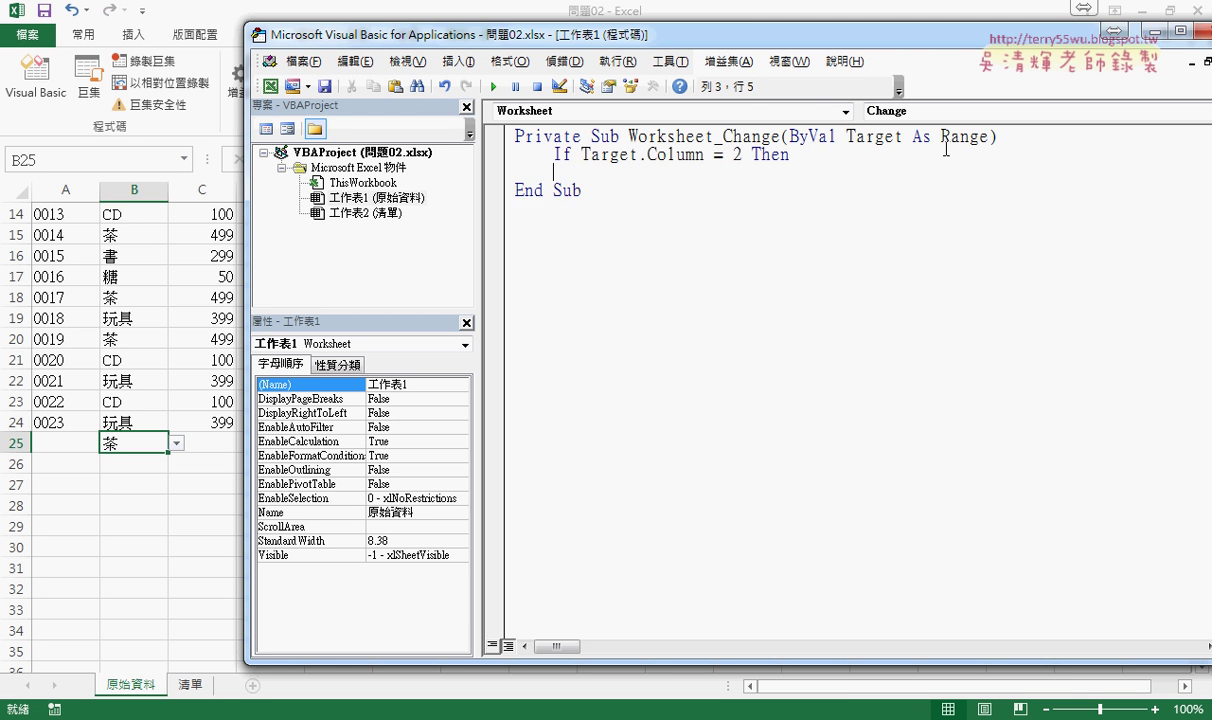
text(end )
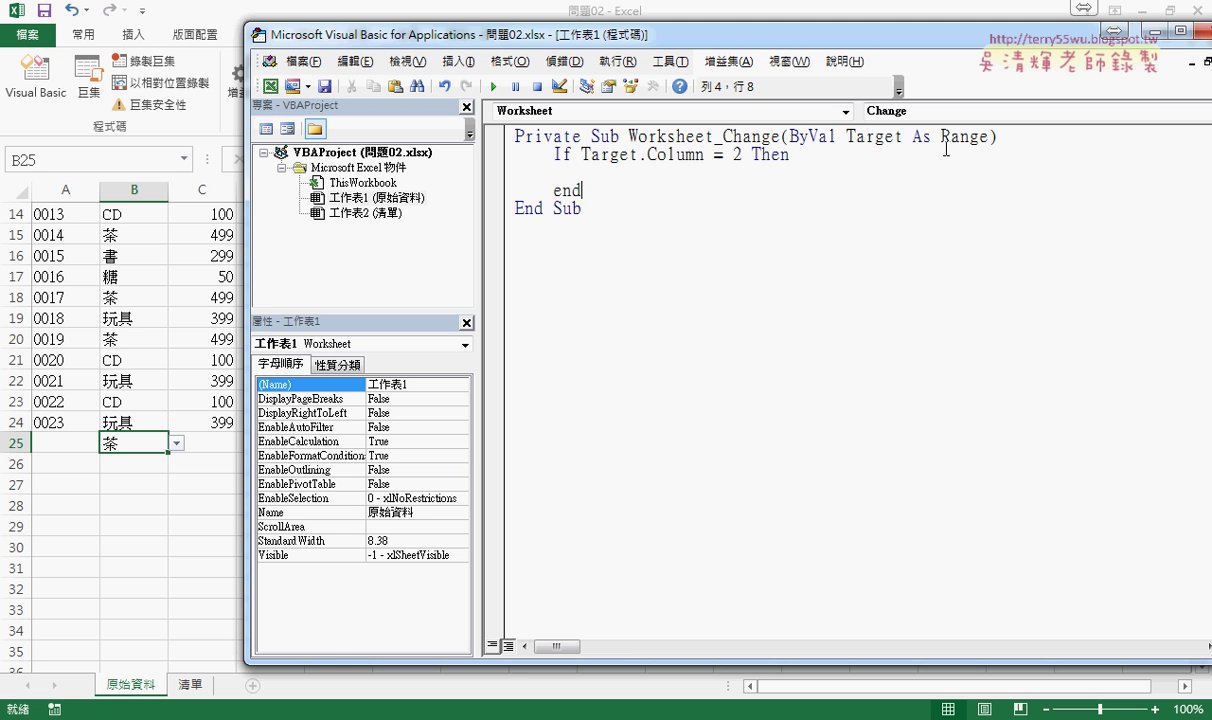
text(if)
key(Up)
key(Tab)
text(c)
text(ells)
text(()
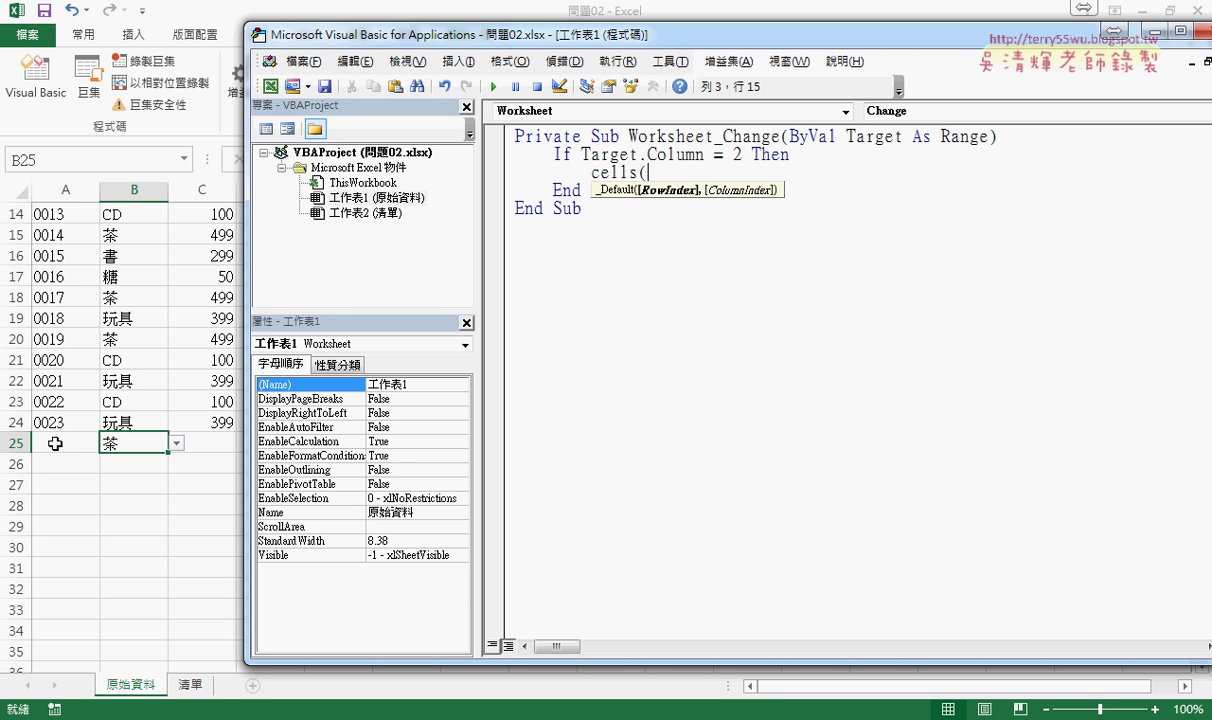
text(tar)
text(get)
text(.ro)
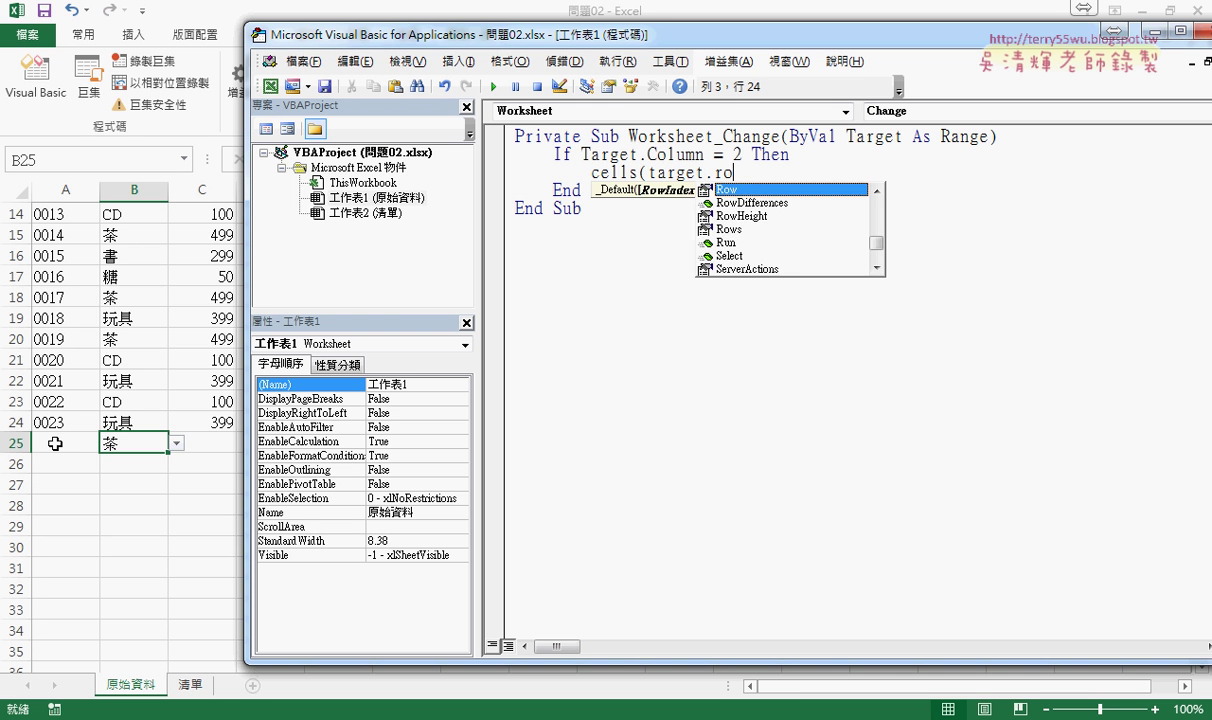
text(w )
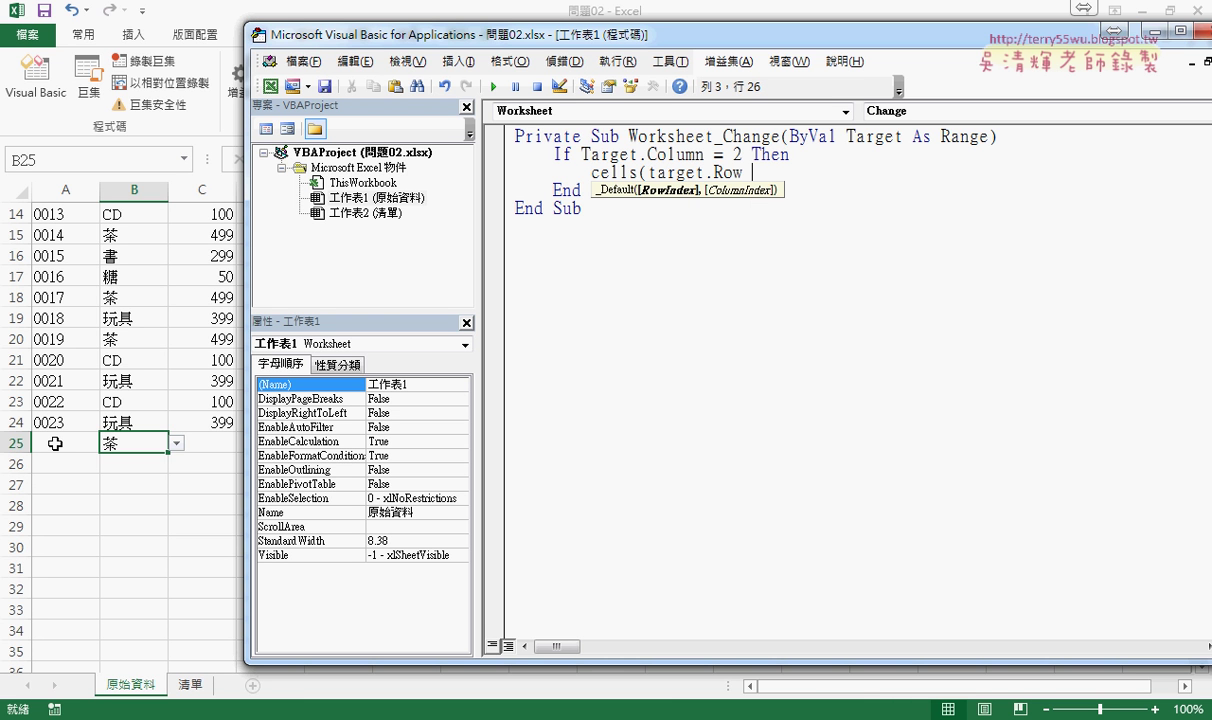
text(,)
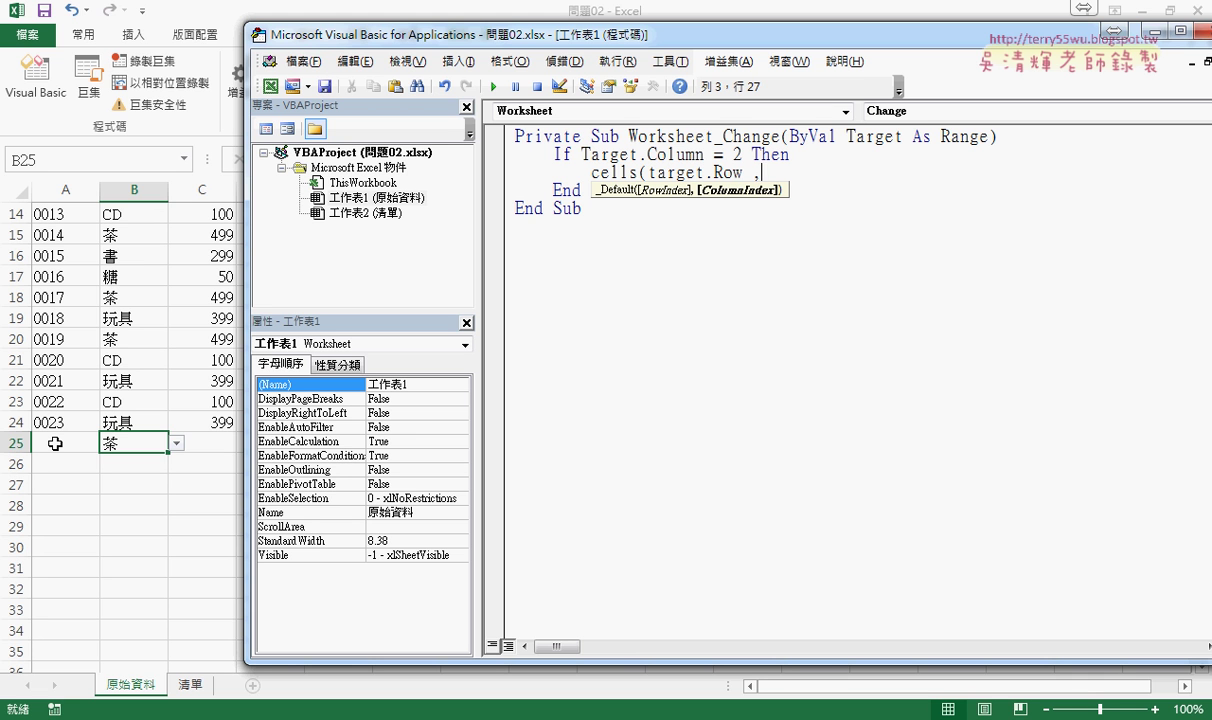
text(")
text(A"))
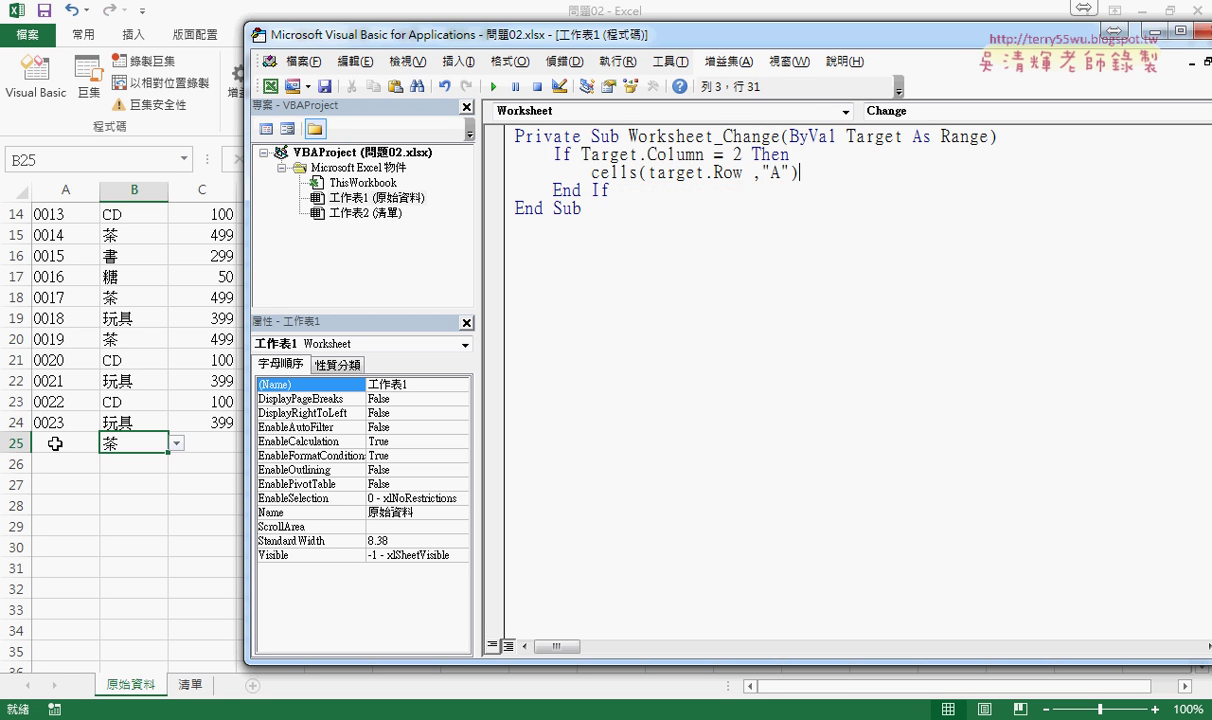
text(="")
key(Left)
Step: Select the empty string on line 3, then return to the sheet's cell A24
click(875, 272)
drag(845, 173, 826, 174)
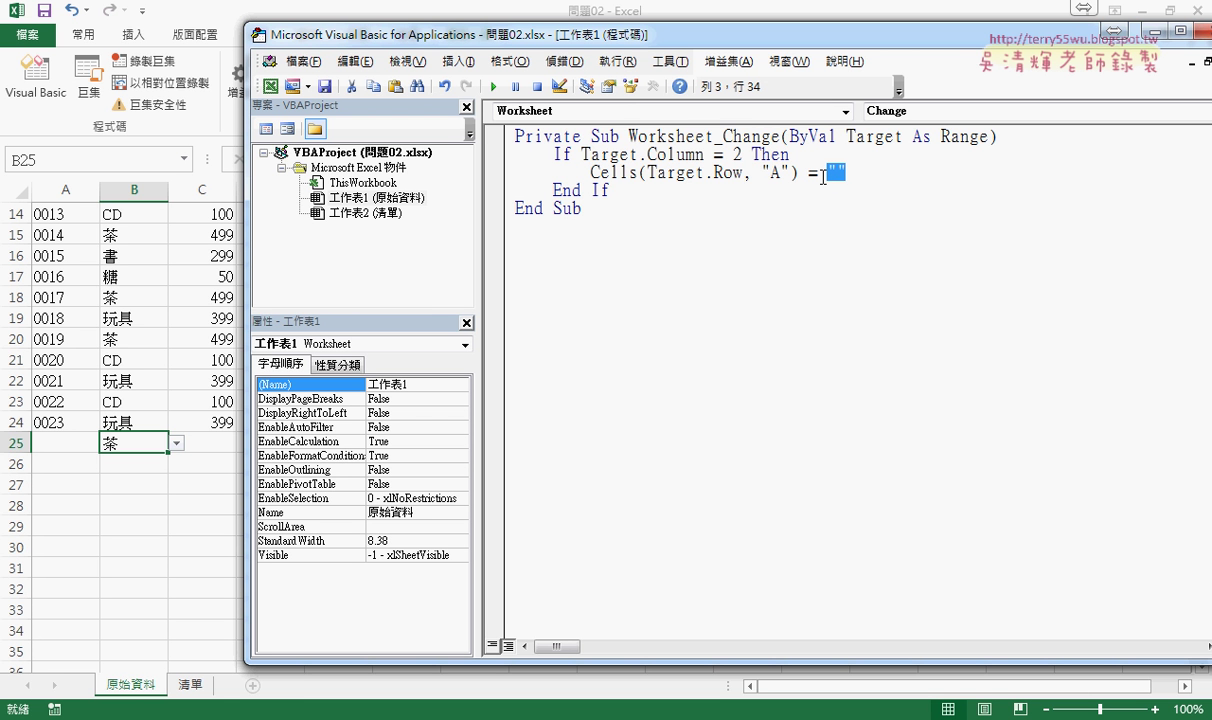
click(62, 420)
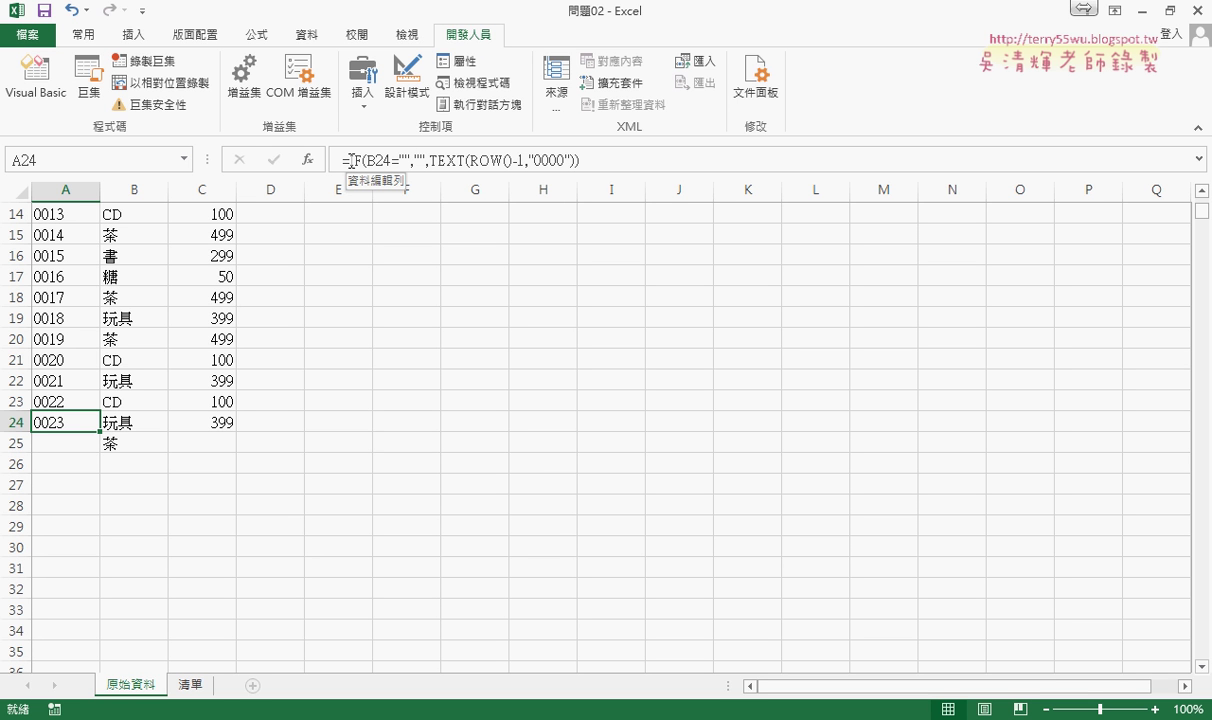
Step: Copy A24's numbering formula from the formula bar, then cancel the edit so A24 stays 0023
drag(580, 160, 328, 140)
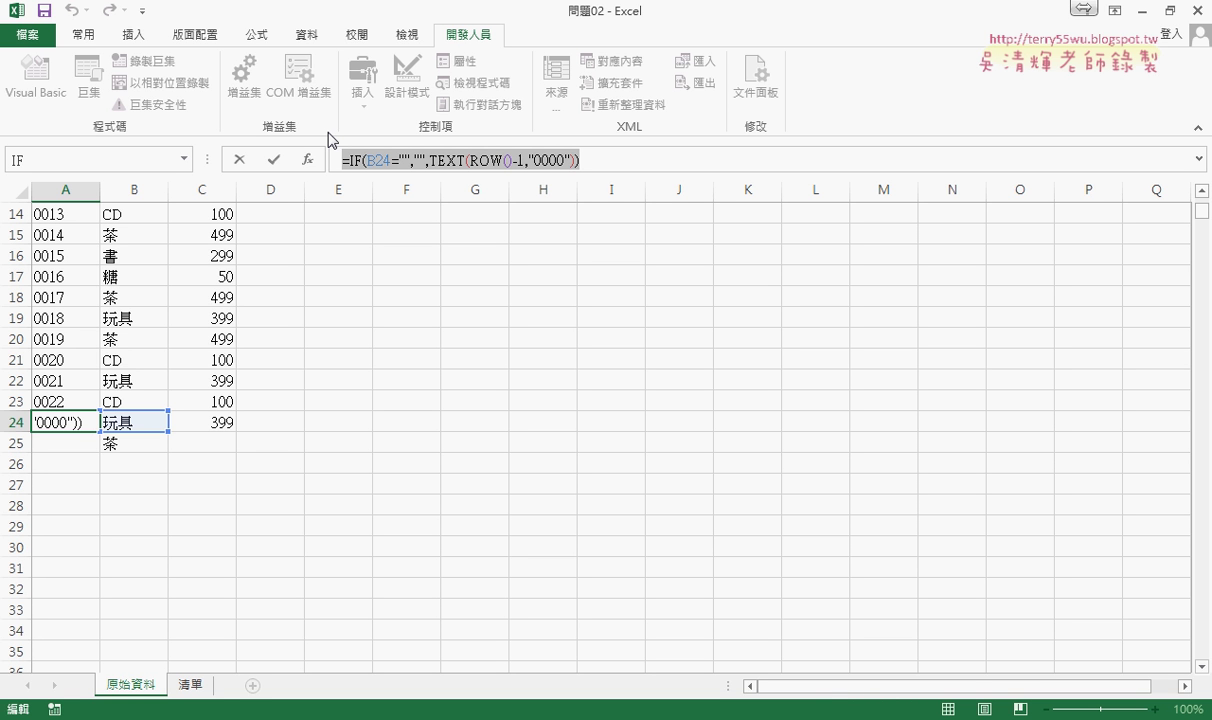
right_click(486, 158)
click(509, 196)
click(240, 160)
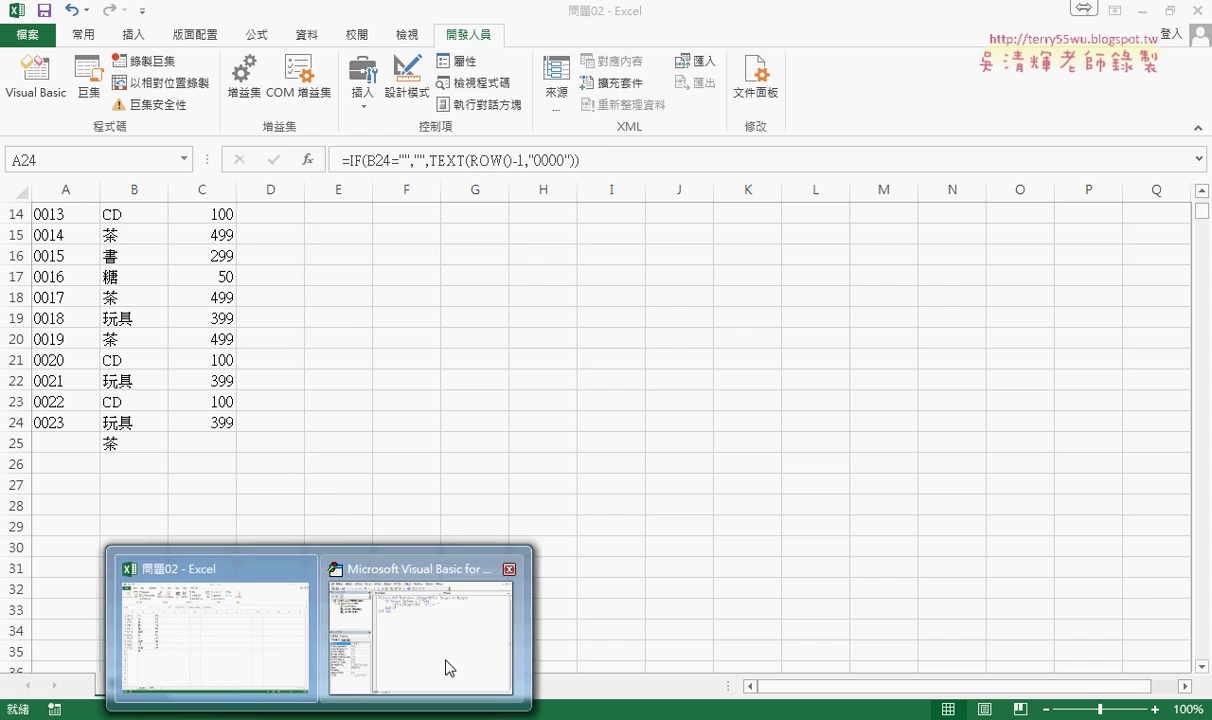
click(446, 660)
Step: Paste =IF(B24="","",TEXT(ROW()-1,"0000")) between the empty quotes on the macro's column A line
click(838, 172)
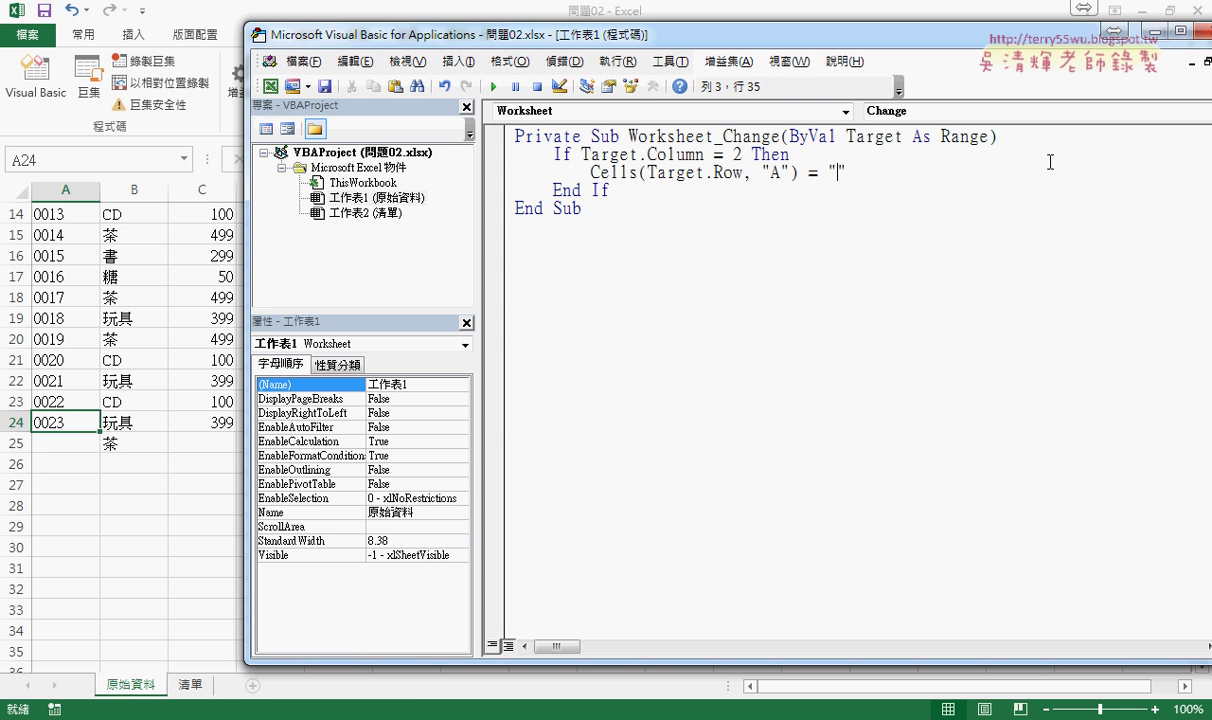
key(ctrl+v)
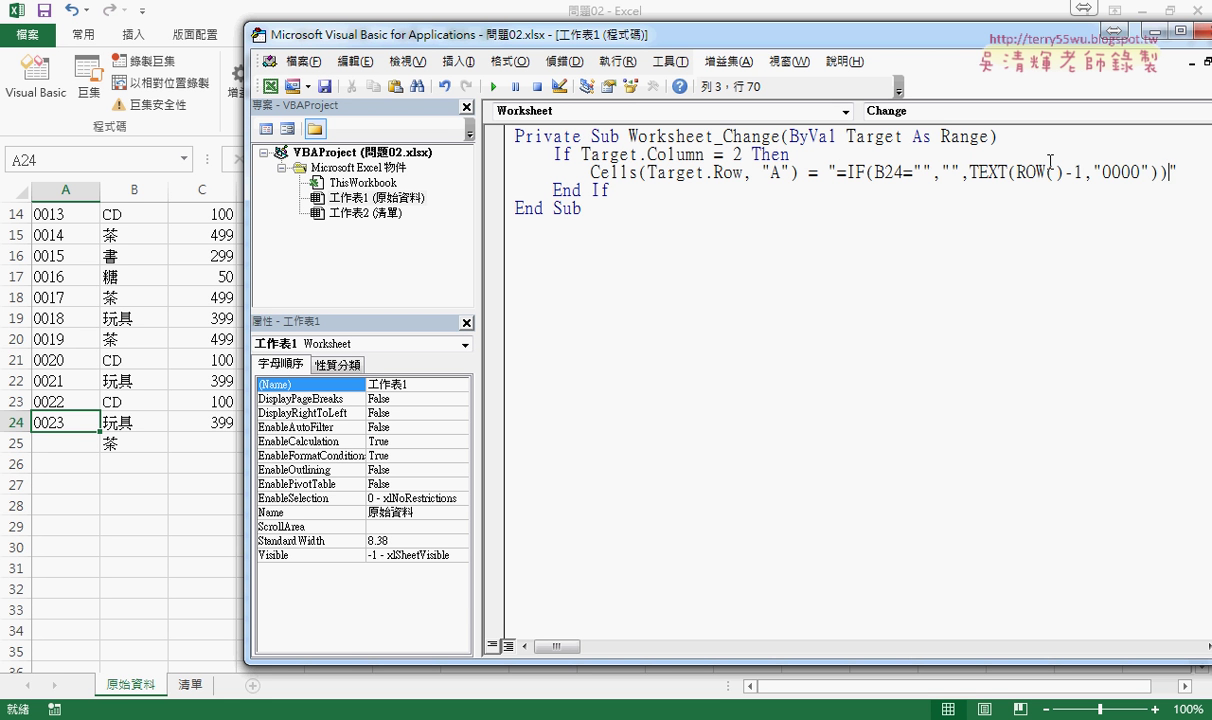
drag(1168, 172, 847, 180)
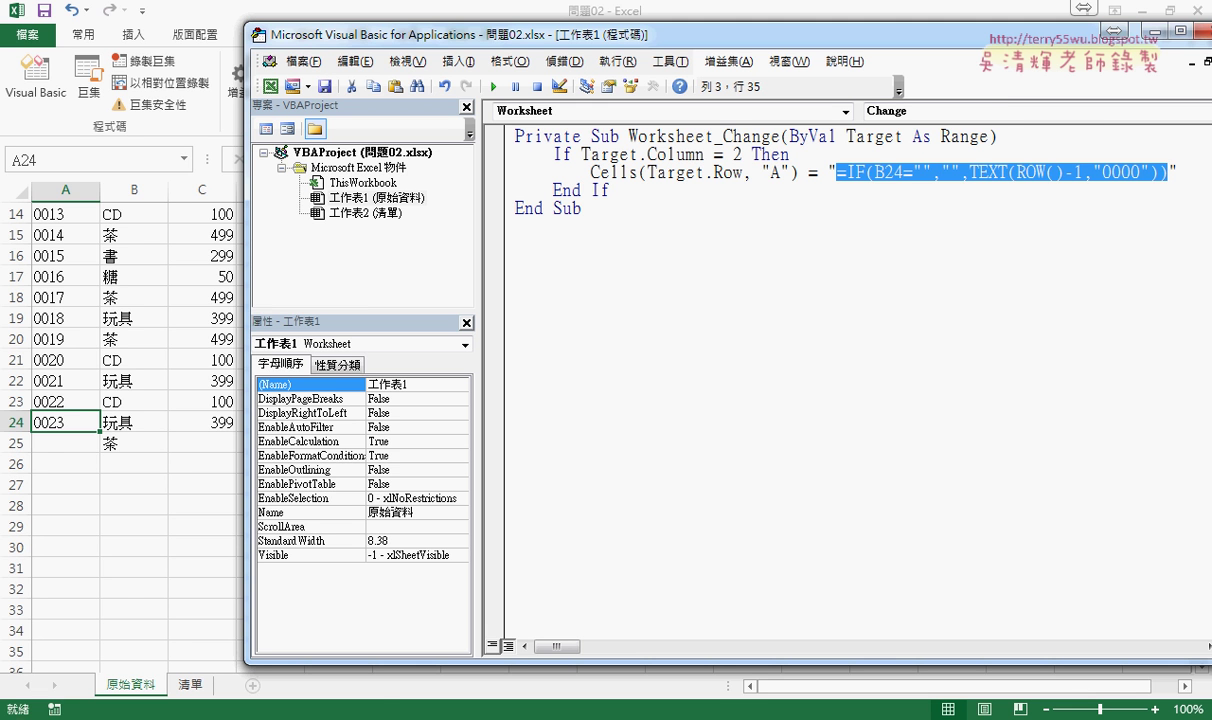
key(super)
Step: Launch Notepad from the Start menu's Accessories and paste the copied formula
click(116, 658)
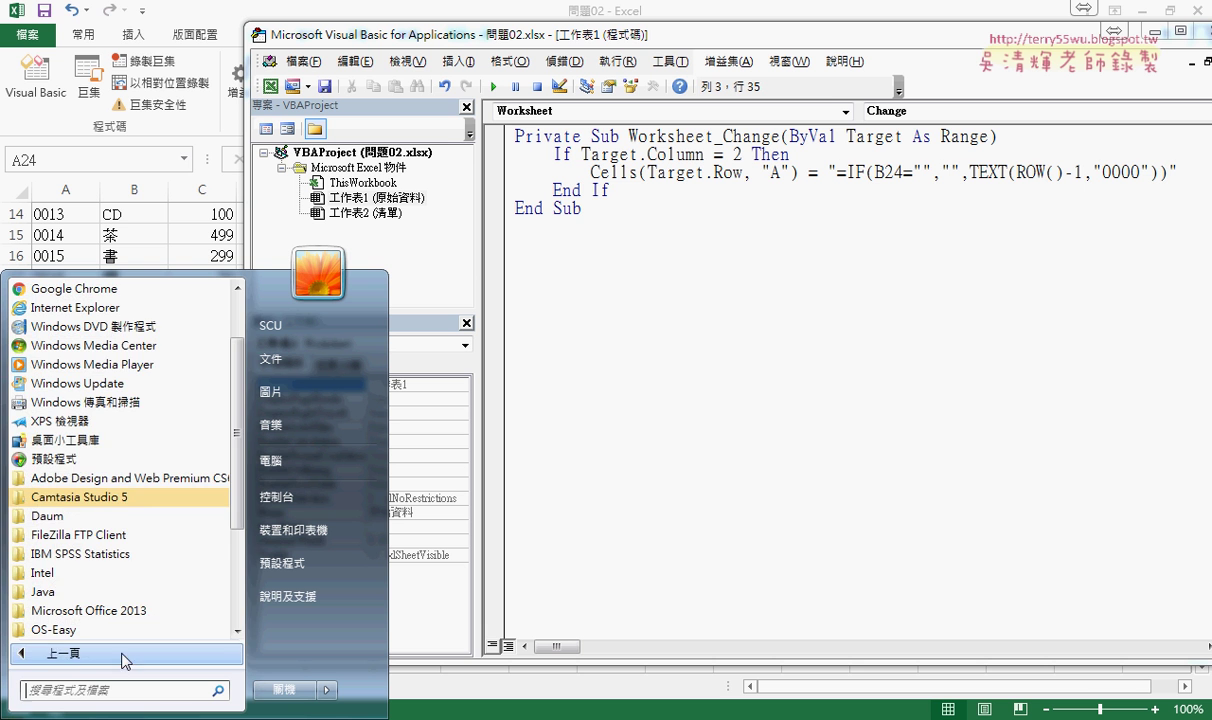
scroll(240, 500, down, 3)
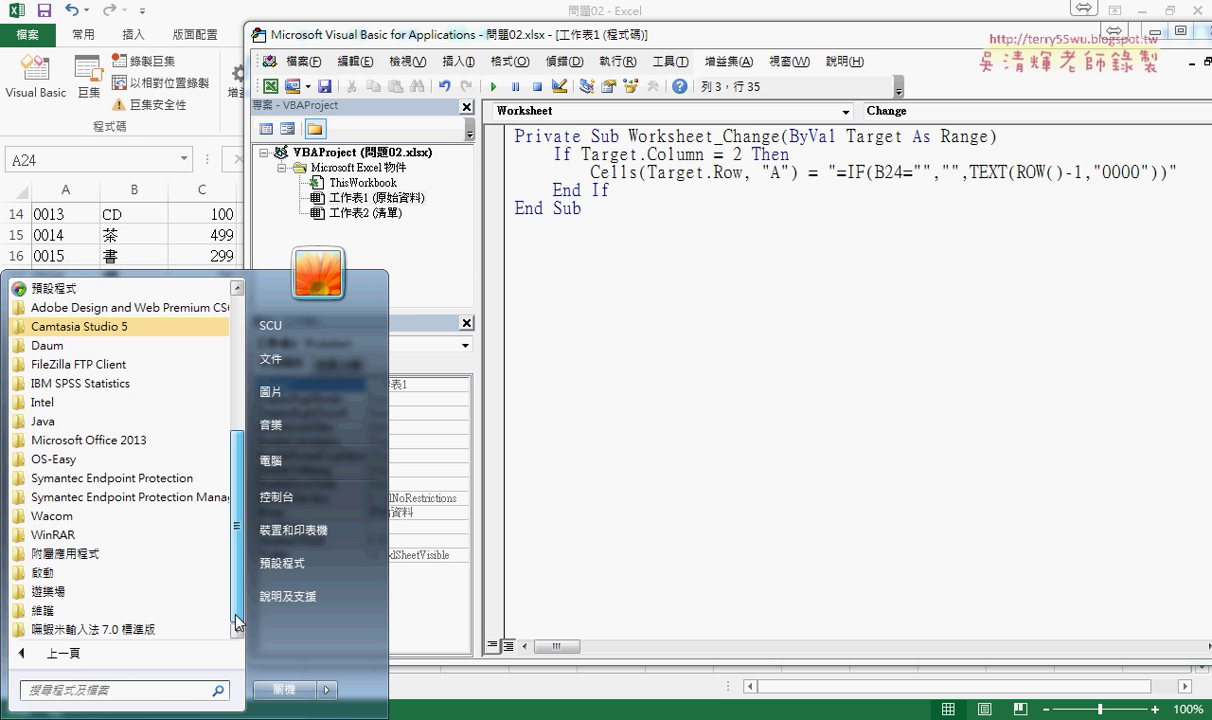
click(138, 556)
click(62, 440)
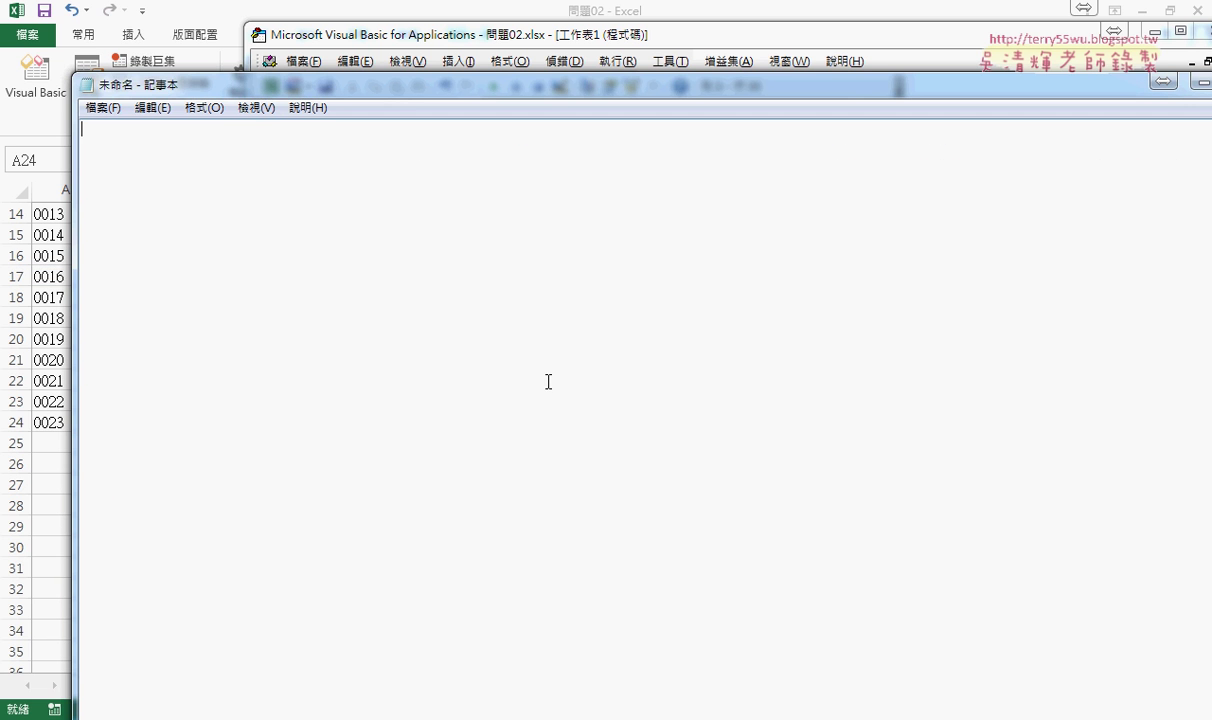
right_click(548, 380)
click(592, 463)
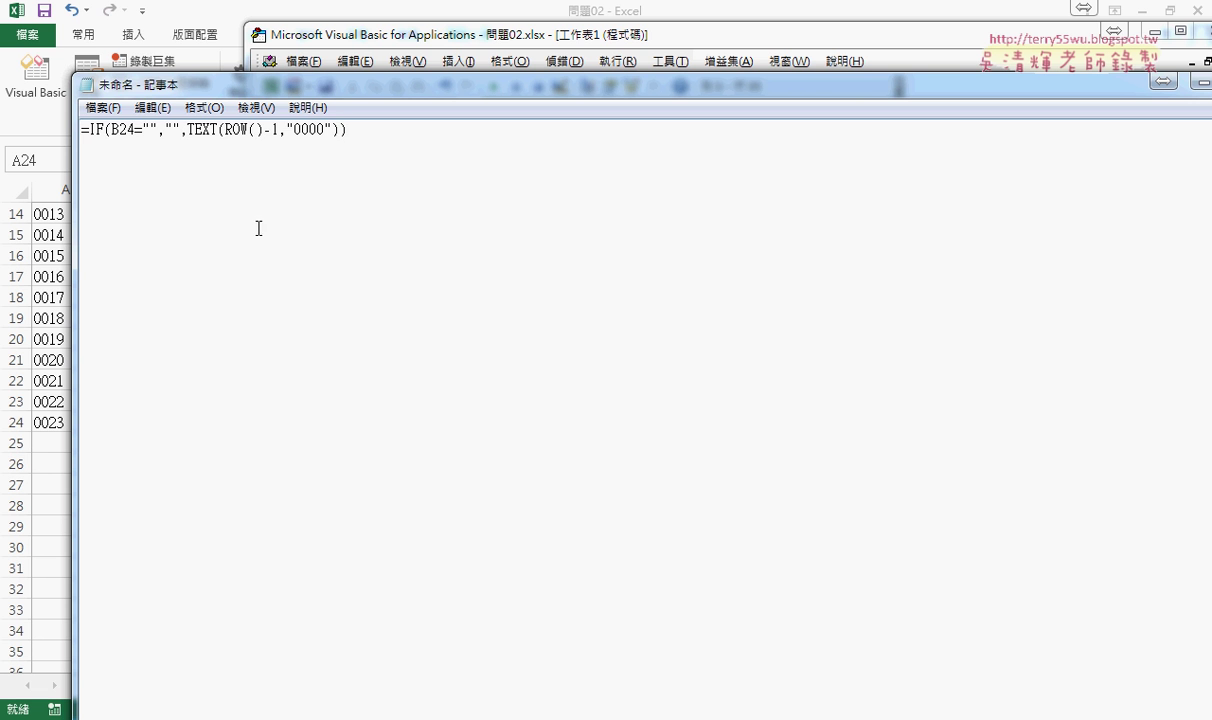
Step: Replace every " with "" in Notepad and copy the escaped formula
click(152, 107)
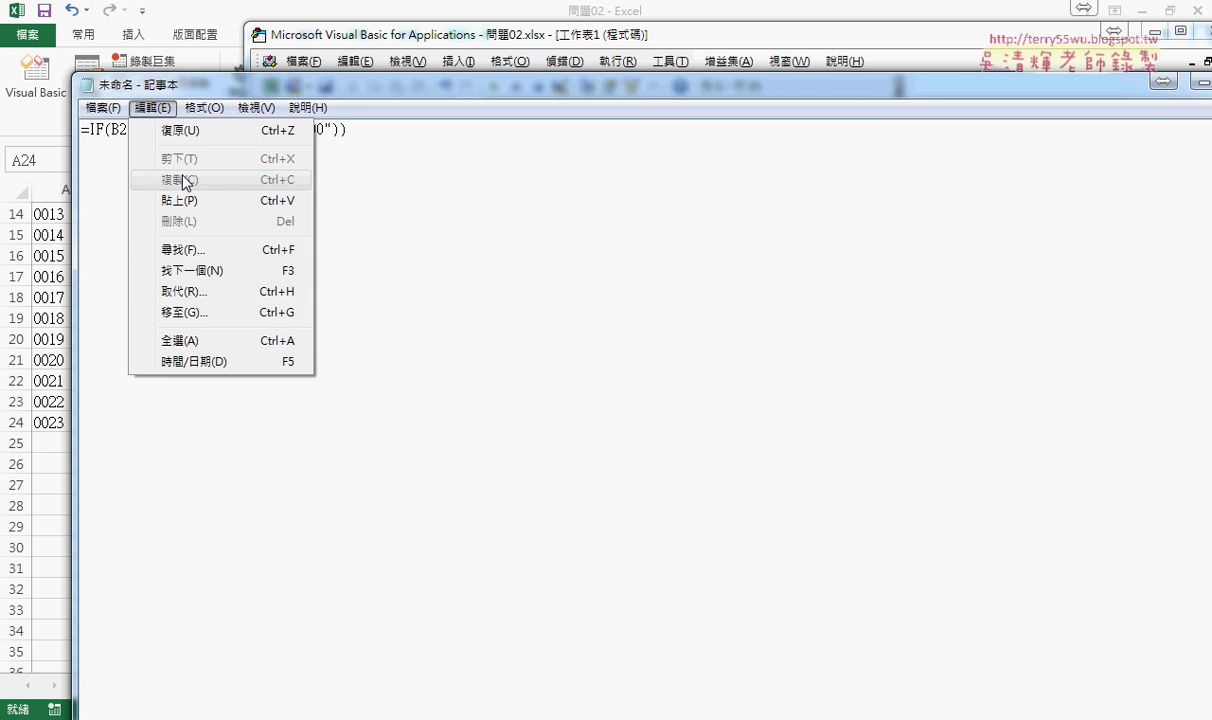
click(190, 291)
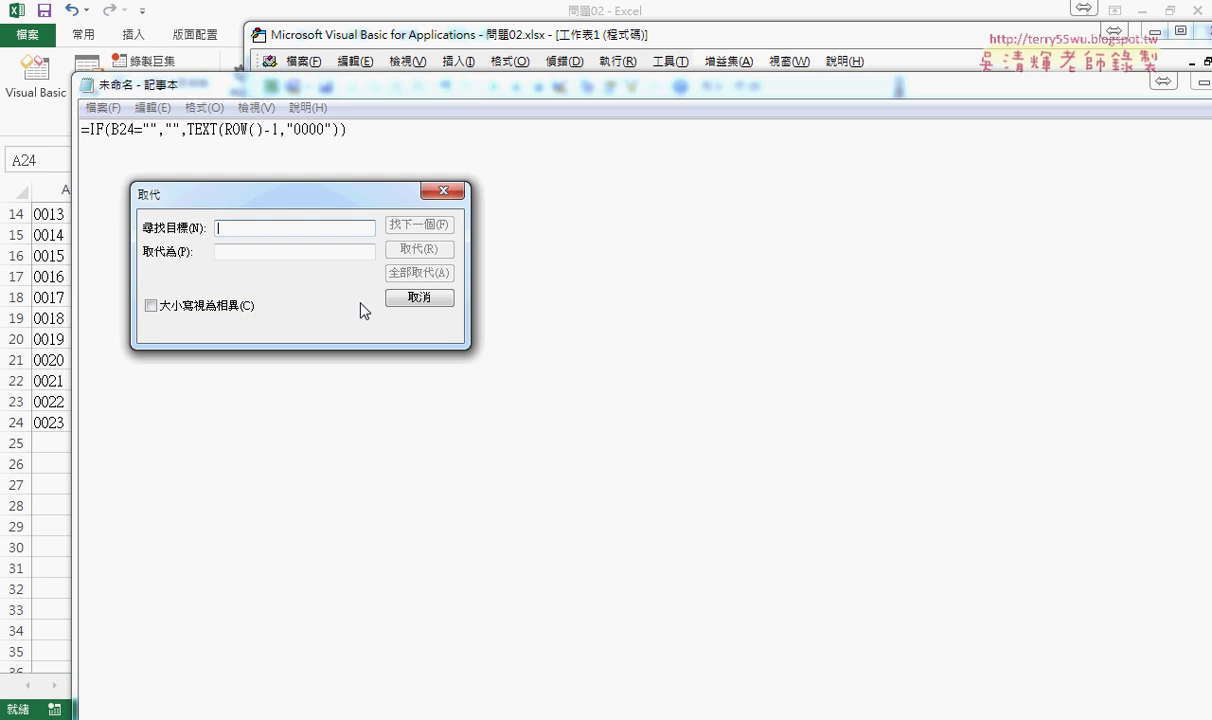
text(")
key(Tab)
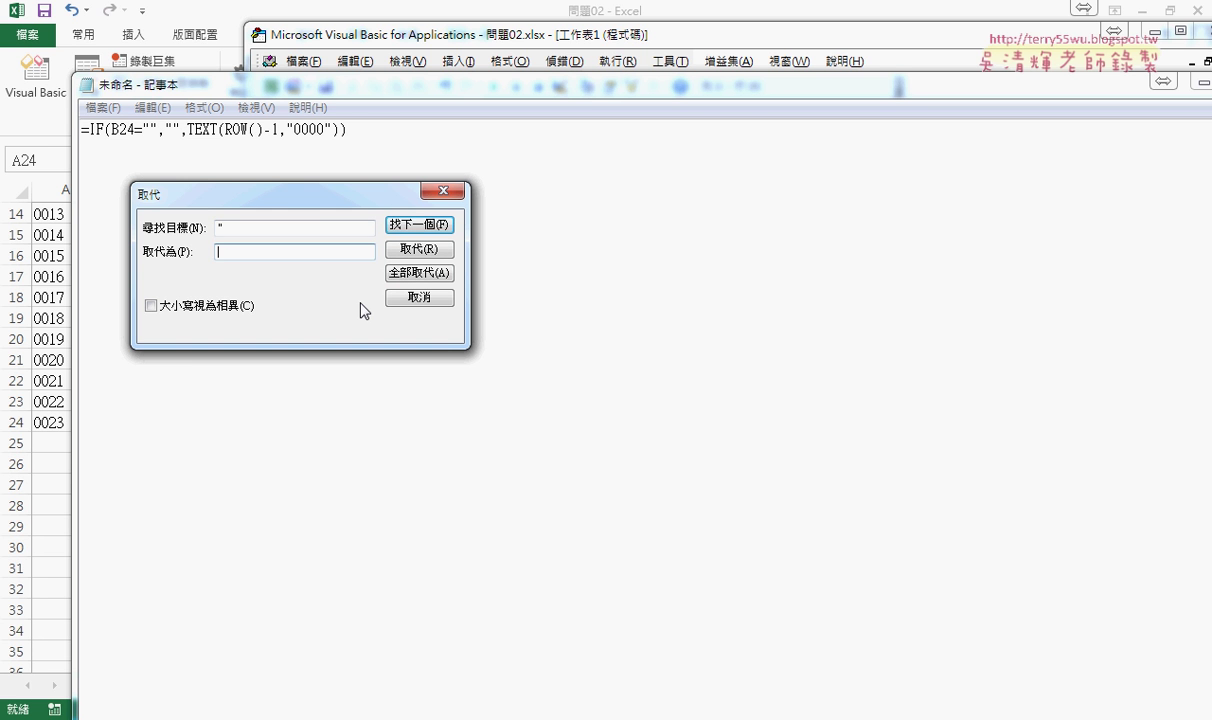
text("")
click(405, 274)
click(441, 296)
drag(400, 129, 80, 129)
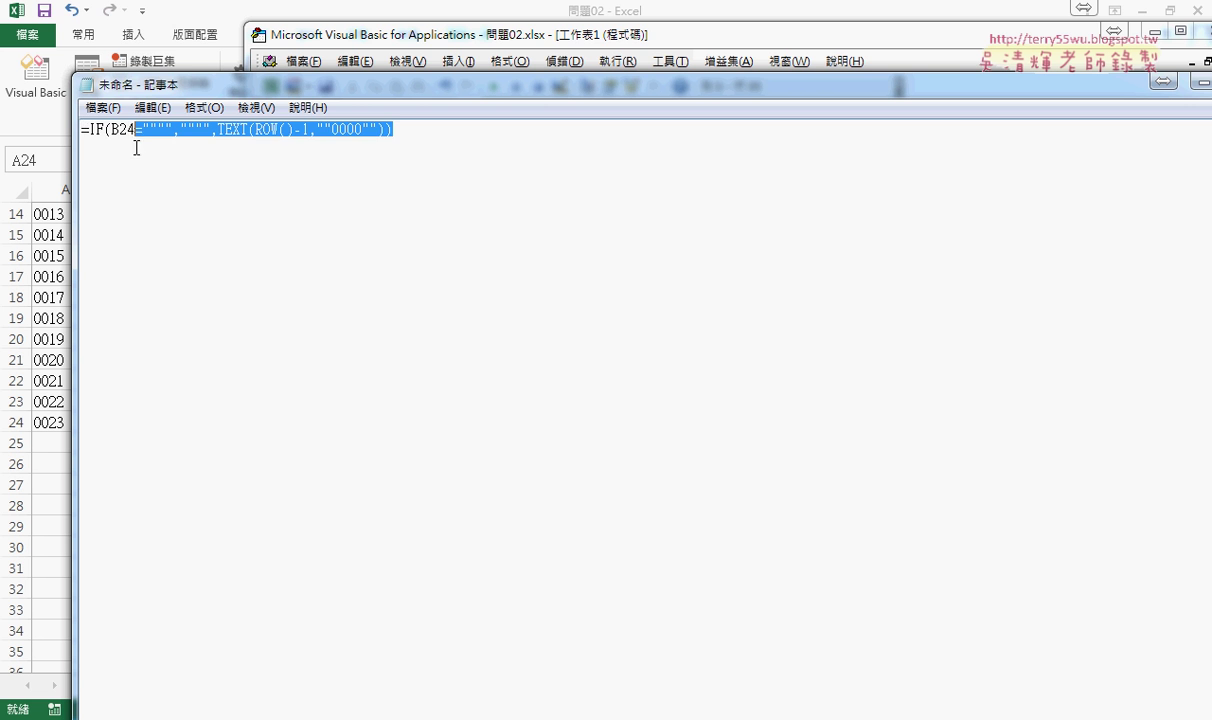
right_click(263, 130)
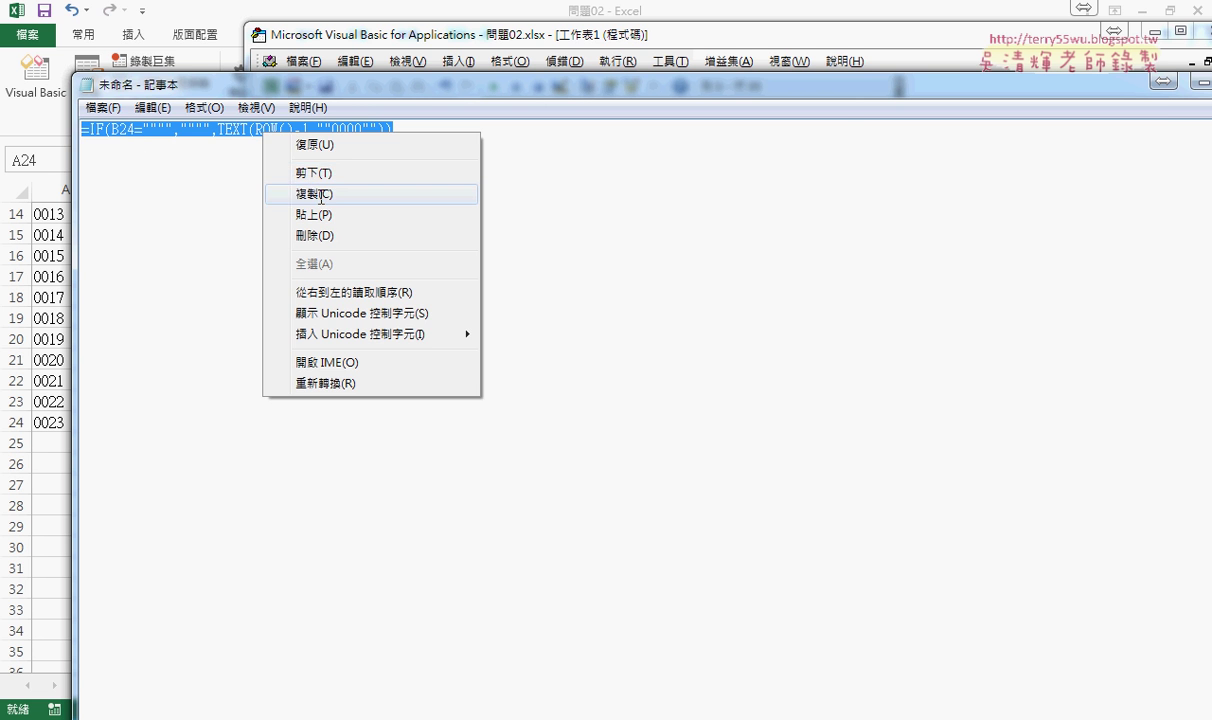
click(312, 194)
click(1201, 84)
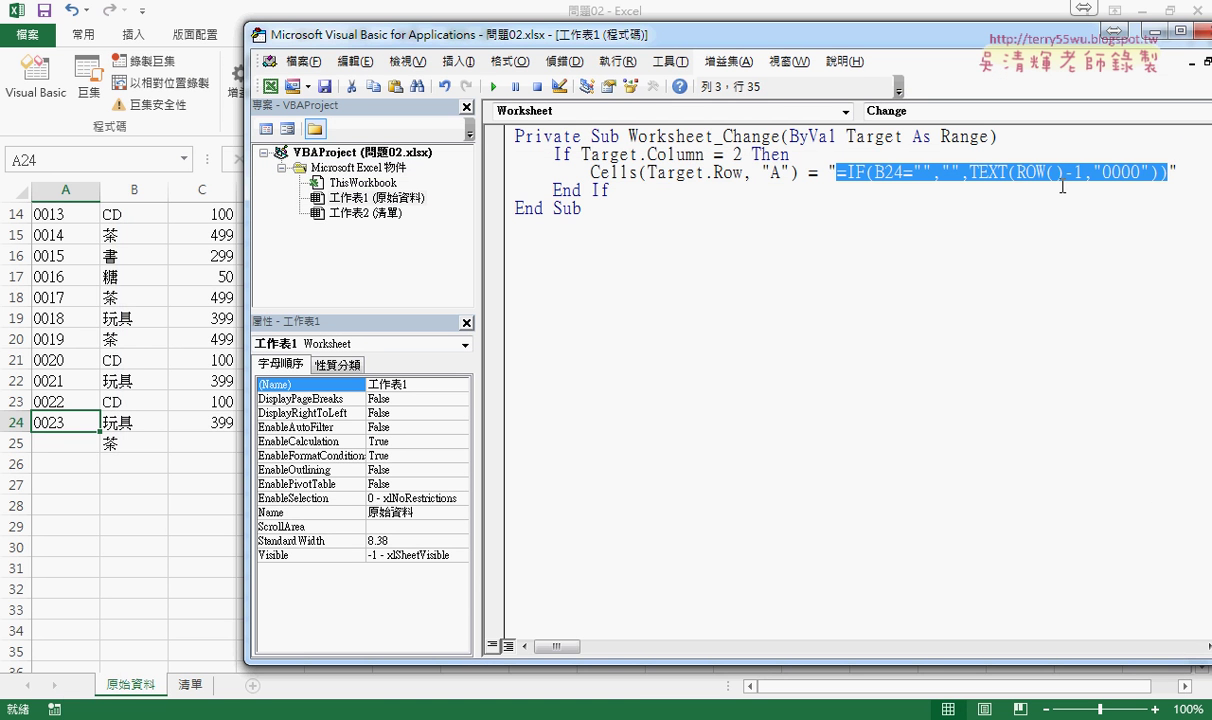
Step: Replace the macro's formula with the quote-doubled version from Notepad
key(Delete)
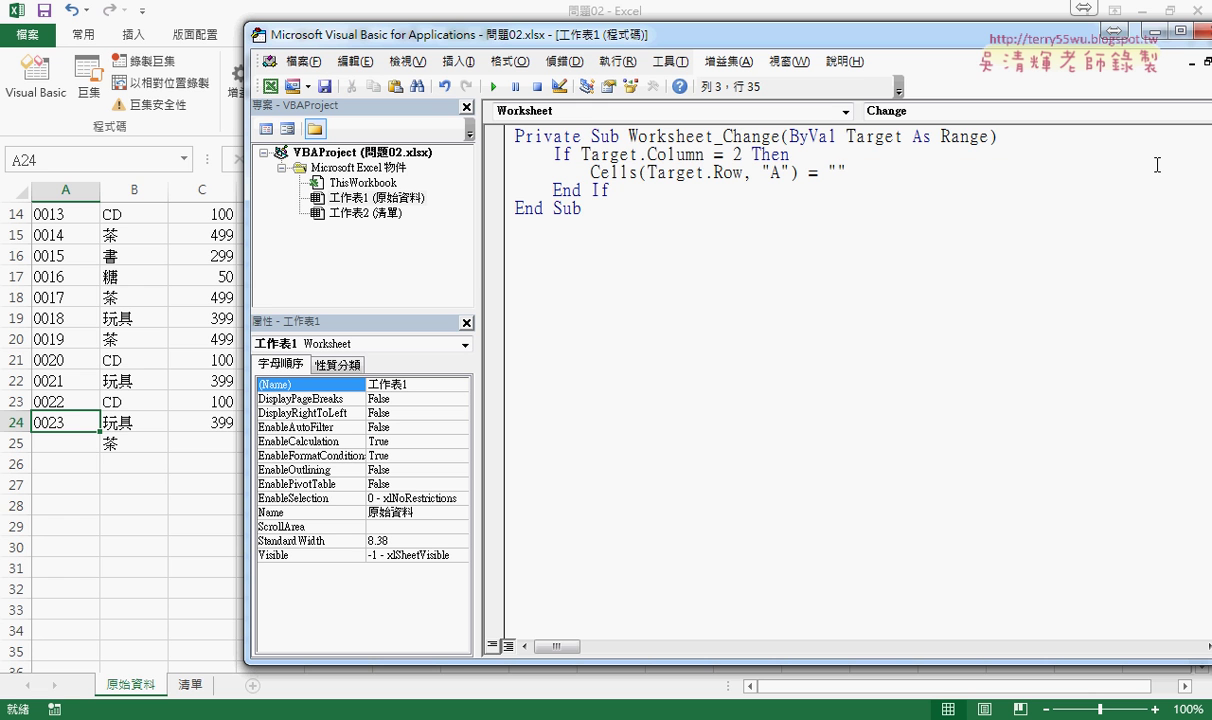
key(ctrl+v)
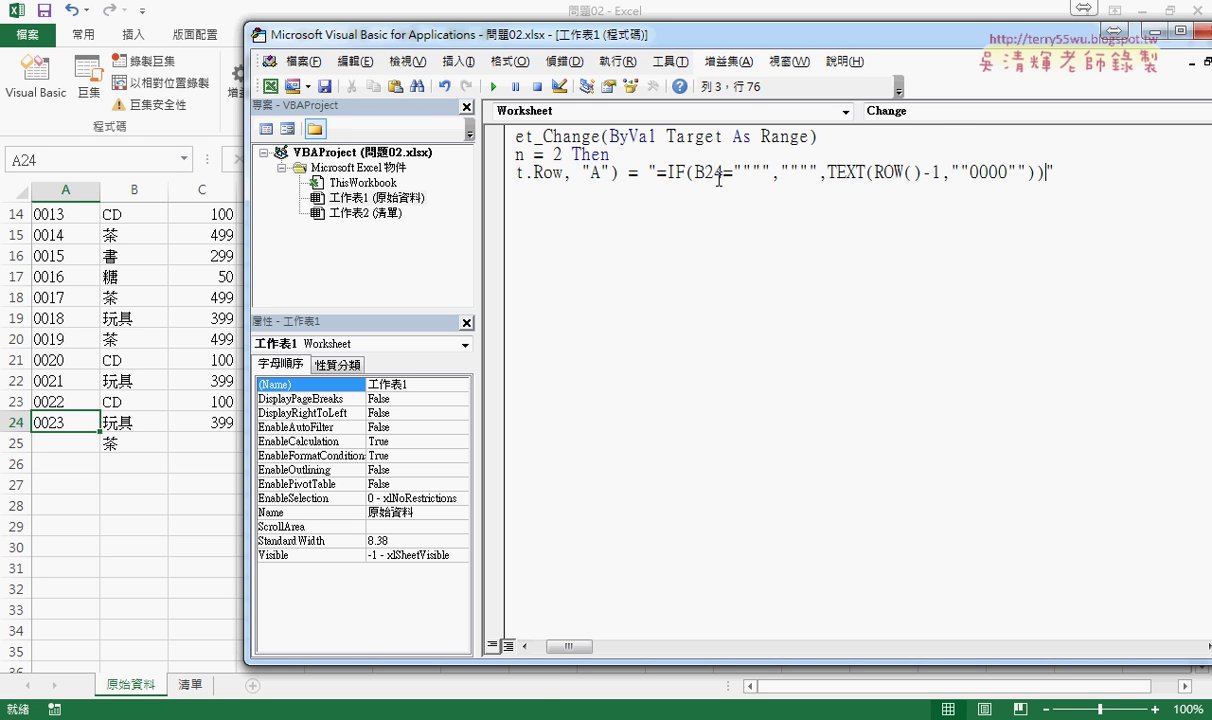
drag(703, 172, 721, 172)
drag(562, 646, 535, 646)
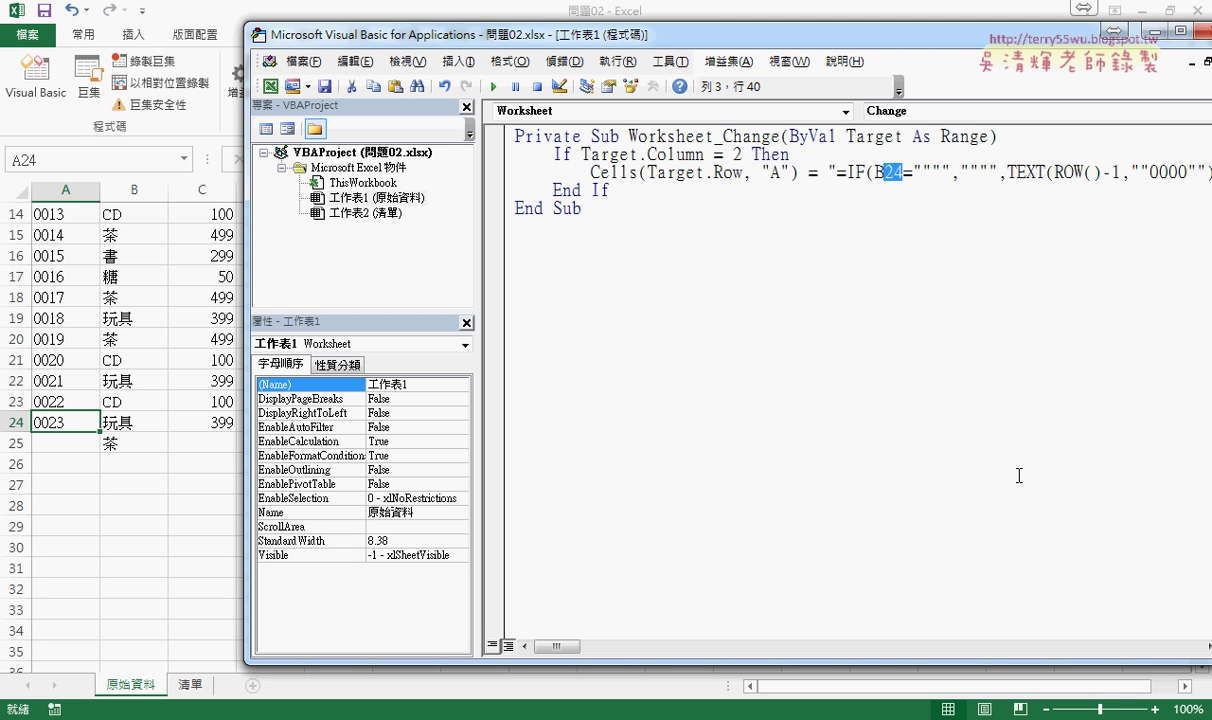
Step: Swap B24's fixed row for " & Target.Row & ", with spaces around each ampersand
text(")
text(&&")
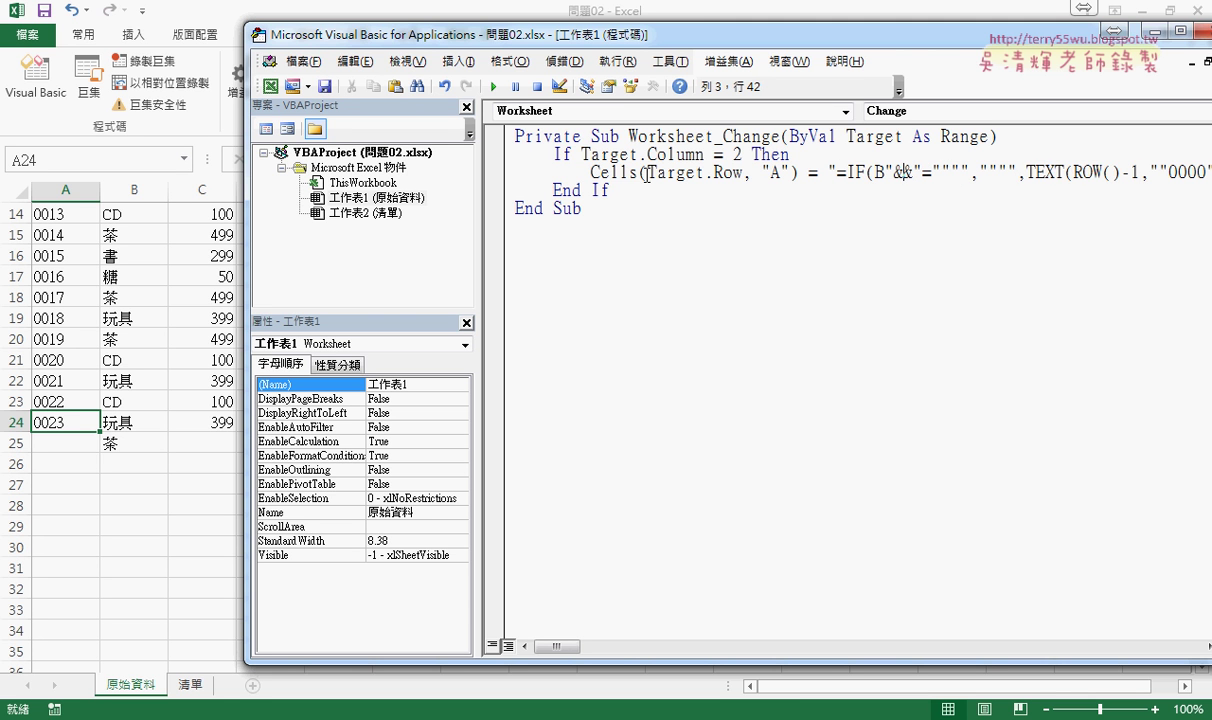
drag(647, 173, 742, 176)
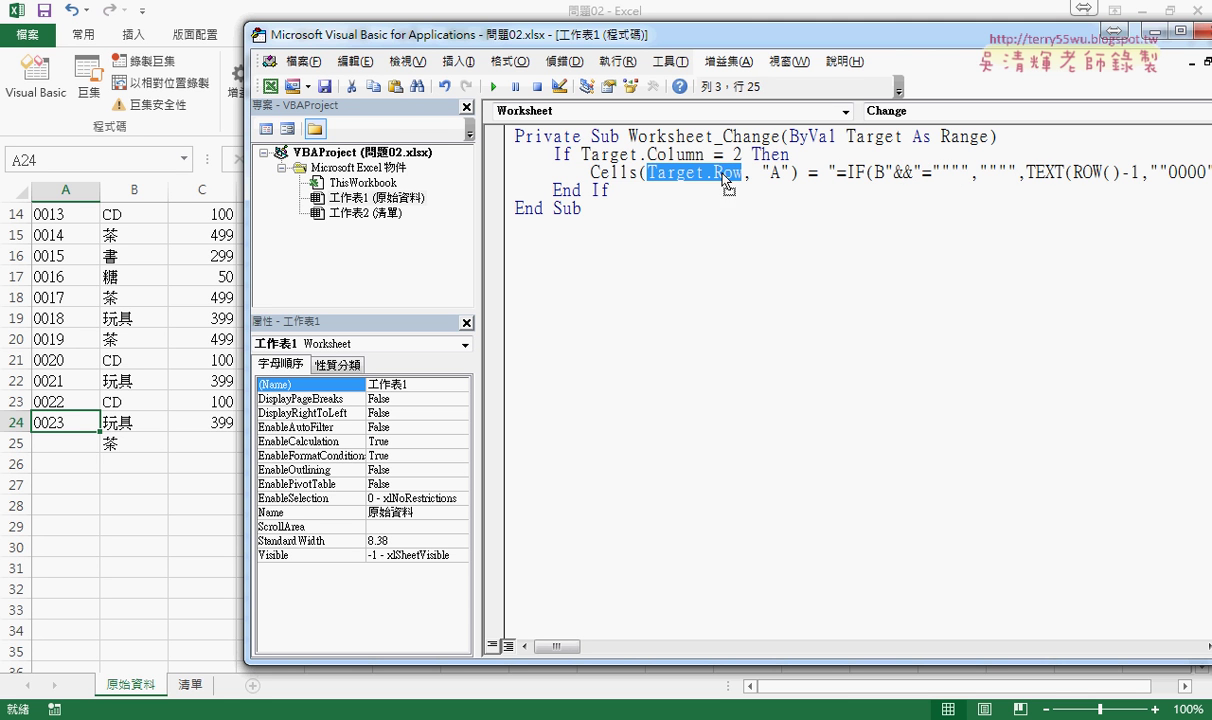
key(ctrl+c)
click(903, 175)
key(ctrl+v)
text(&)
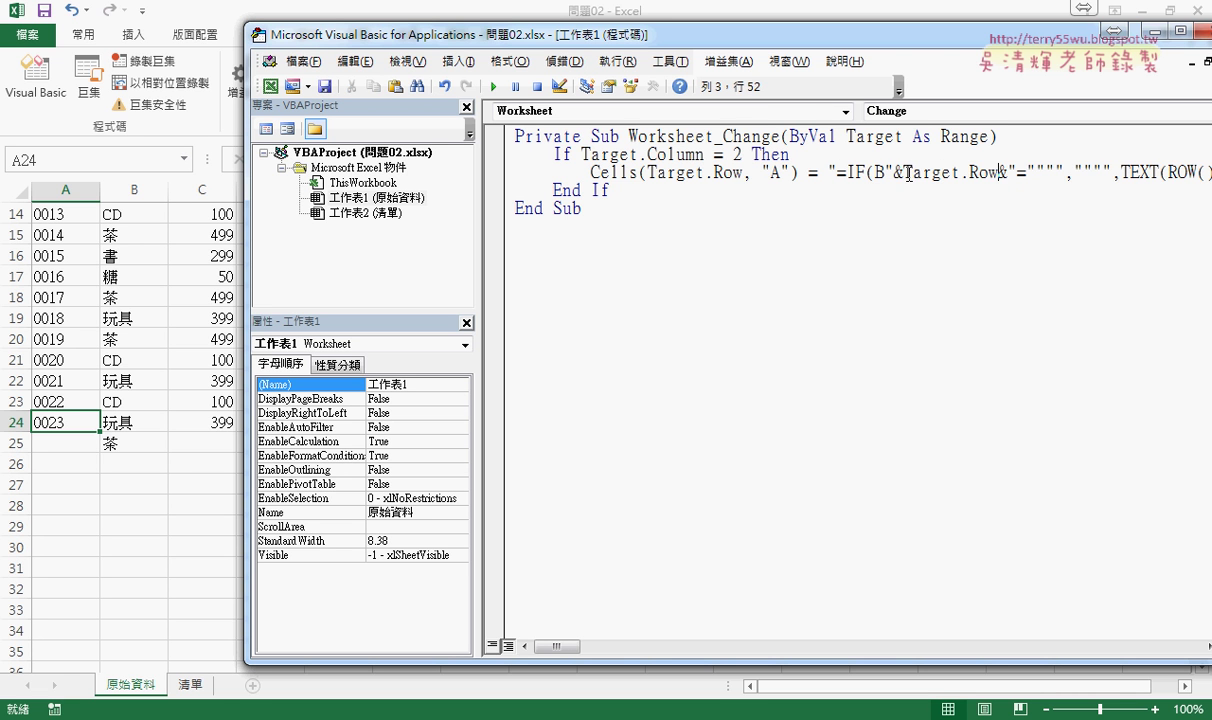
click(895, 172)
key(Right)
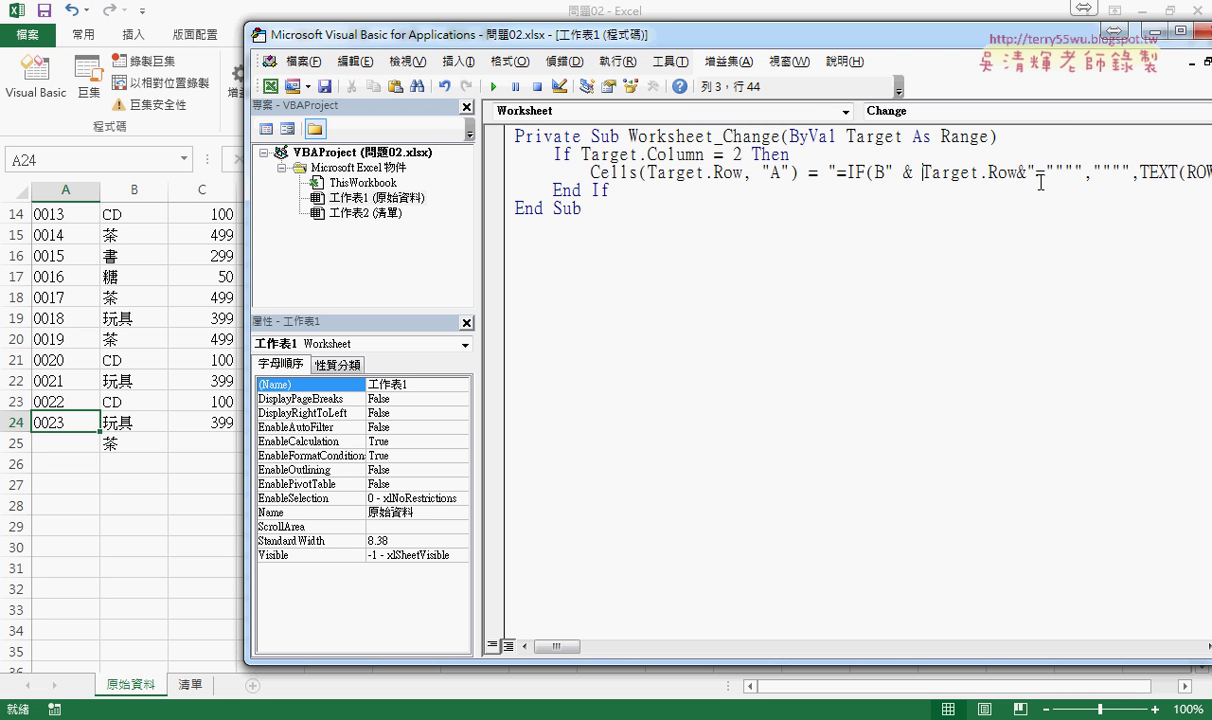
click(1016, 174)
key(Right)
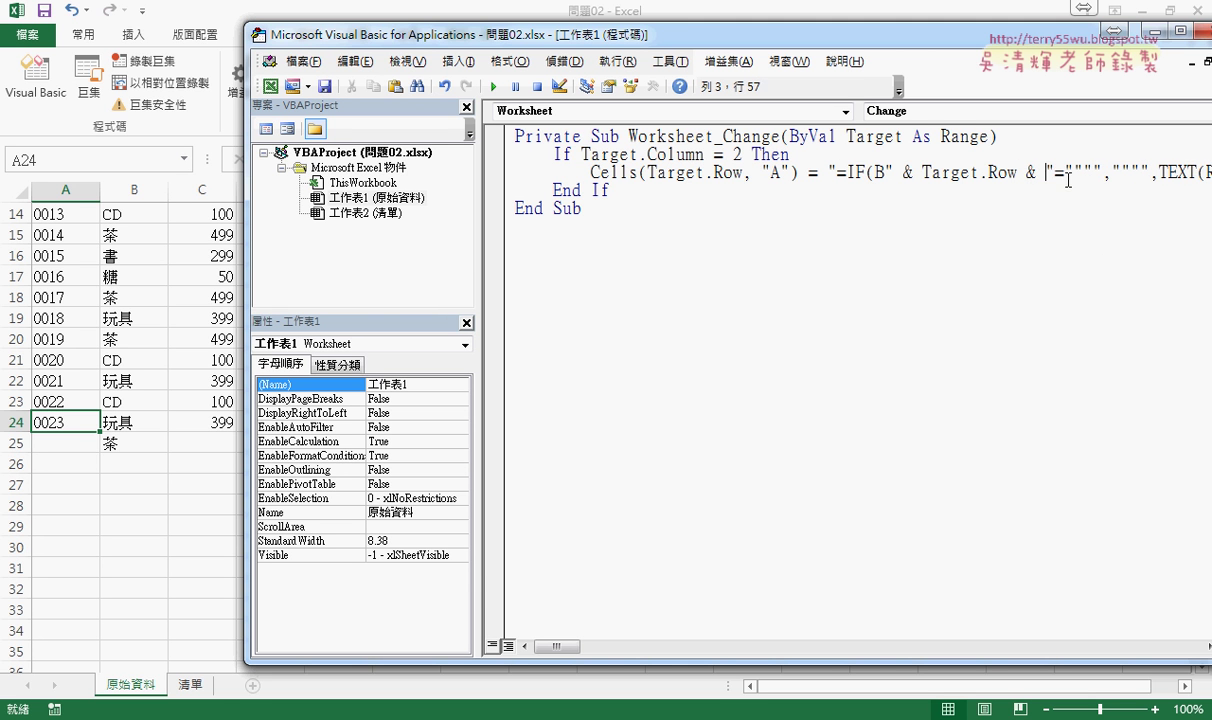
click(1117, 285)
Step: Duplicate the Cells statement onto a new line below it
drag(792, 33, 535, 43)
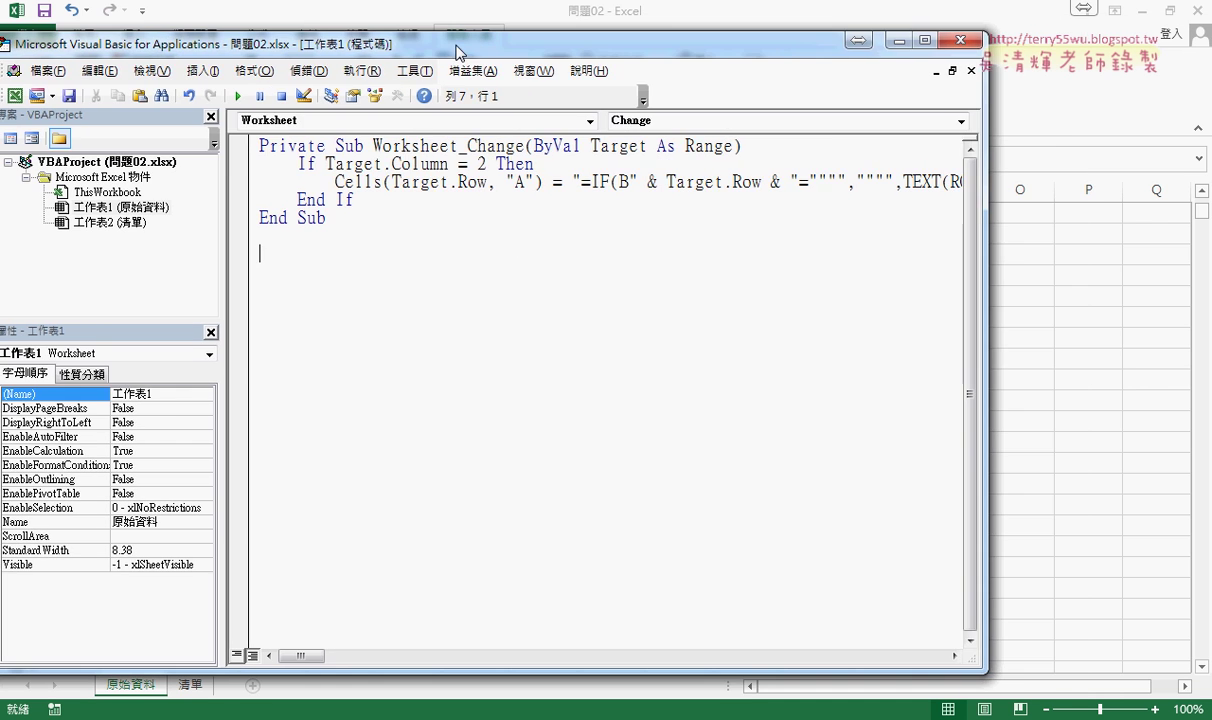
drag(987, 202, 1201, 202)
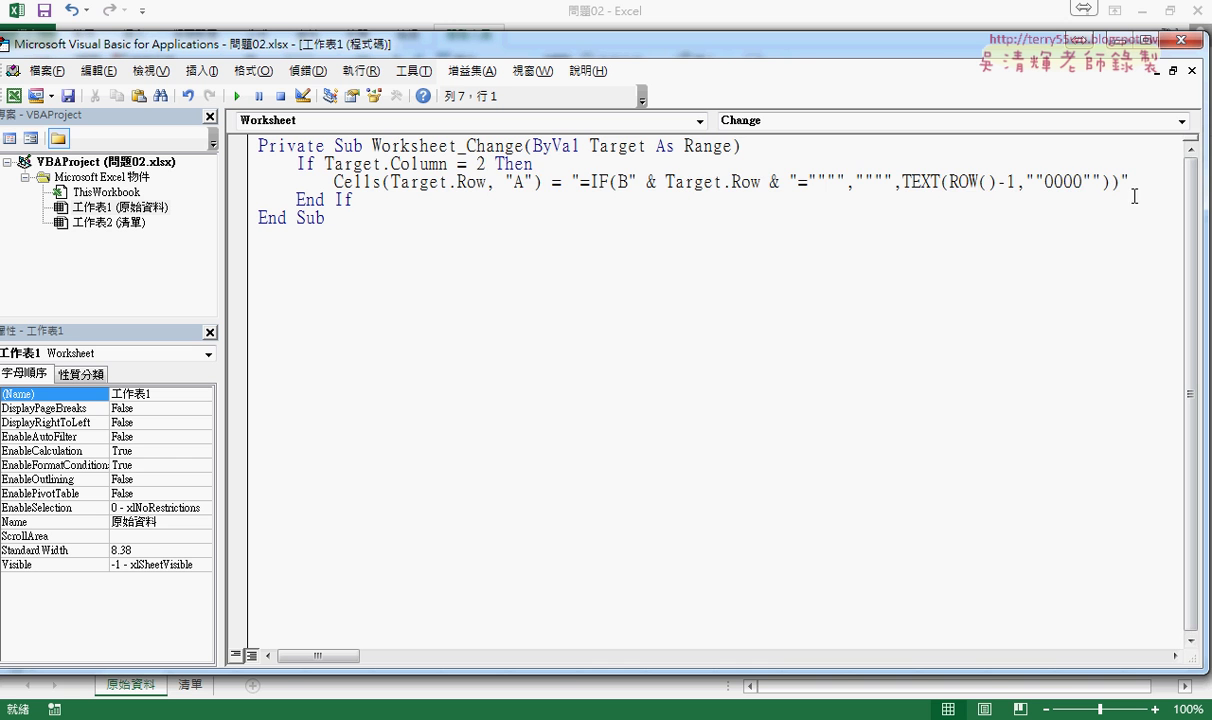
drag(1131, 183, 335, 183)
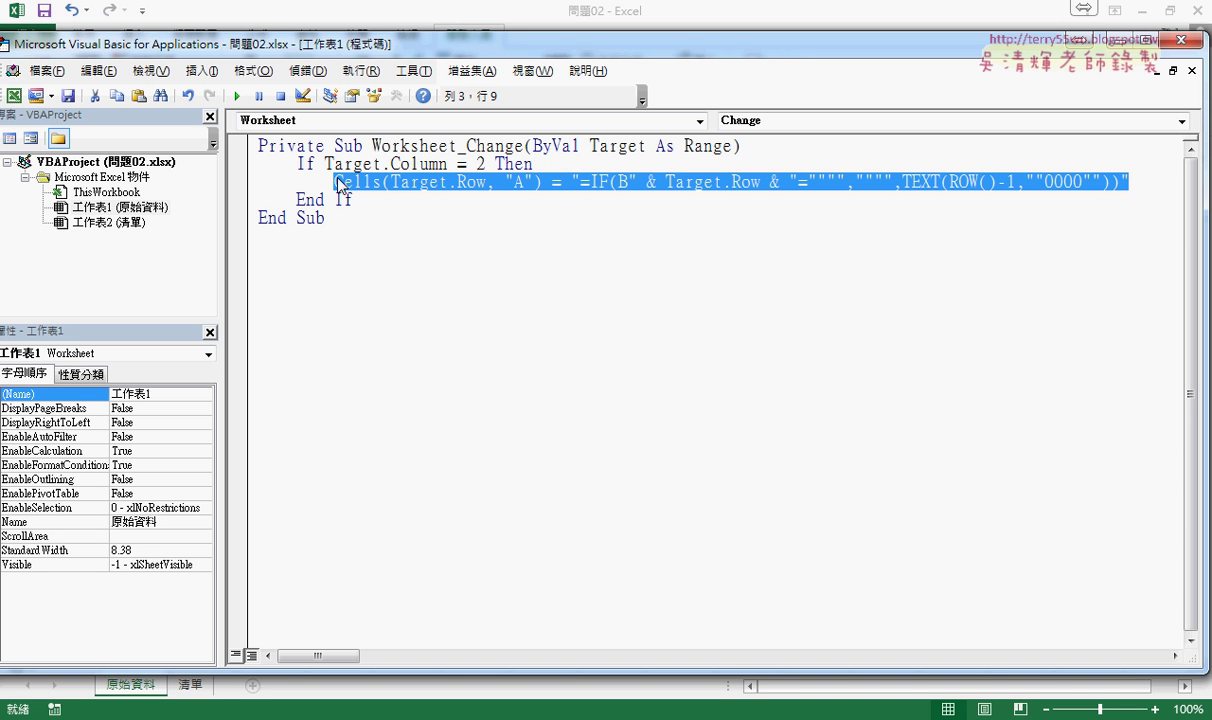
key(End)
key(Return)
key(ctrl+v)
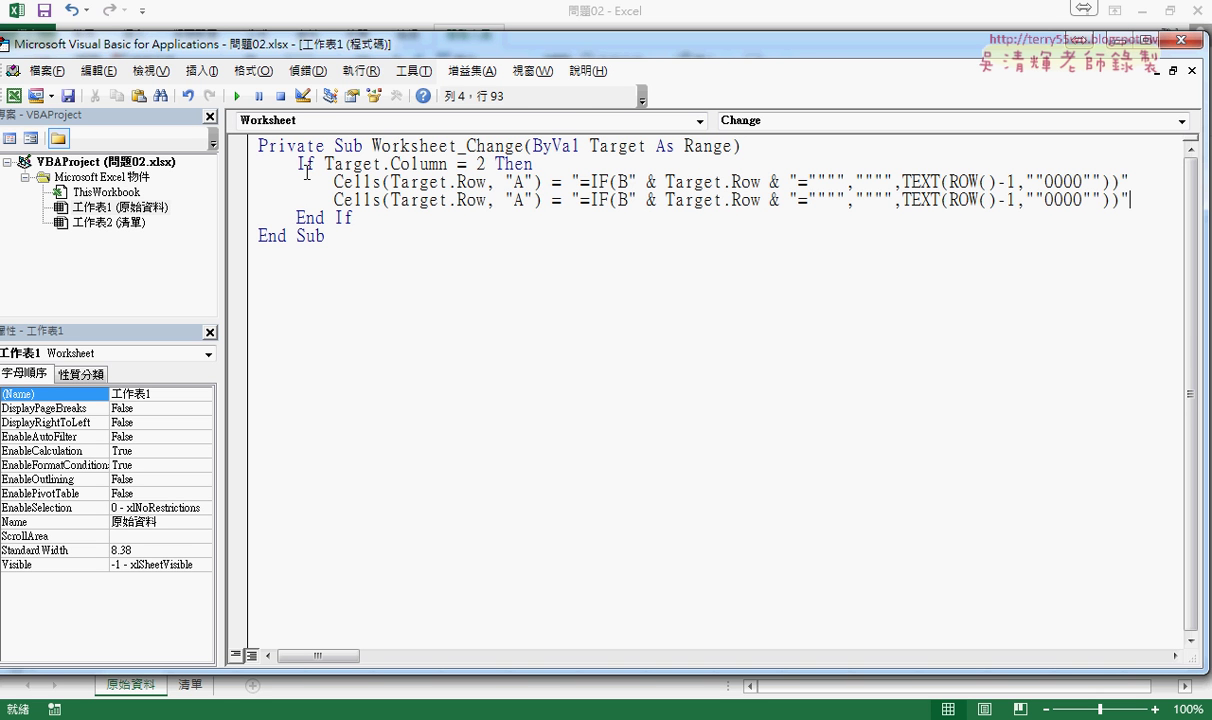
Step: Change the copied line to Cells(Target.Row, "C") = ""
drag(580, 200, 1121, 201)
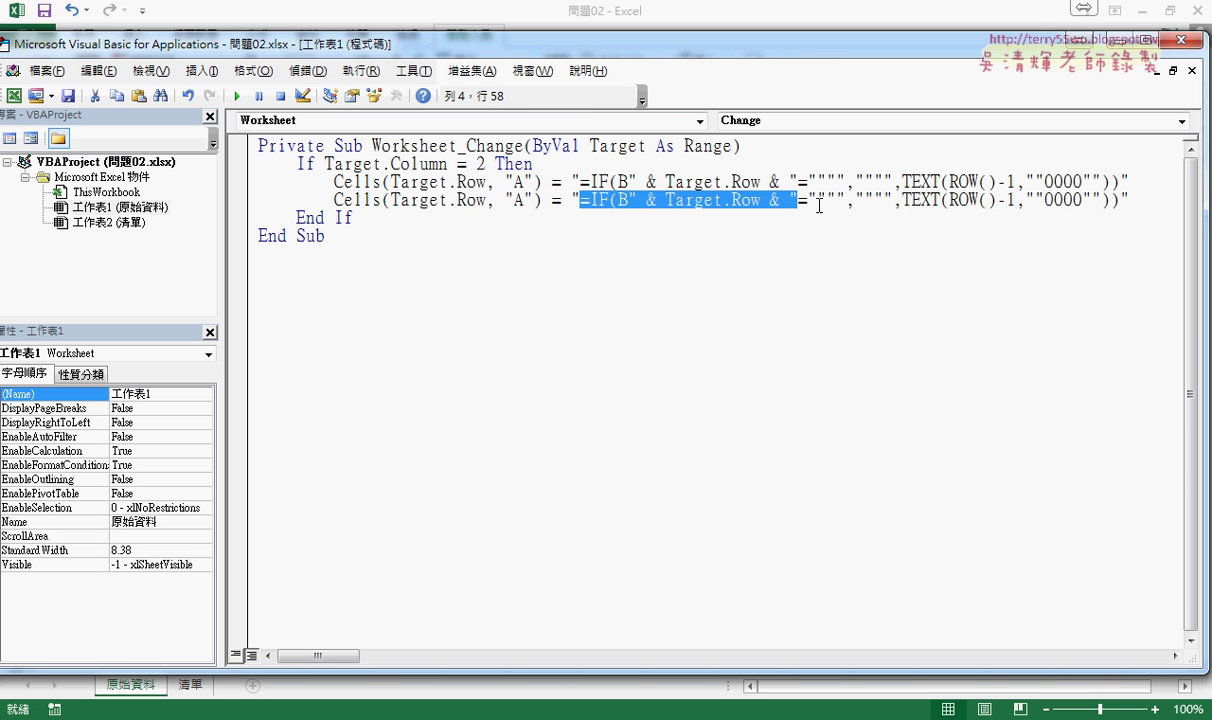
key(Delete)
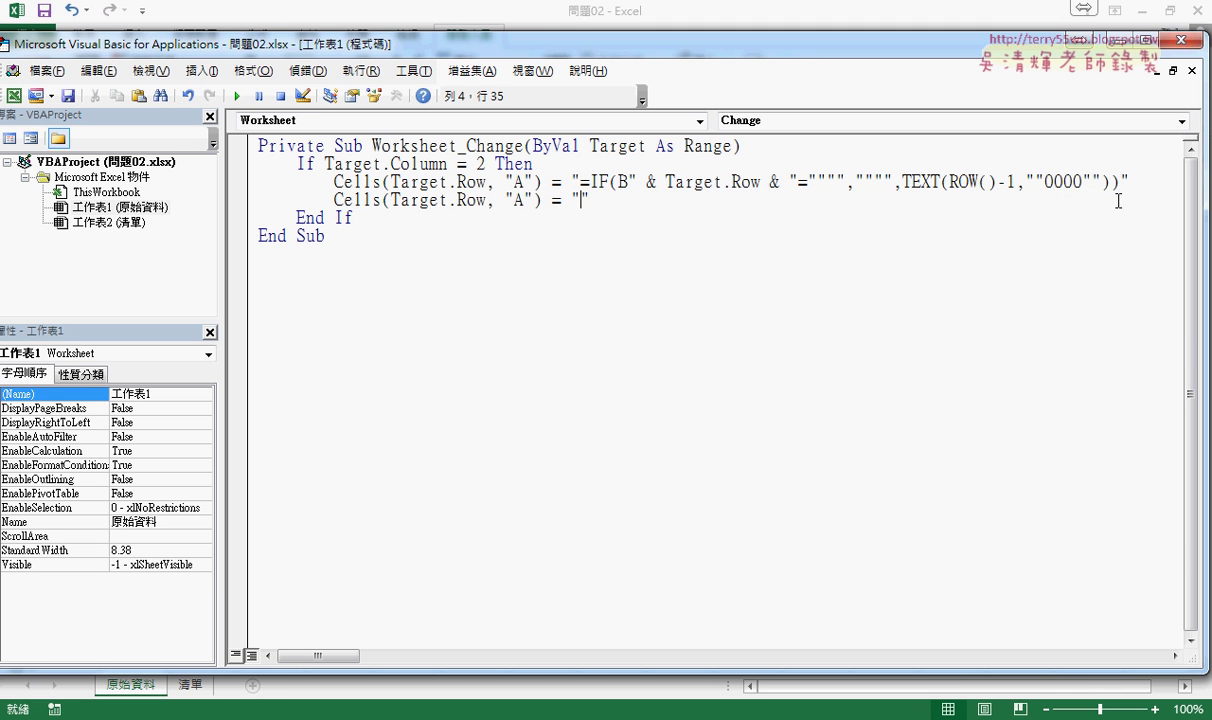
text(")
click(519, 201)
double_click(518, 200)
text(C)
click(508, 256)
drag(486, 200, 391, 200)
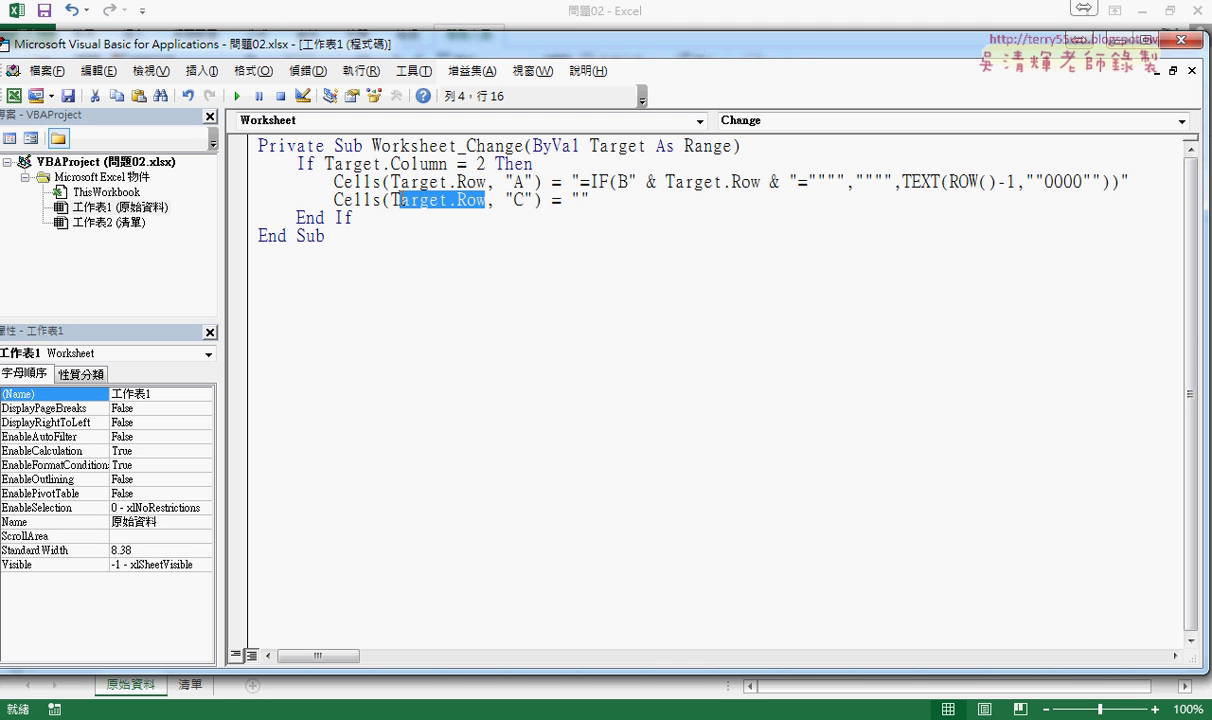
double_click(516, 200)
double_click(580, 200)
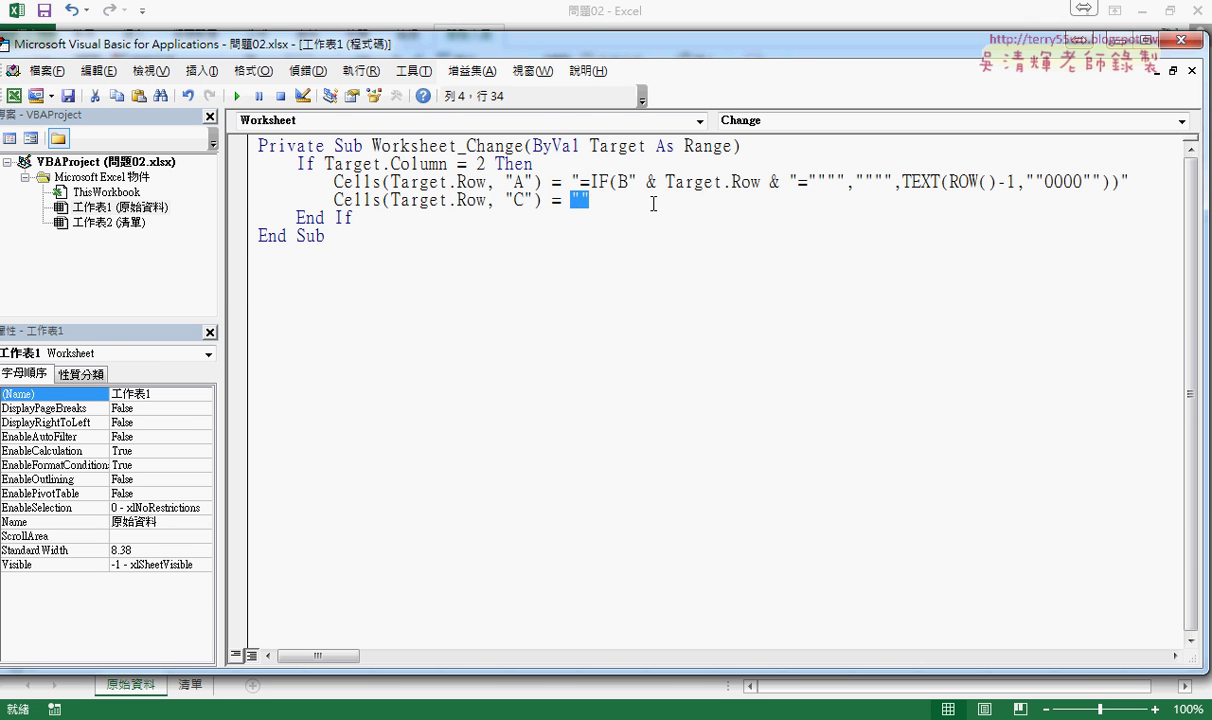
key(alt+F11)
Step: Copy C24's VLOOKUP formula and paste it into Notepad over the old text
click(204, 420)
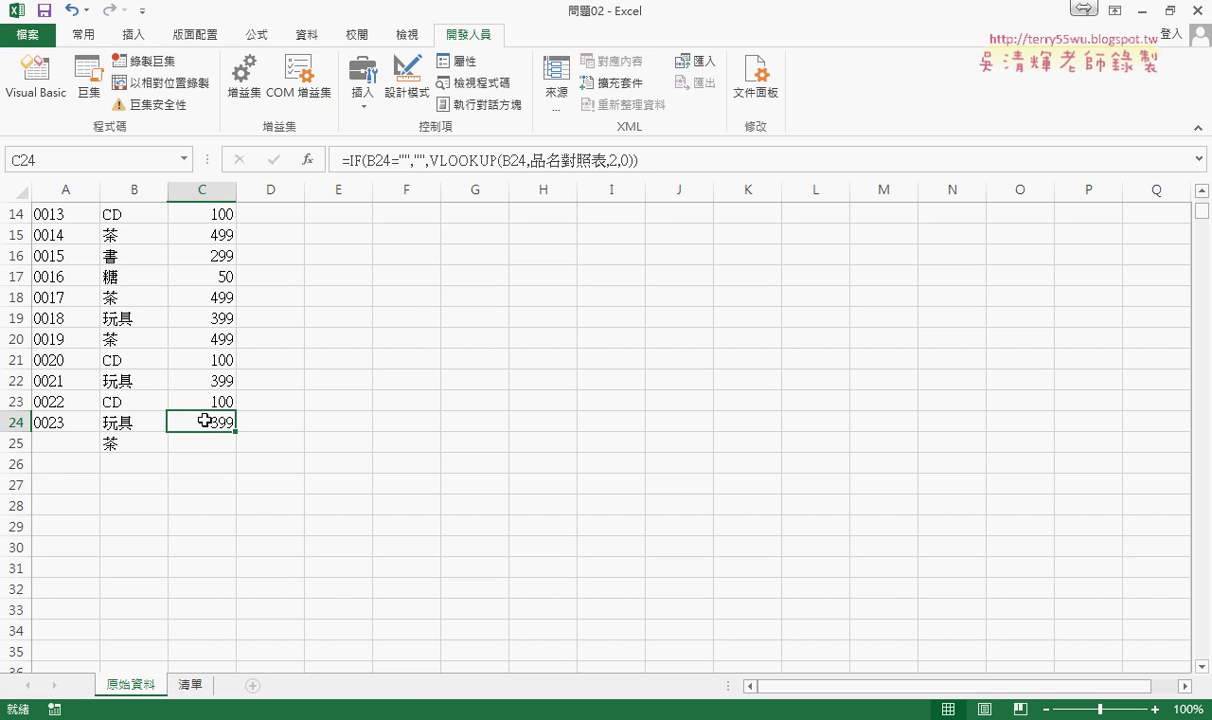
drag(337, 160, 612, 160)
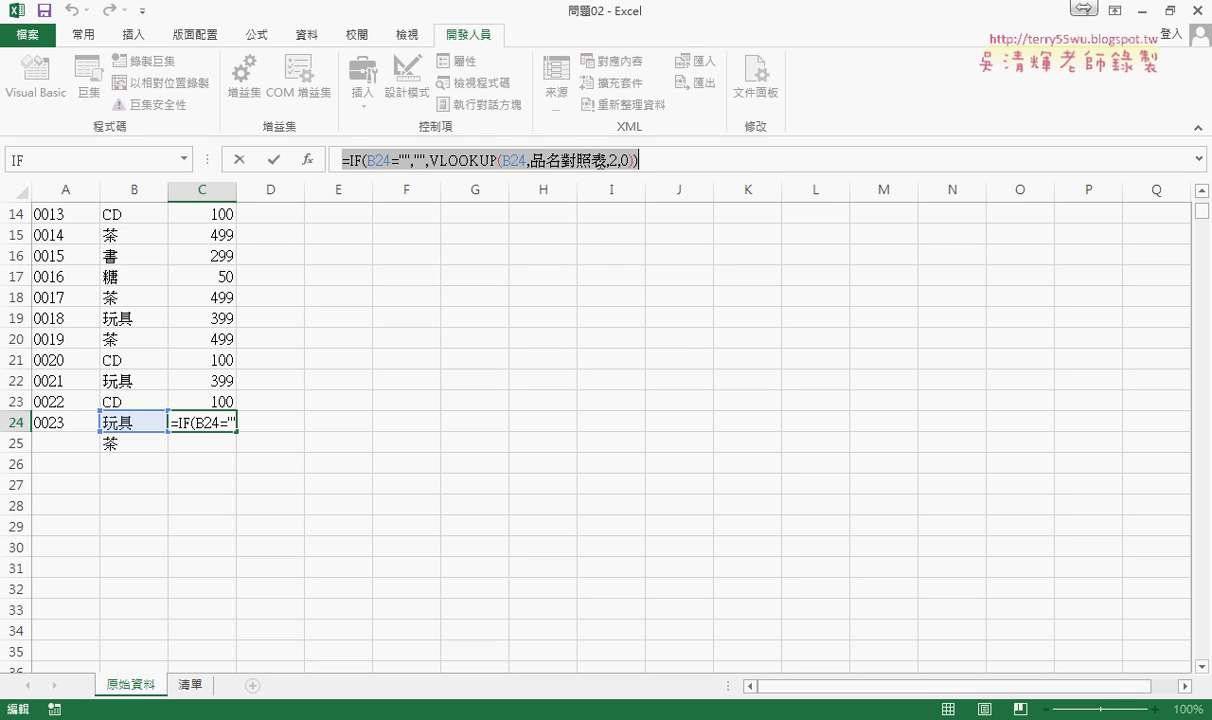
right_click(587, 160)
click(605, 195)
key(alt+Tab)
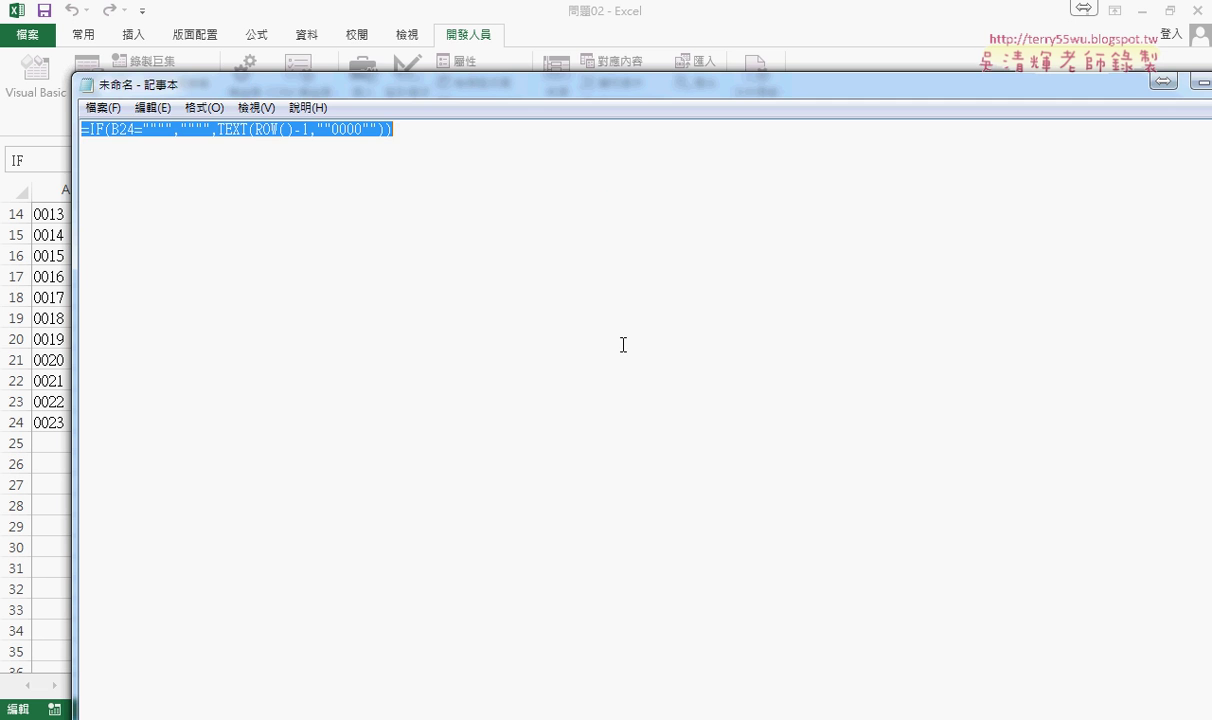
key(ctrl+v)
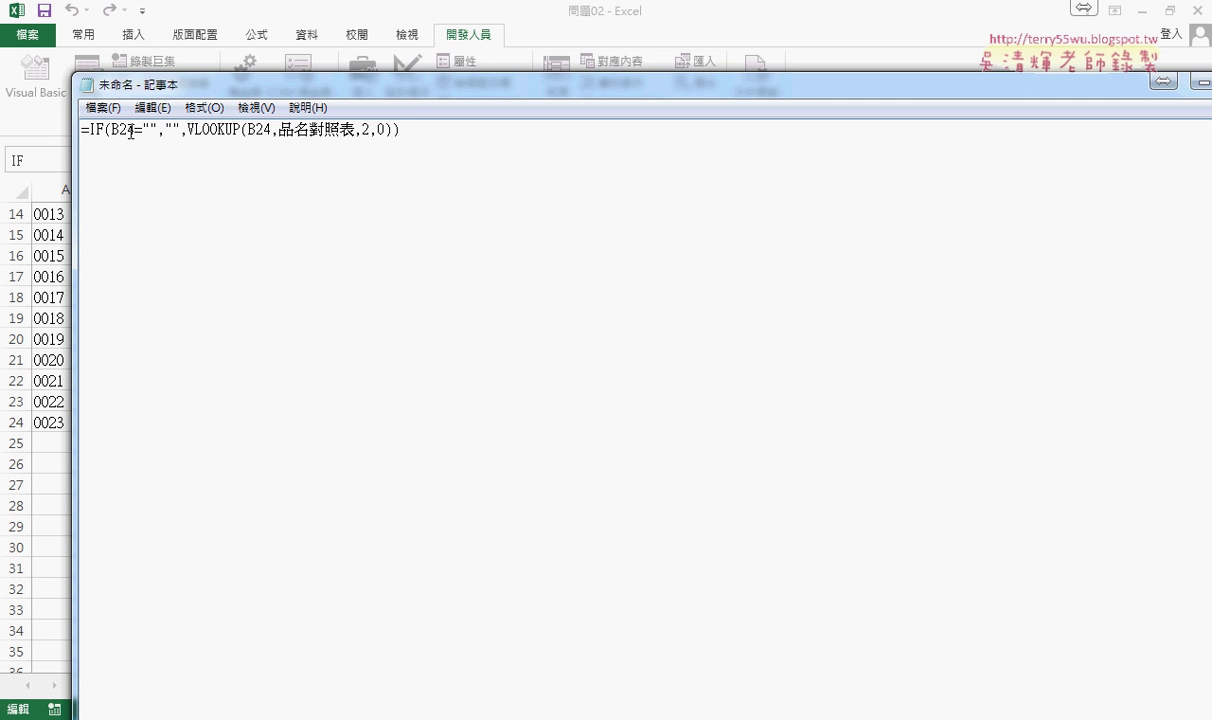
Step: Double every quote, giving =IF(B24="""","""",VLOOKUP(B24,品名對照表,2,0)), then close Notepad
click(152, 107)
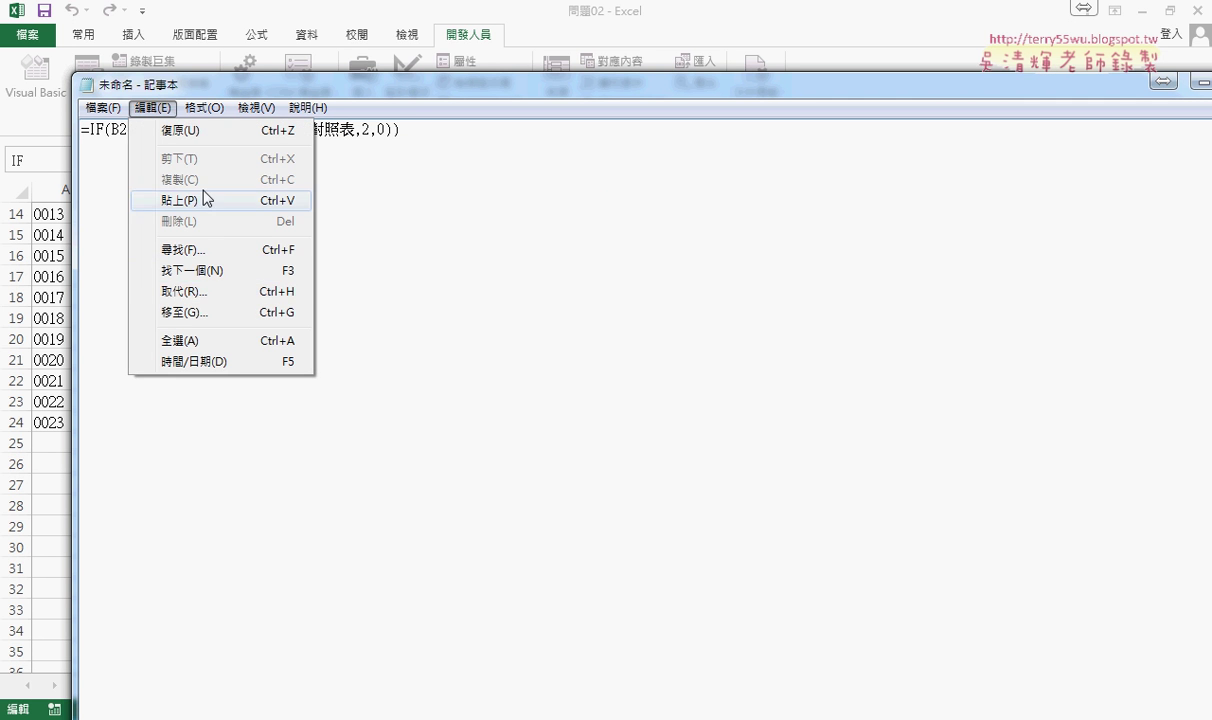
click(233, 292)
click(405, 274)
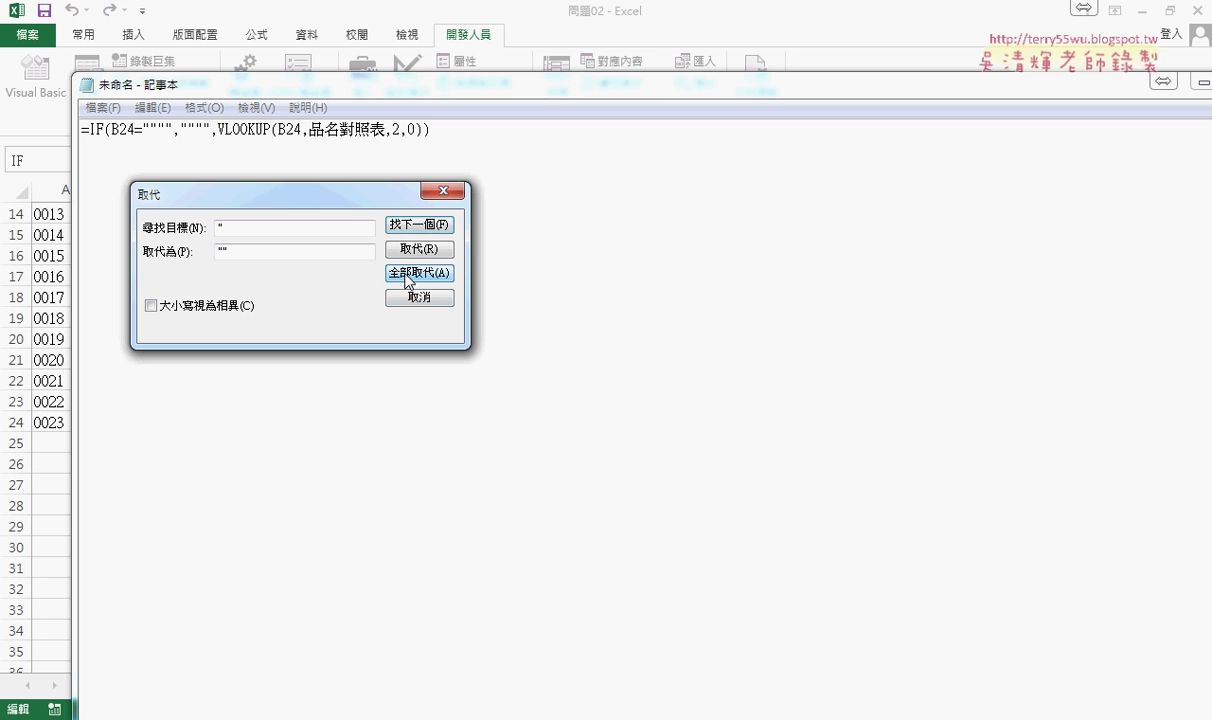
click(419, 297)
drag(430, 130, 15, 150)
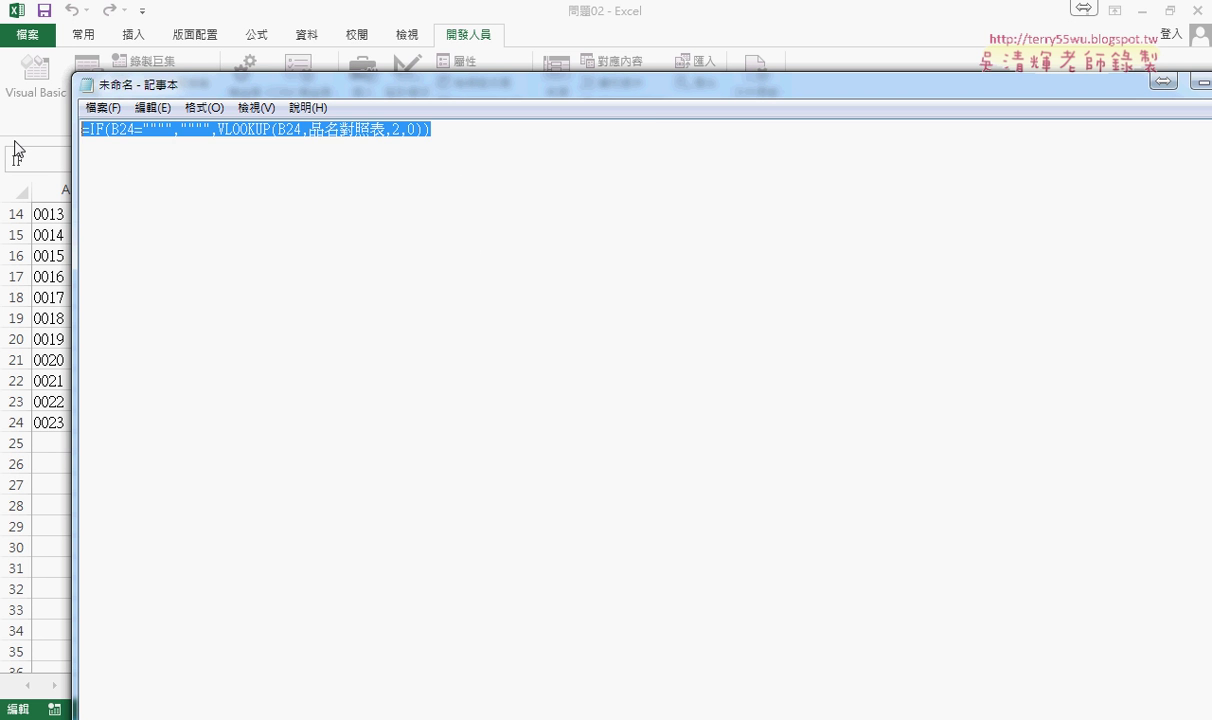
click(1203, 86)
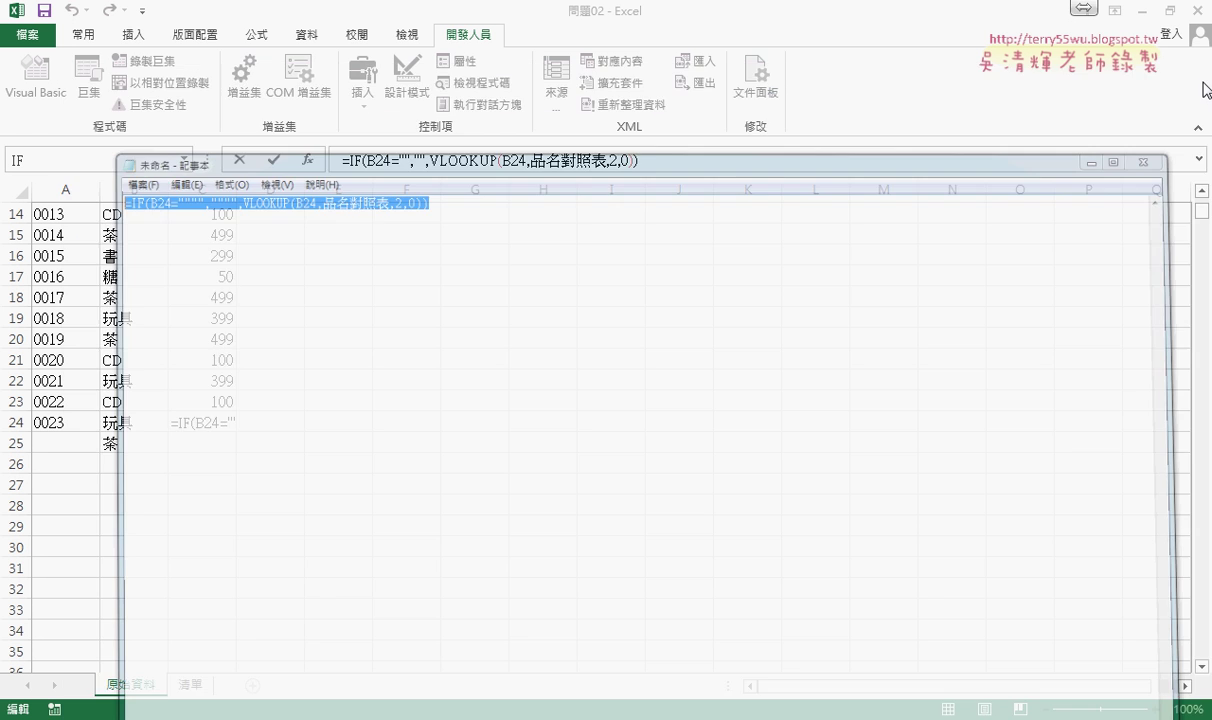
click(239, 160)
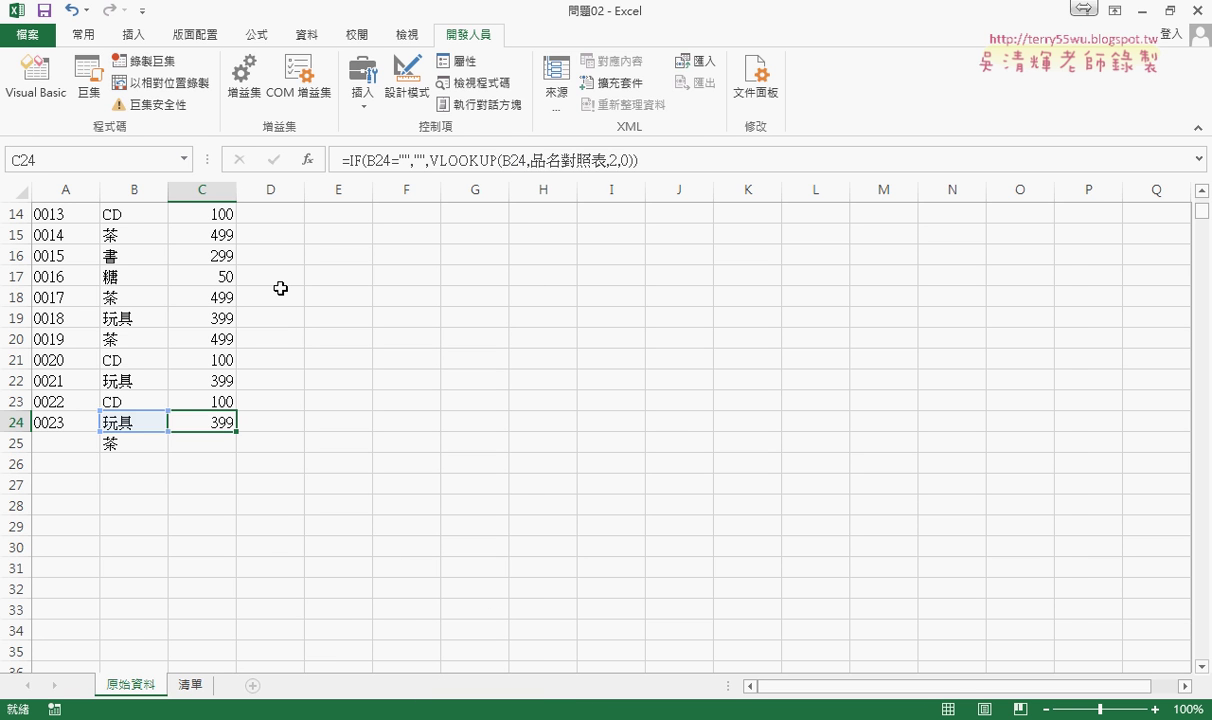
click(473, 633)
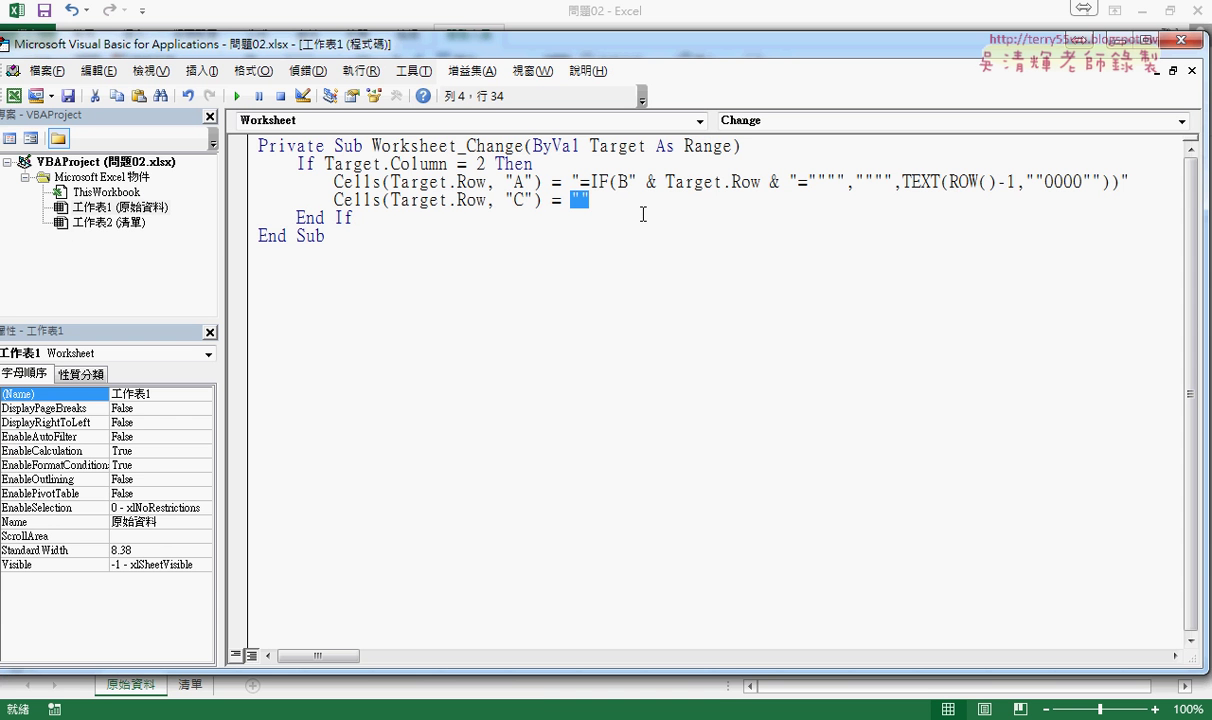
Step: Paste the escaped VLOOKUP formula into the column C line, replacing both B24 rows with " & Target.Row & "
click(580, 200)
key(ctrl+v)
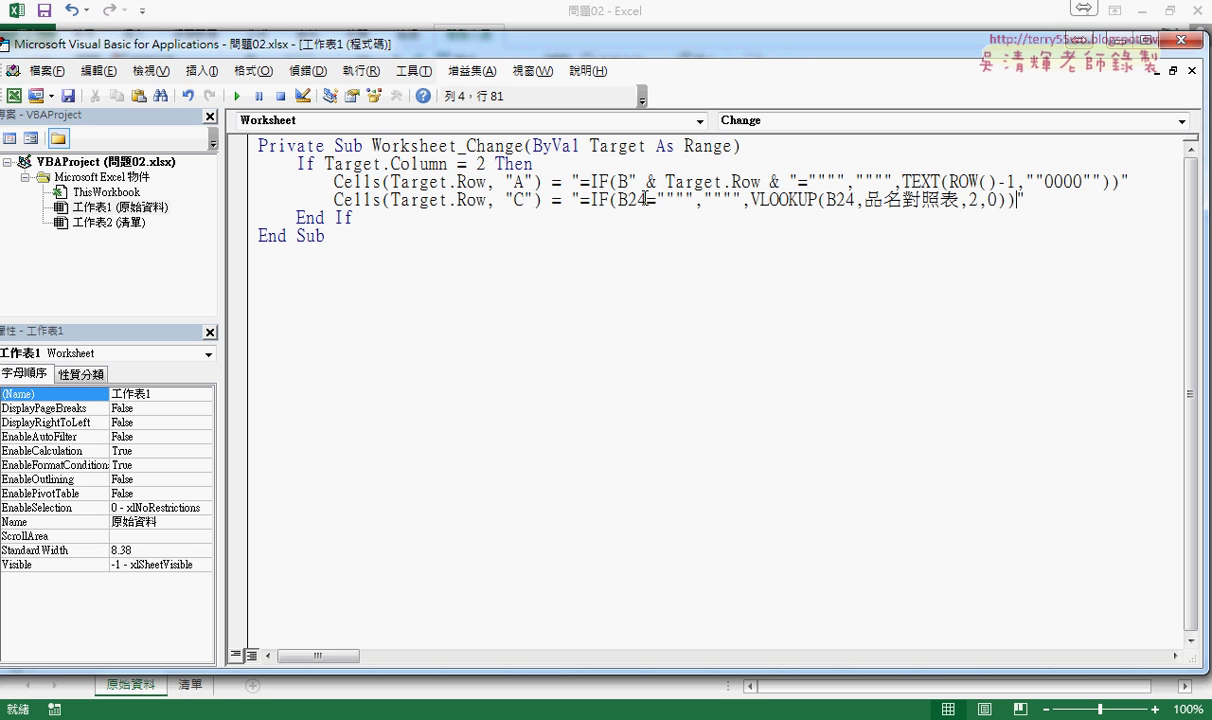
drag(645, 199, 627, 199)
drag(852, 200, 836, 200)
drag(628, 181, 796, 181)
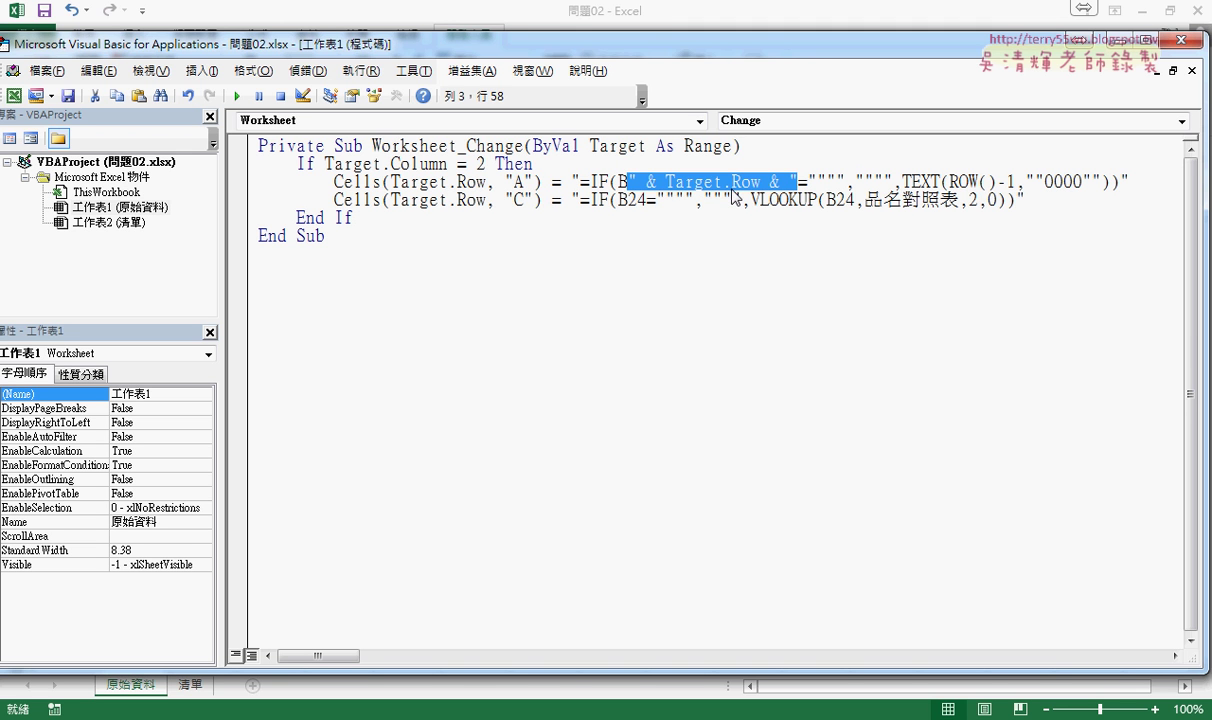
drag(646, 200, 637, 200)
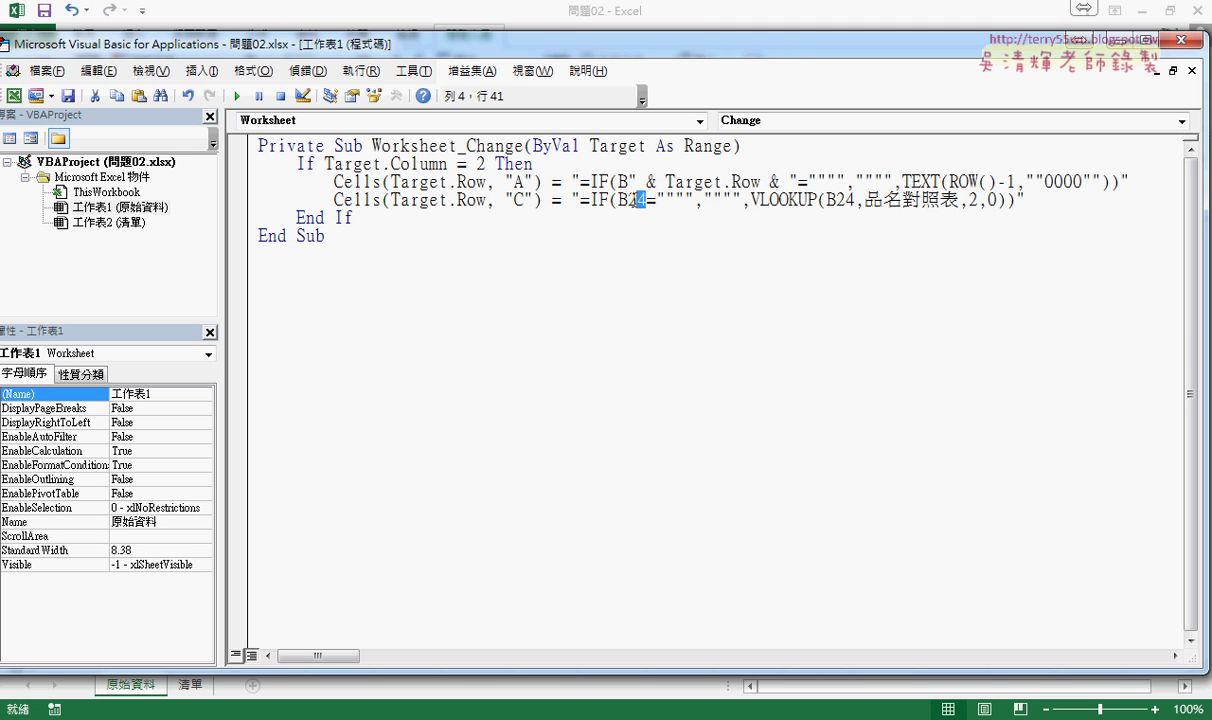
key(ctrl+v)
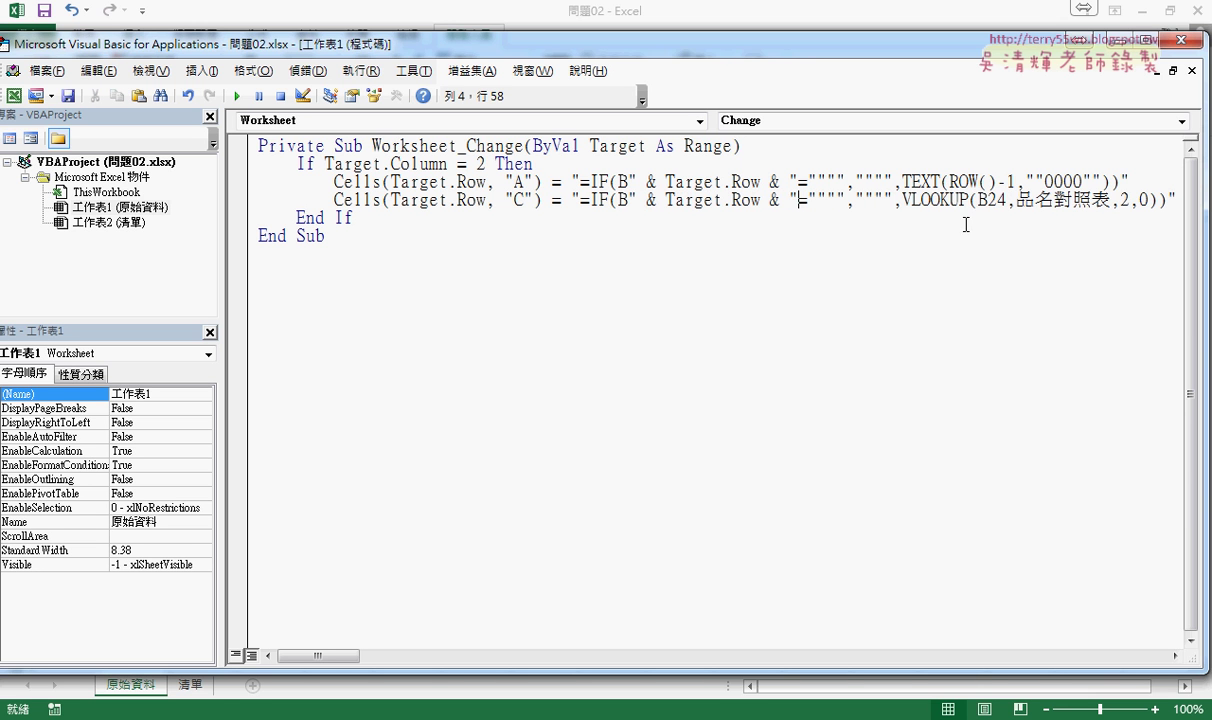
drag(1005, 200, 987, 200)
key(ctrl+v)
click(997, 531)
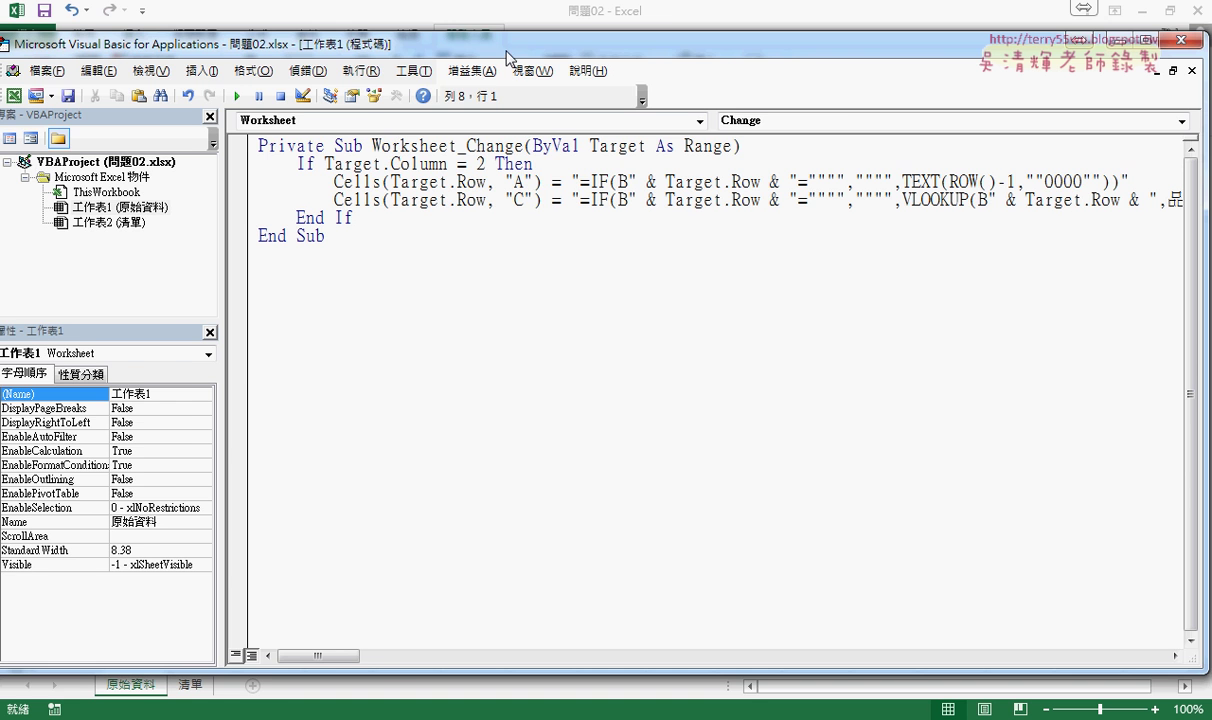
Step: Clear B25 and re-select 茶 from its product dropdown to test the macro
drag(484, 55, 948, 65)
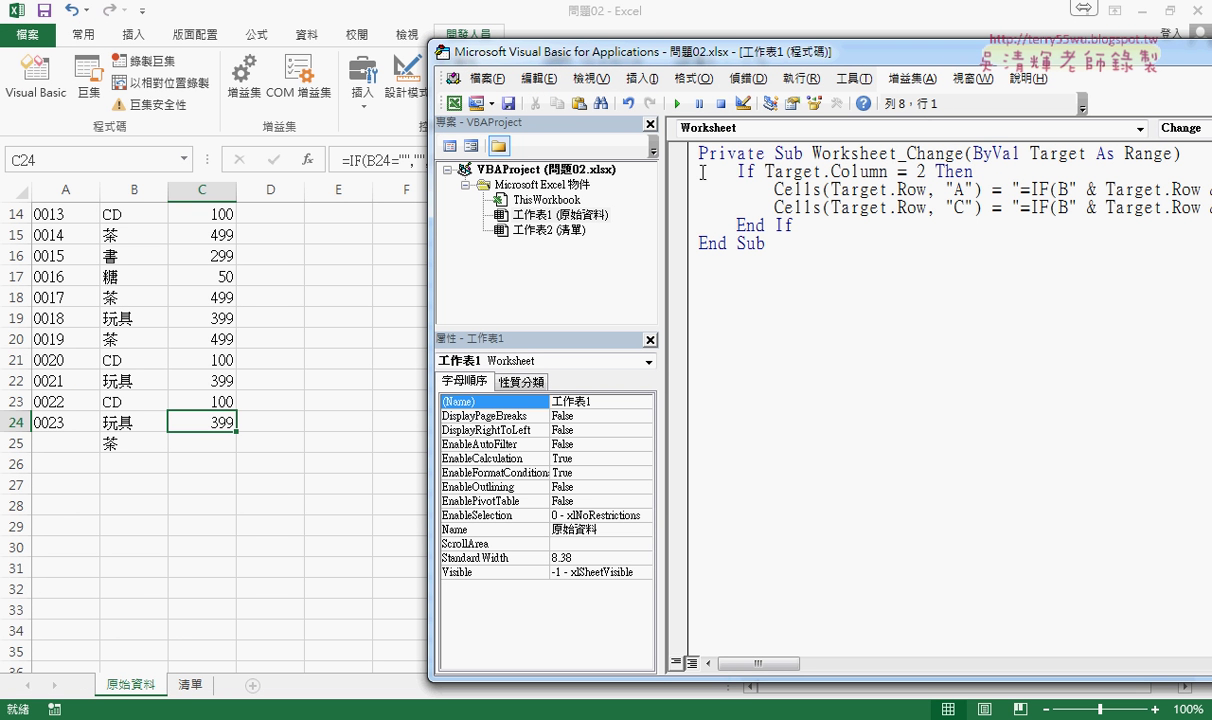
click(680, 172)
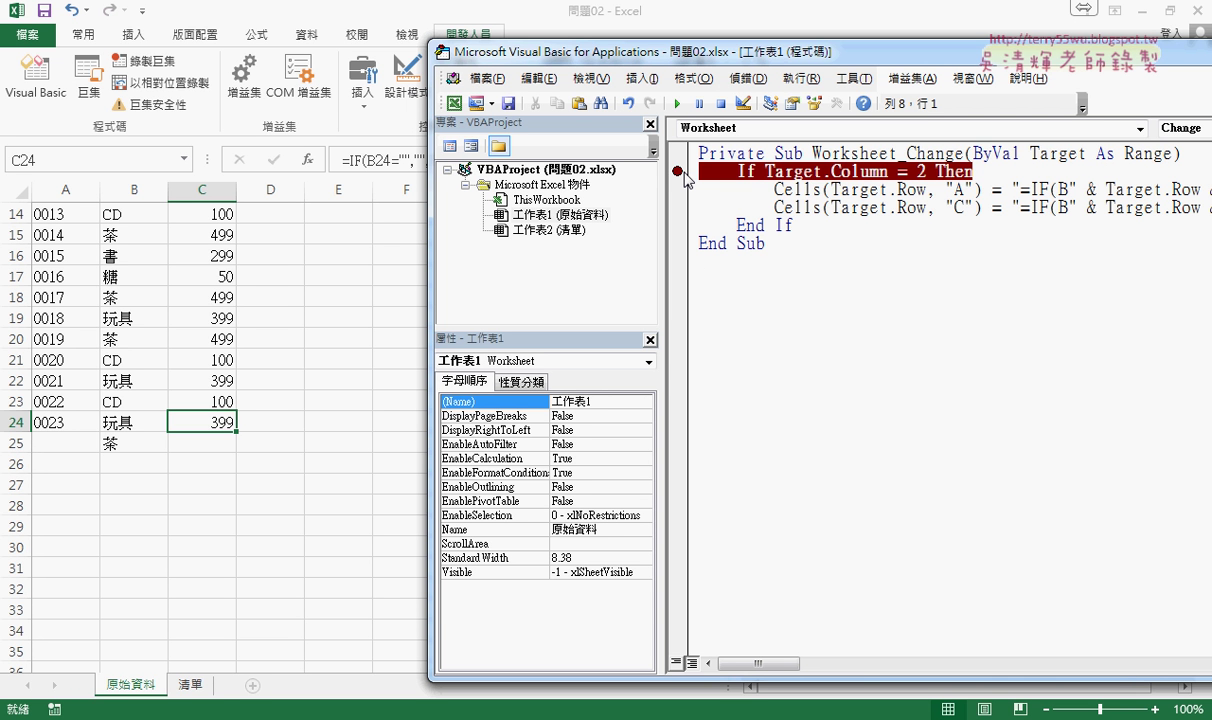
click(679, 172)
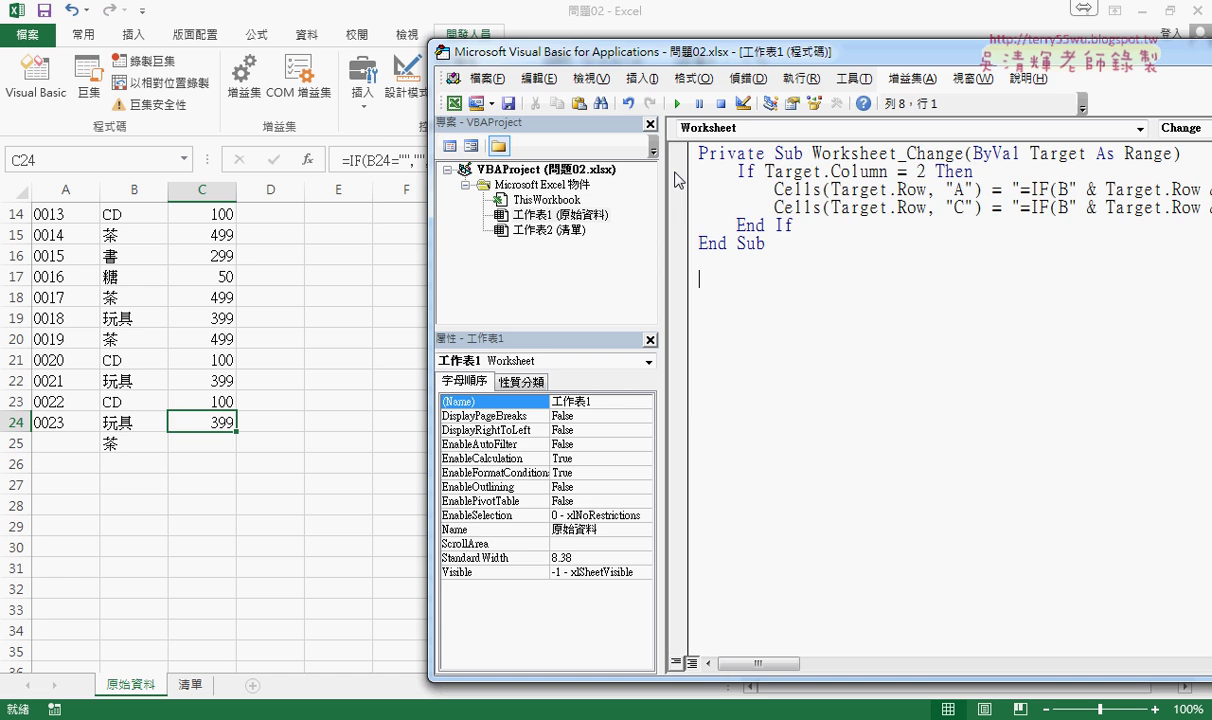
click(230, 506)
click(140, 443)
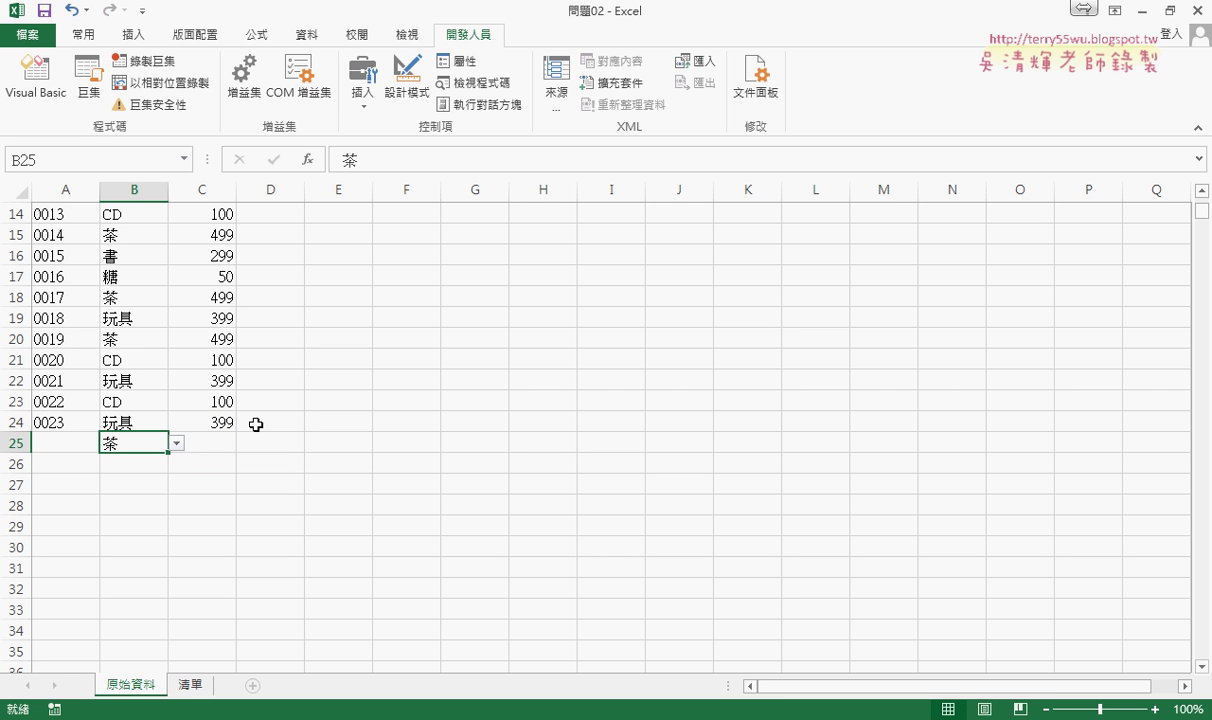
key(Delete)
click(176, 443)
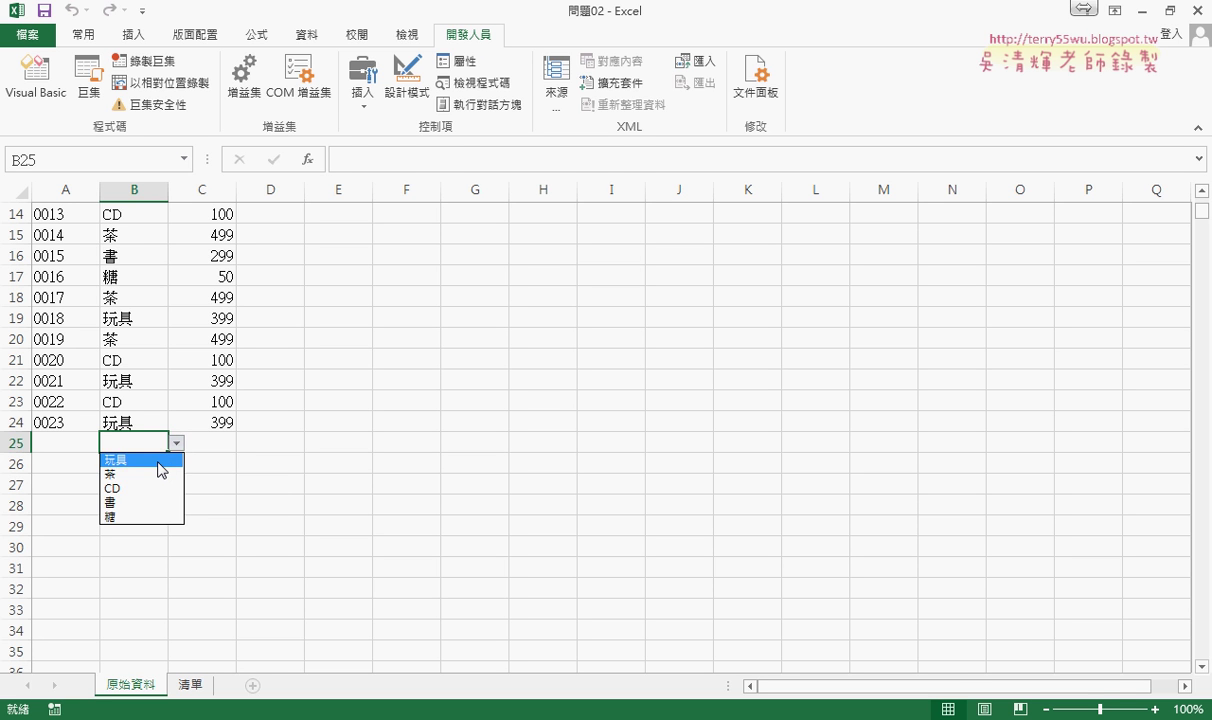
click(230, 438)
click(220, 441)
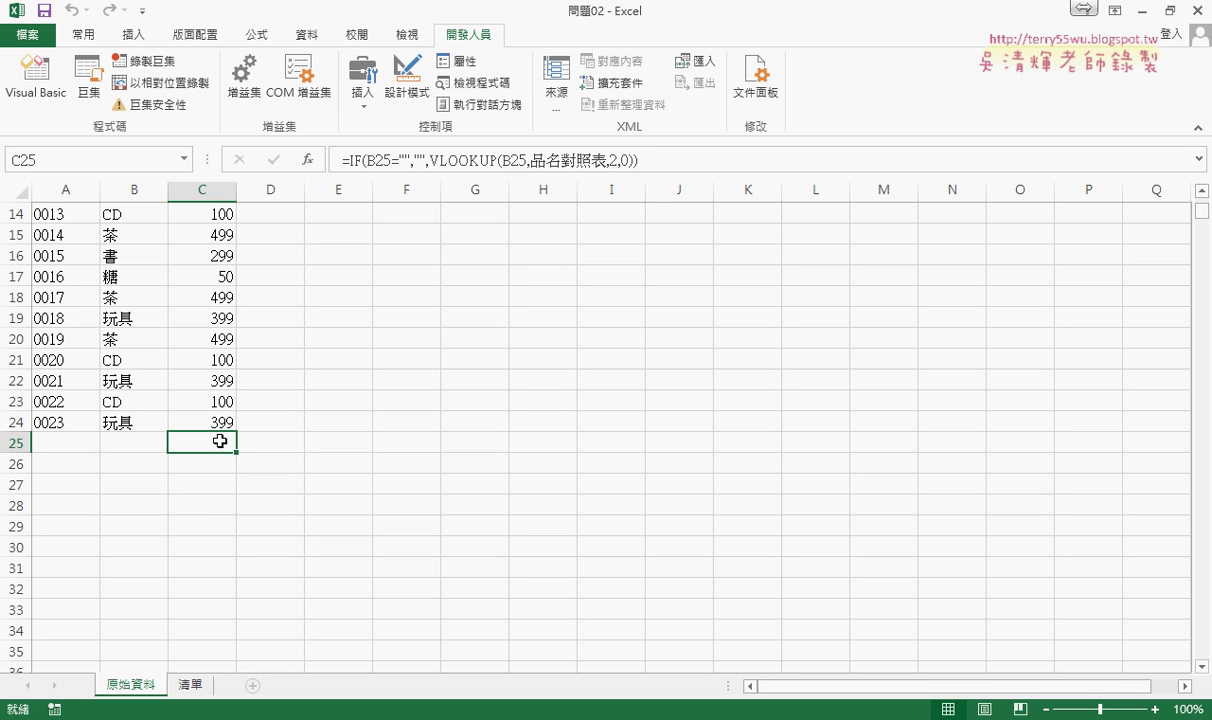
click(164, 447)
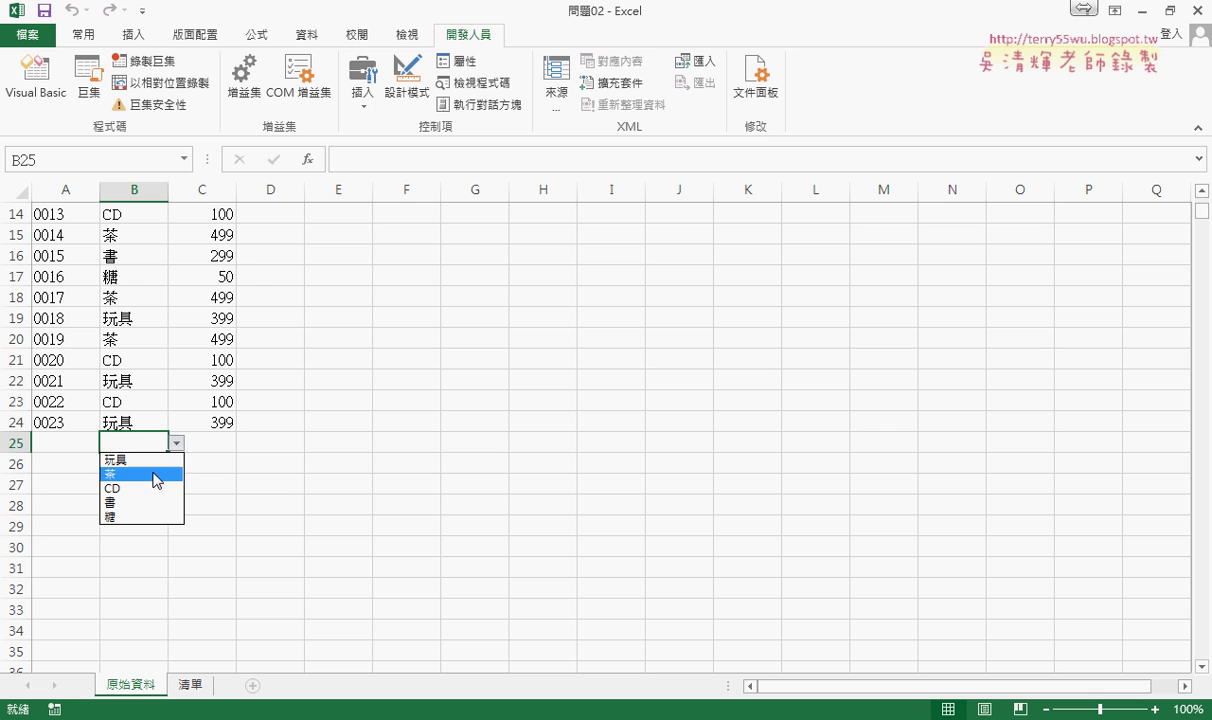
click(157, 474)
key(Return)
Step: Choose 玩具 in B26 and check that A26 and C26 filled 0025 and 399
click(177, 464)
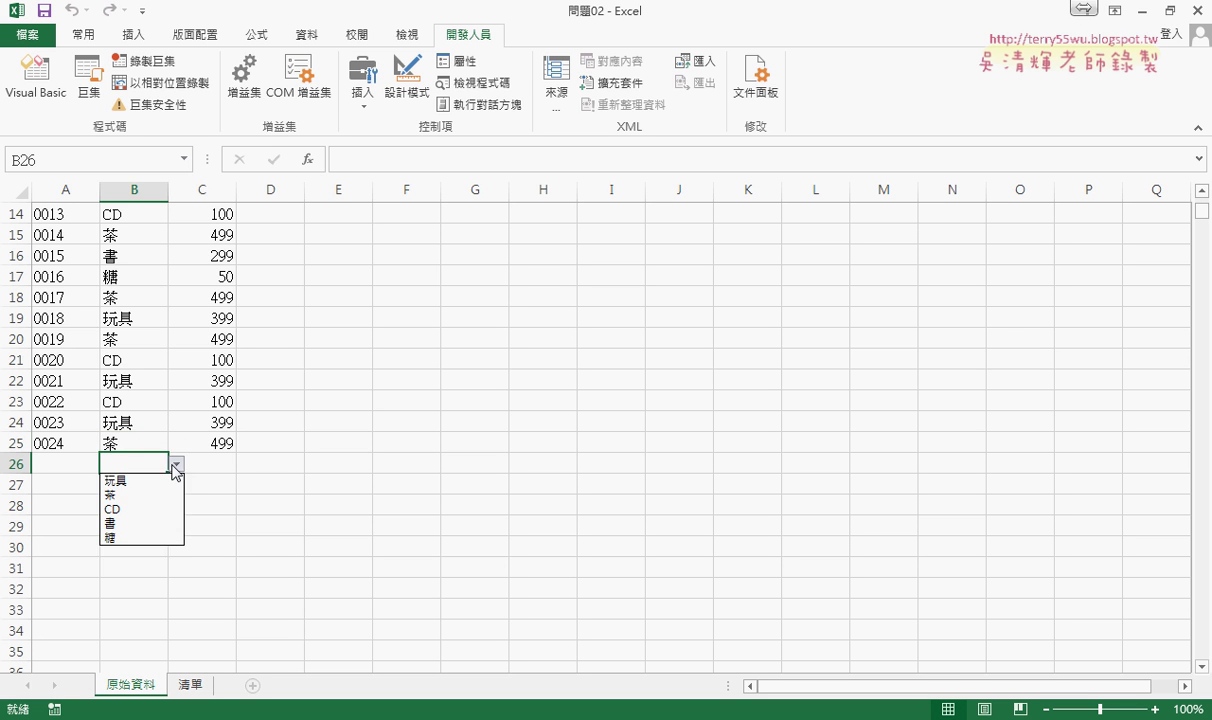
click(213, 440)
click(222, 465)
click(133, 465)
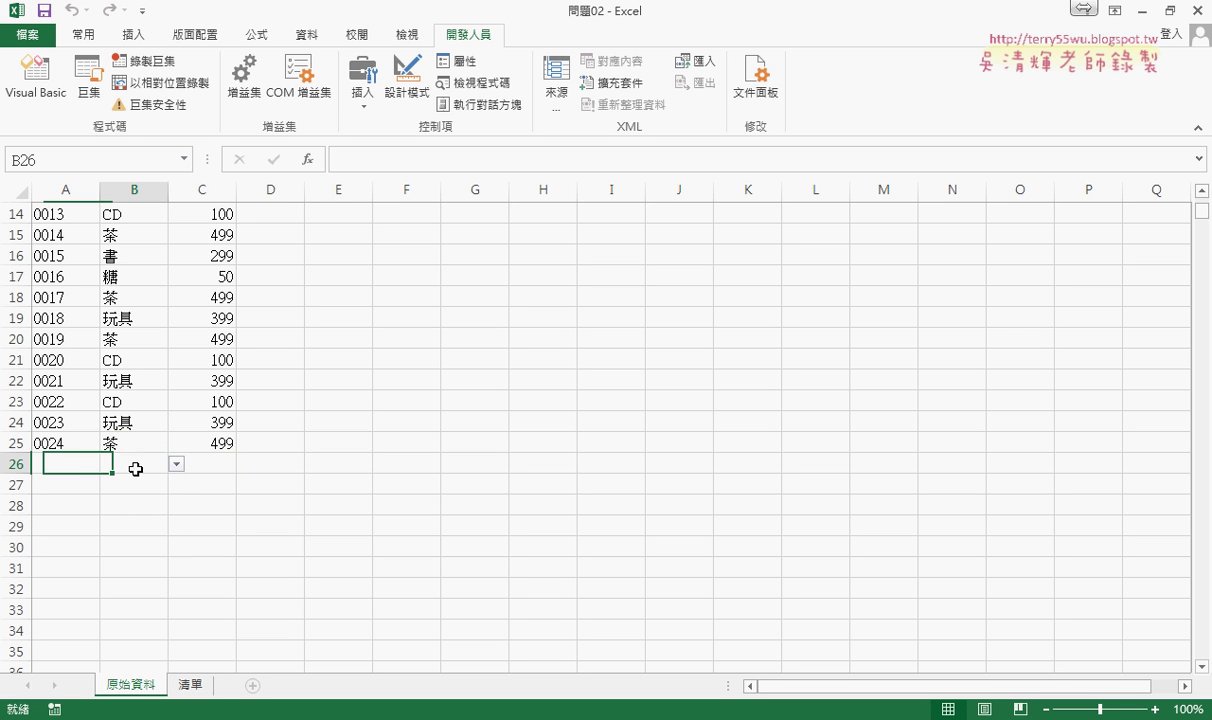
click(175, 465)
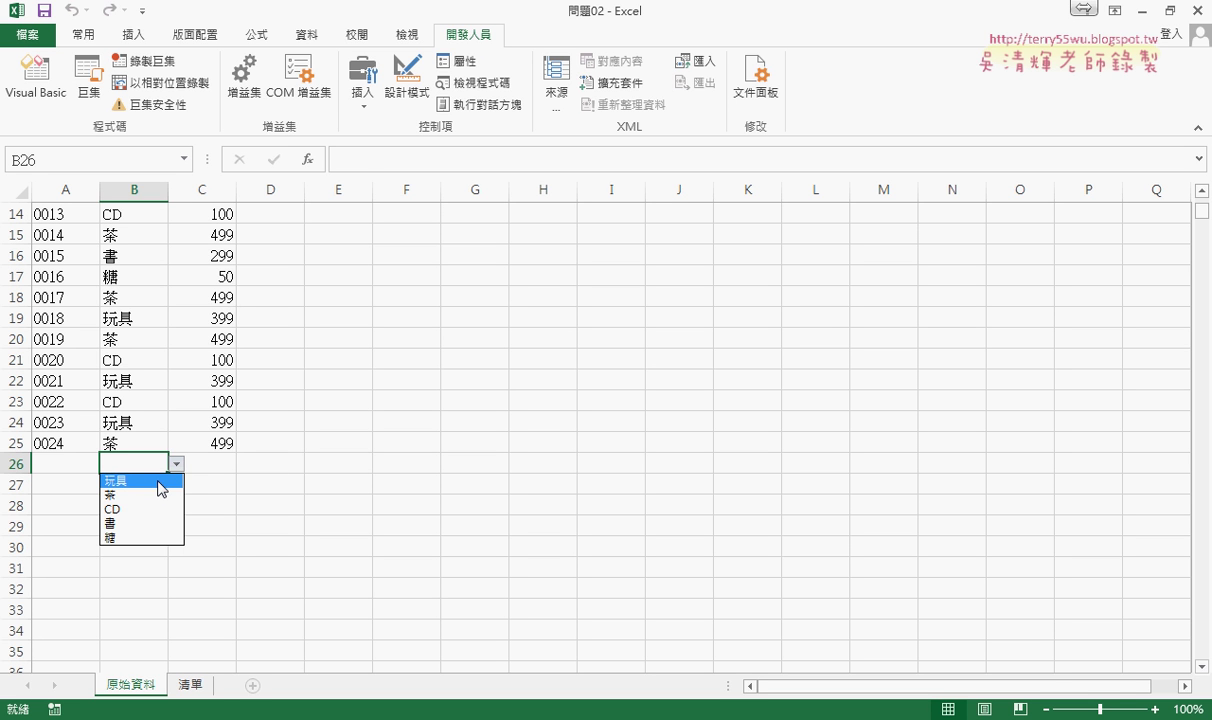
click(157, 482)
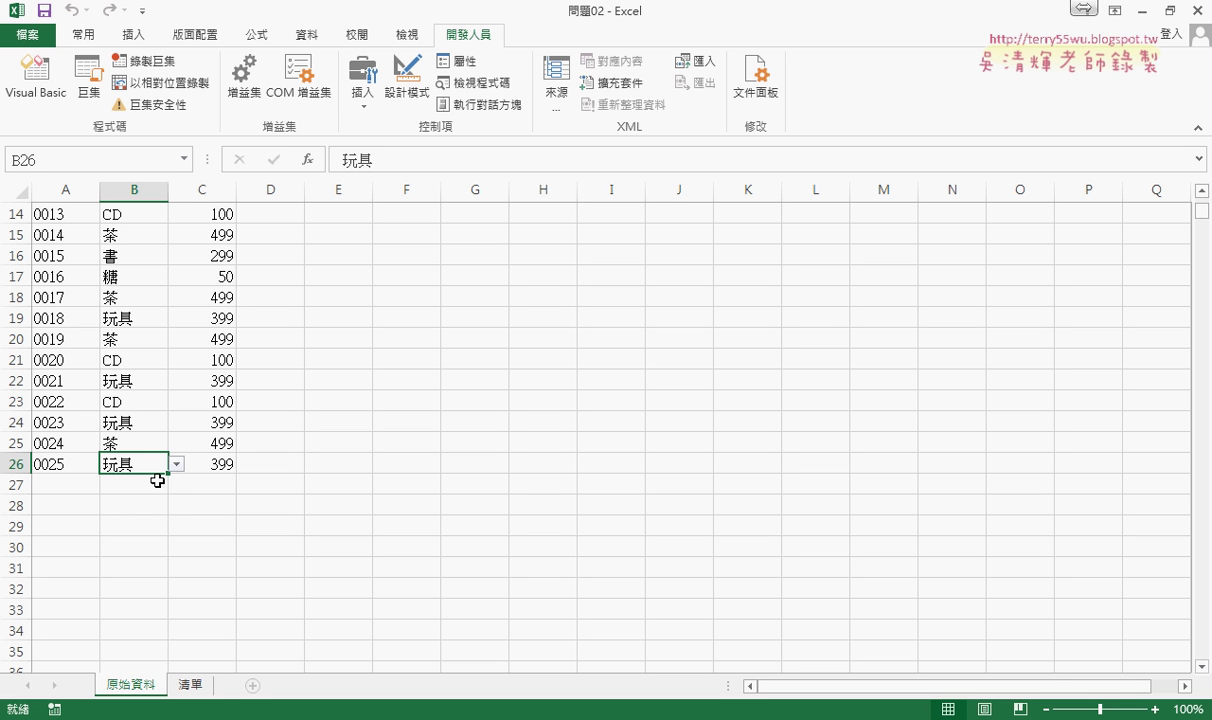
click(215, 465)
click(82, 468)
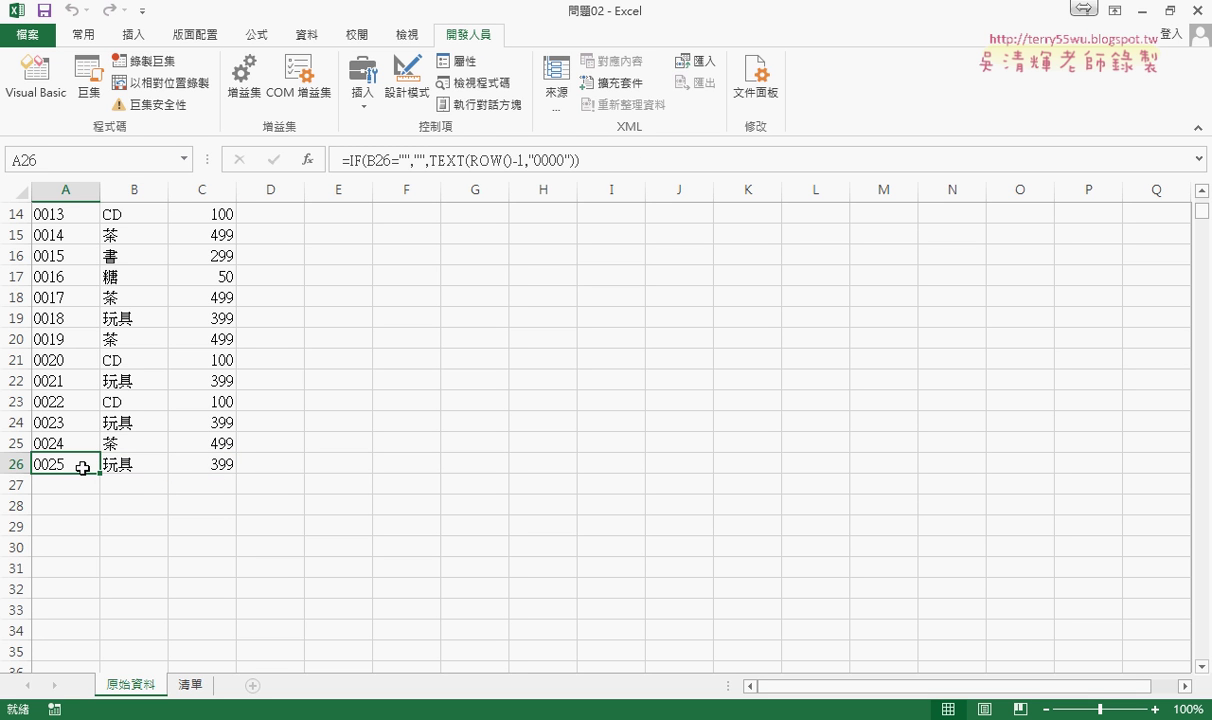
Step: Choose CD from B27's dropdown, which fills 0026 and price 100
click(205, 485)
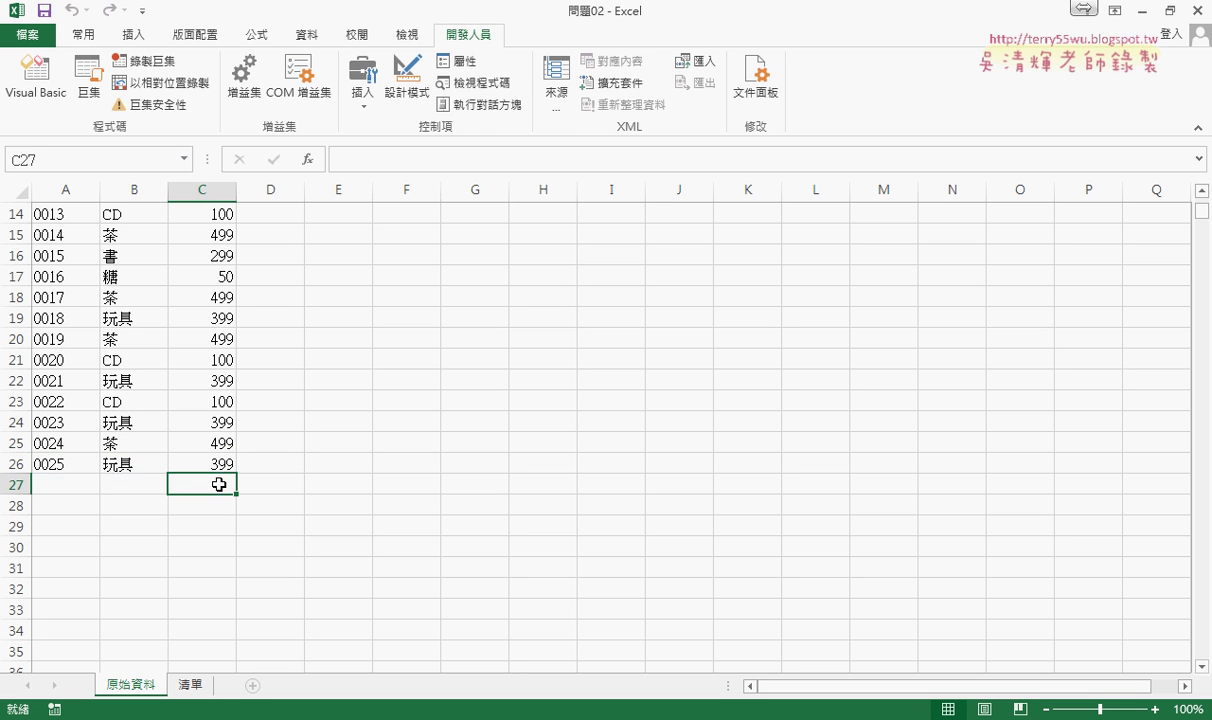
click(76, 490)
click(135, 487)
click(176, 485)
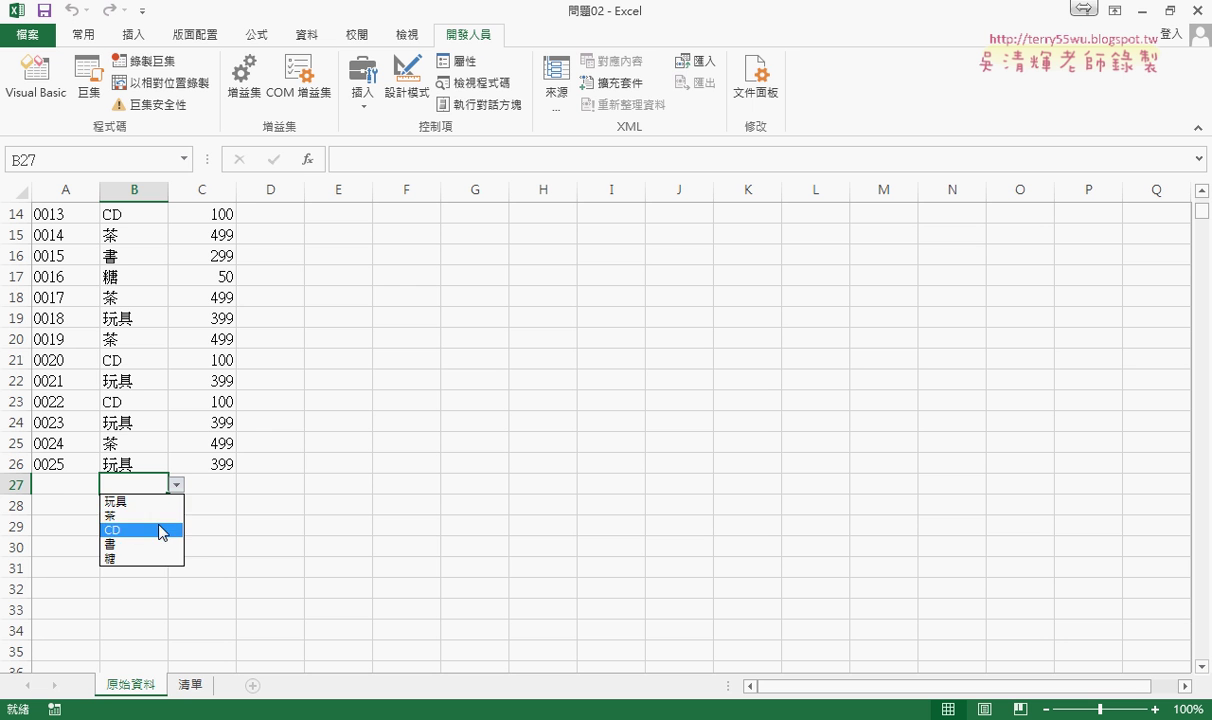
click(161, 530)
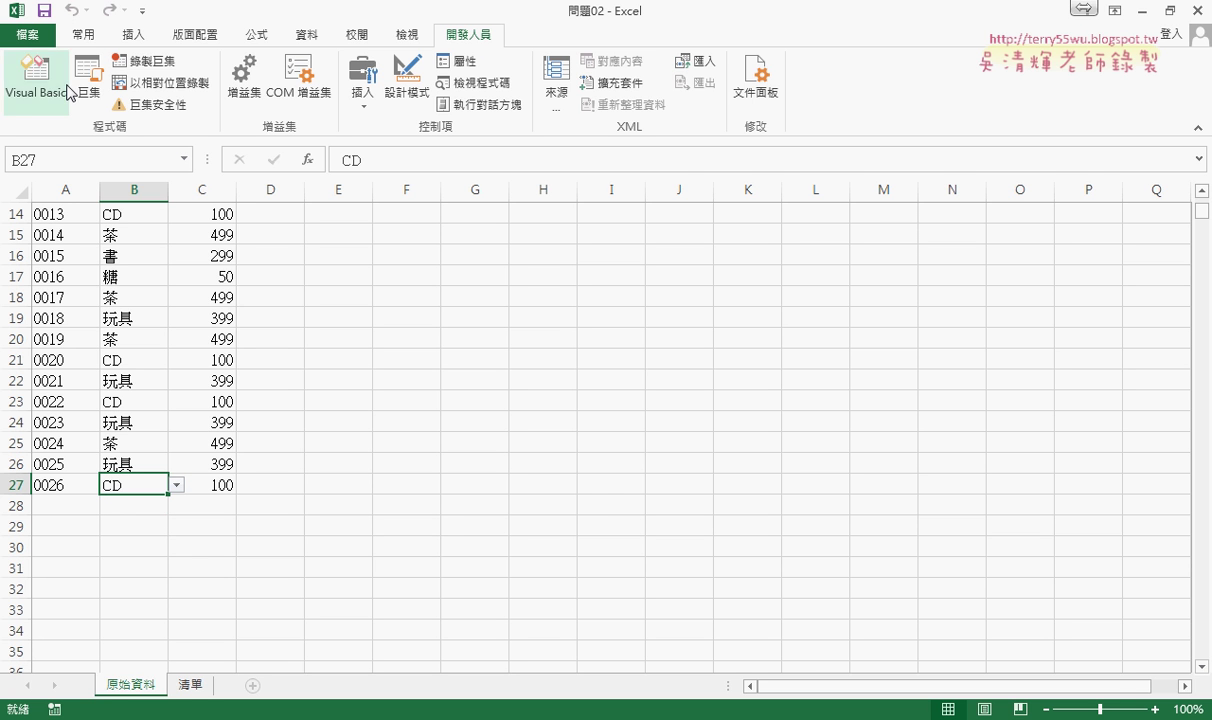
Step: Breakpoint the If Target.Column = 2 Then line, then pick 茶 in B28 to trigger it
click(36, 80)
click(677, 171)
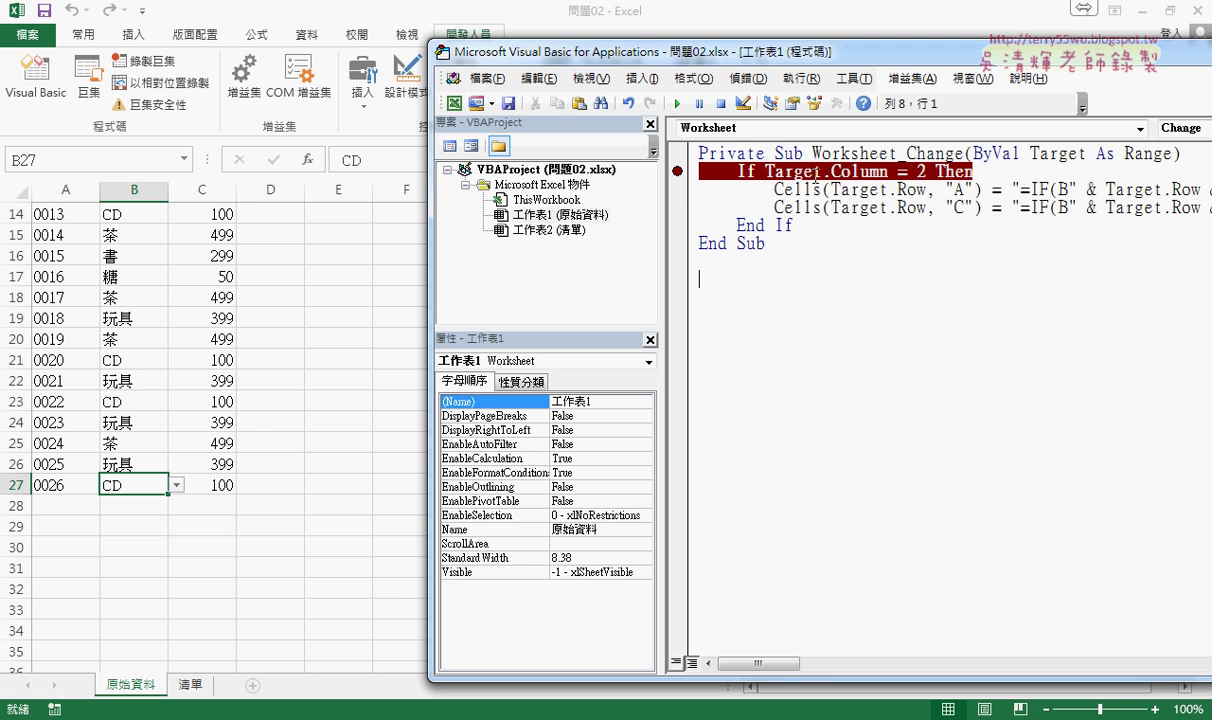
click(150, 505)
click(176, 506)
click(162, 537)
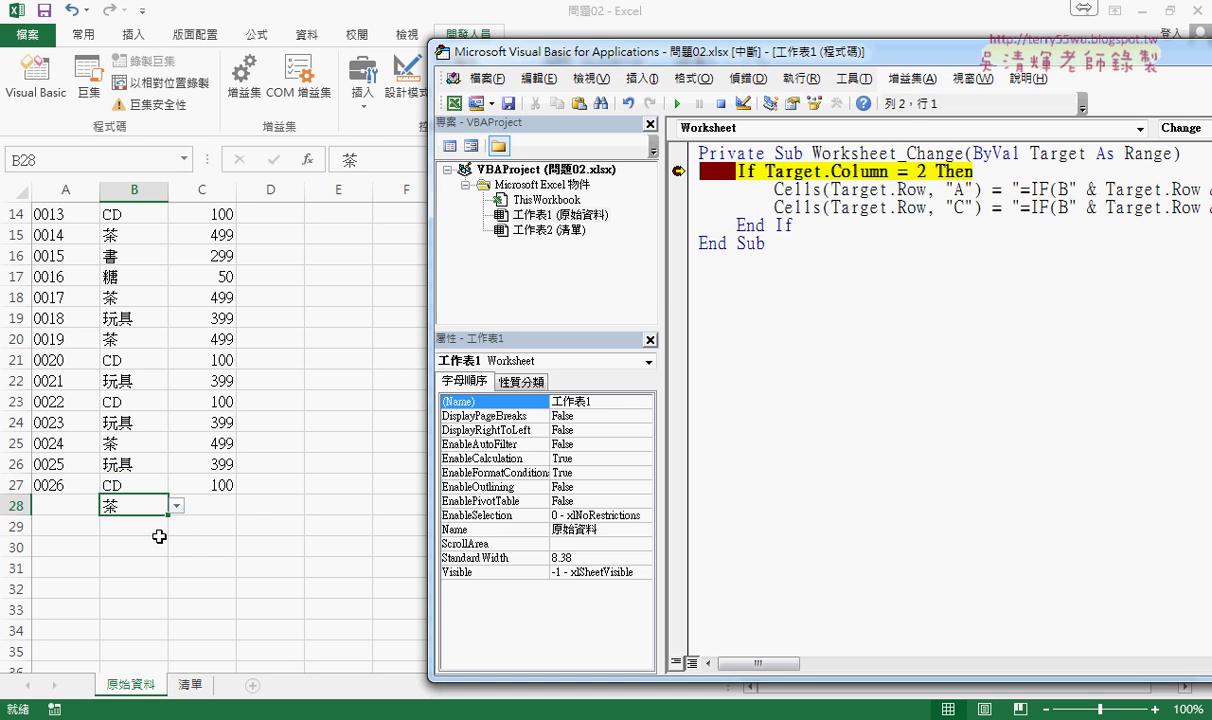
mouse_move(770, 178)
drag(600, 210, 613, 224)
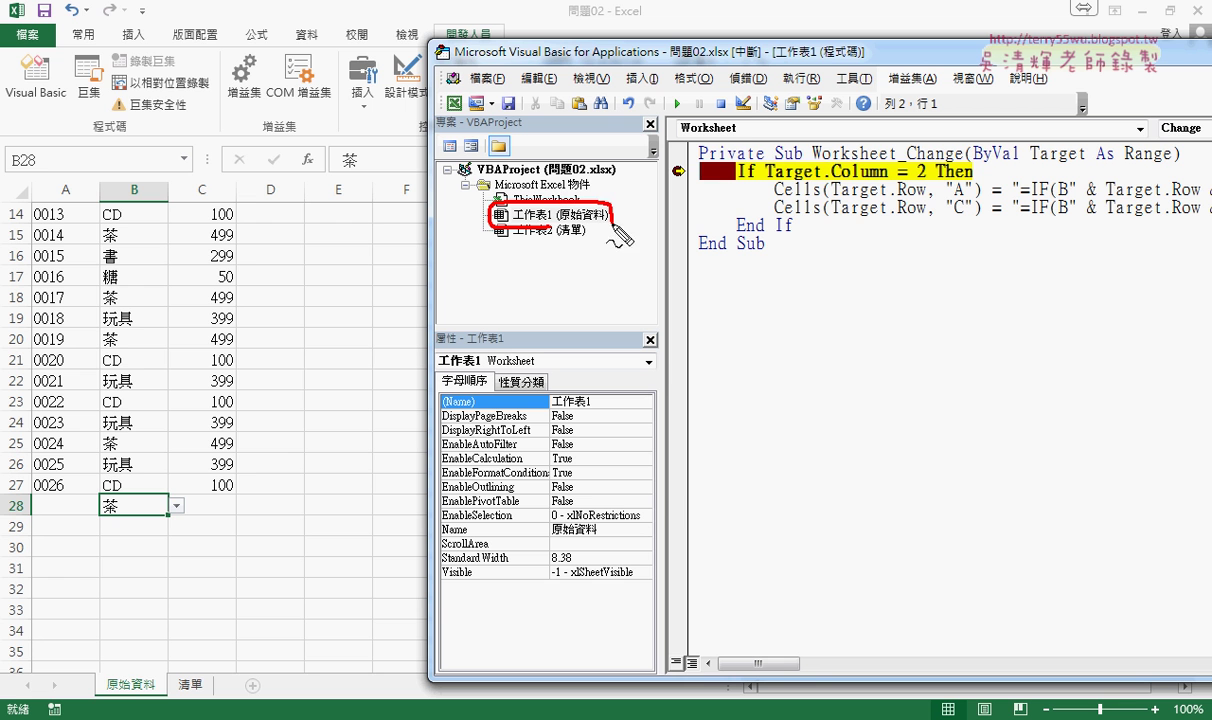
drag(740, 138, 705, 147)
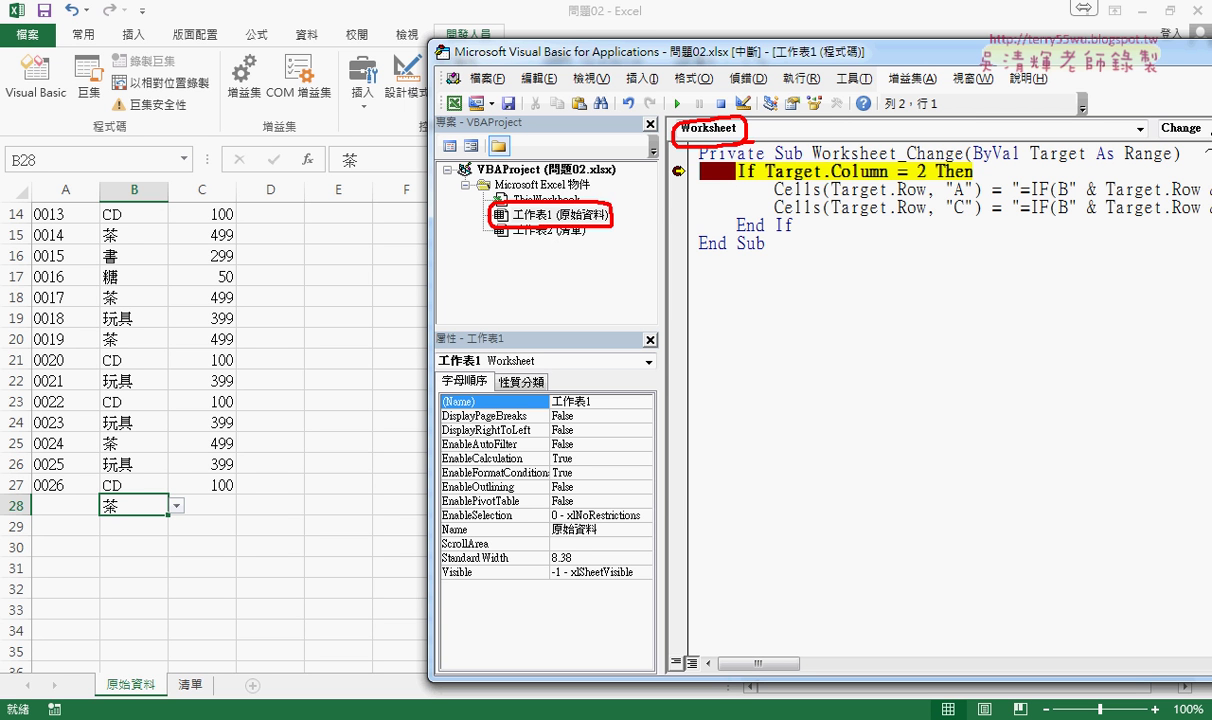
drag(1200, 120, 1192, 156)
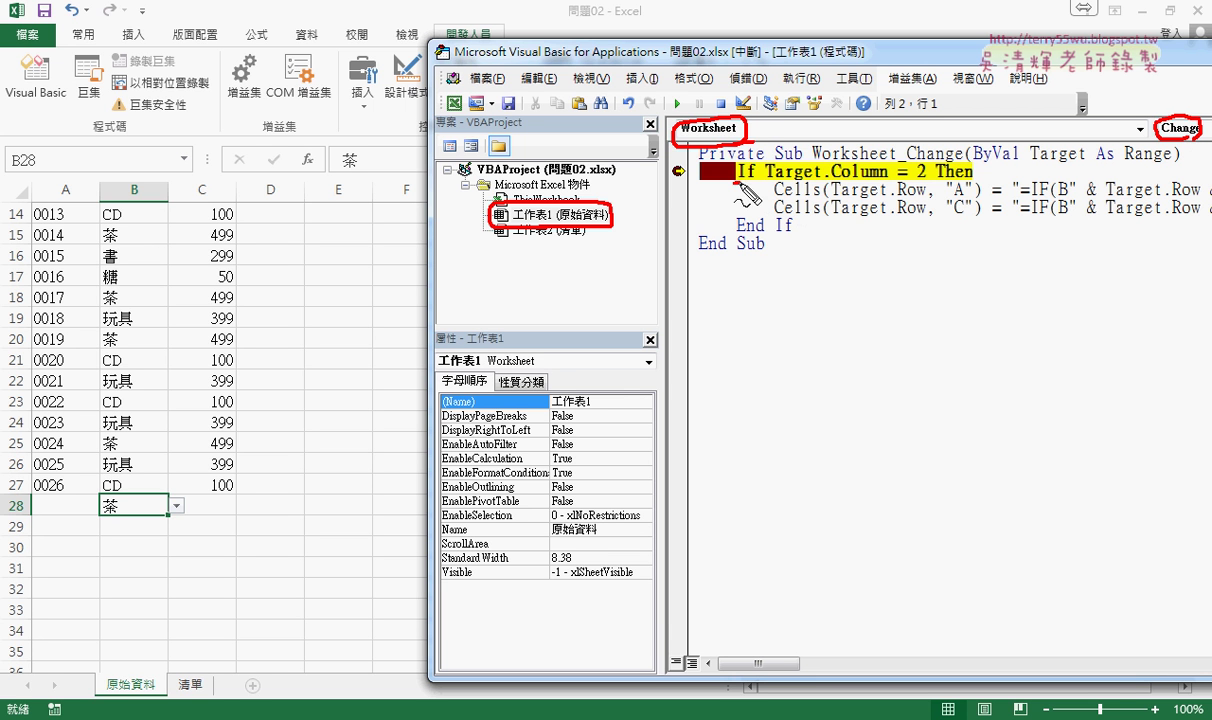
key(Escape)
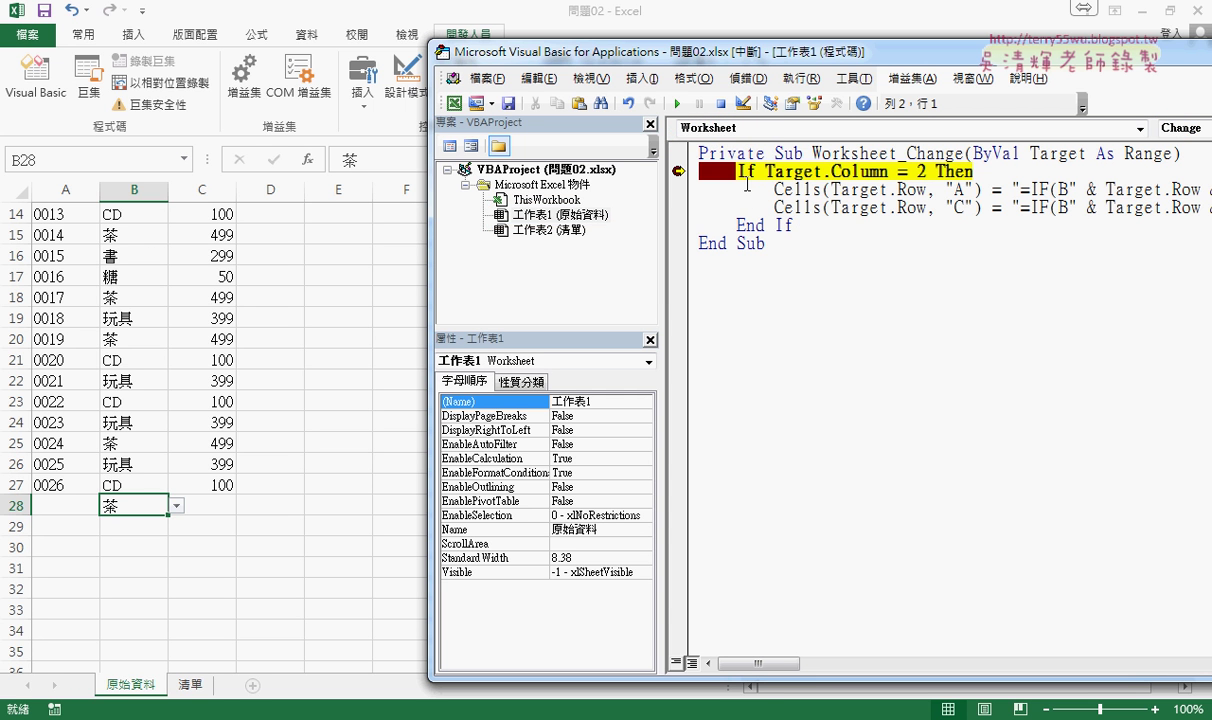
Step: Inspect Target while paused and step through the macro with F8 so A28 gets 0027
click(842, 208)
mouse_move(807, 175)
click(871, 254)
key(F8)
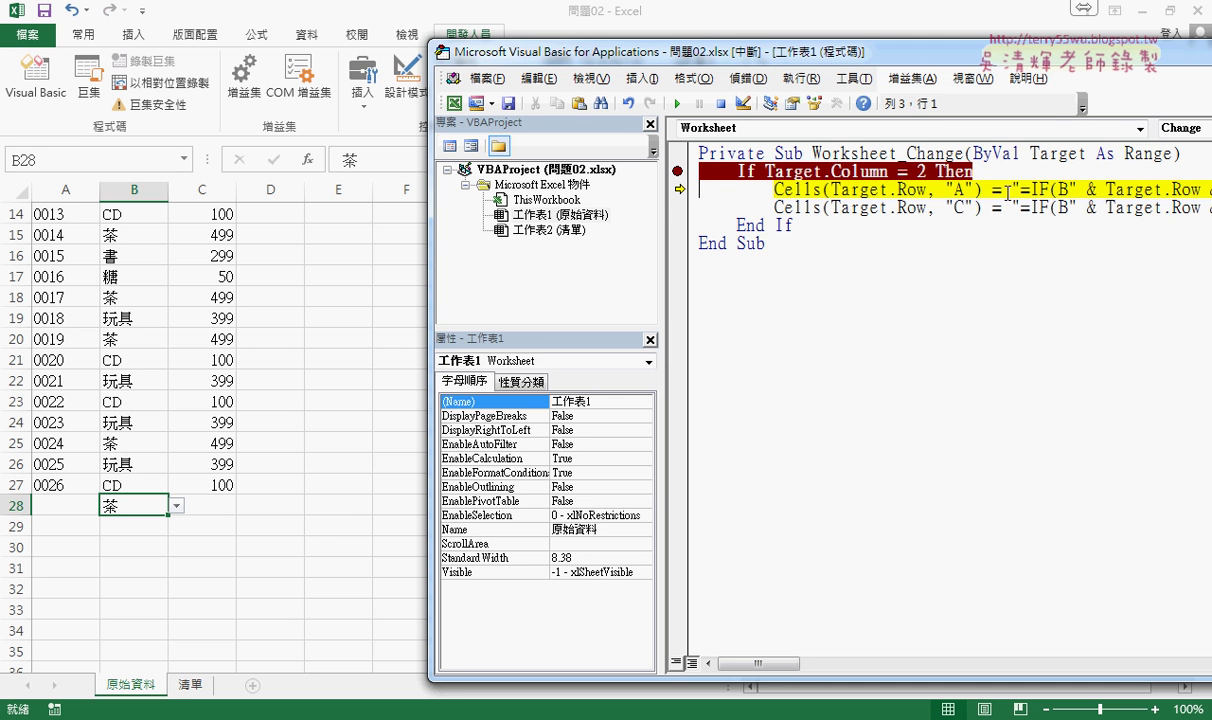
drag(947, 51, 712, 44)
mouse_move(630, 186)
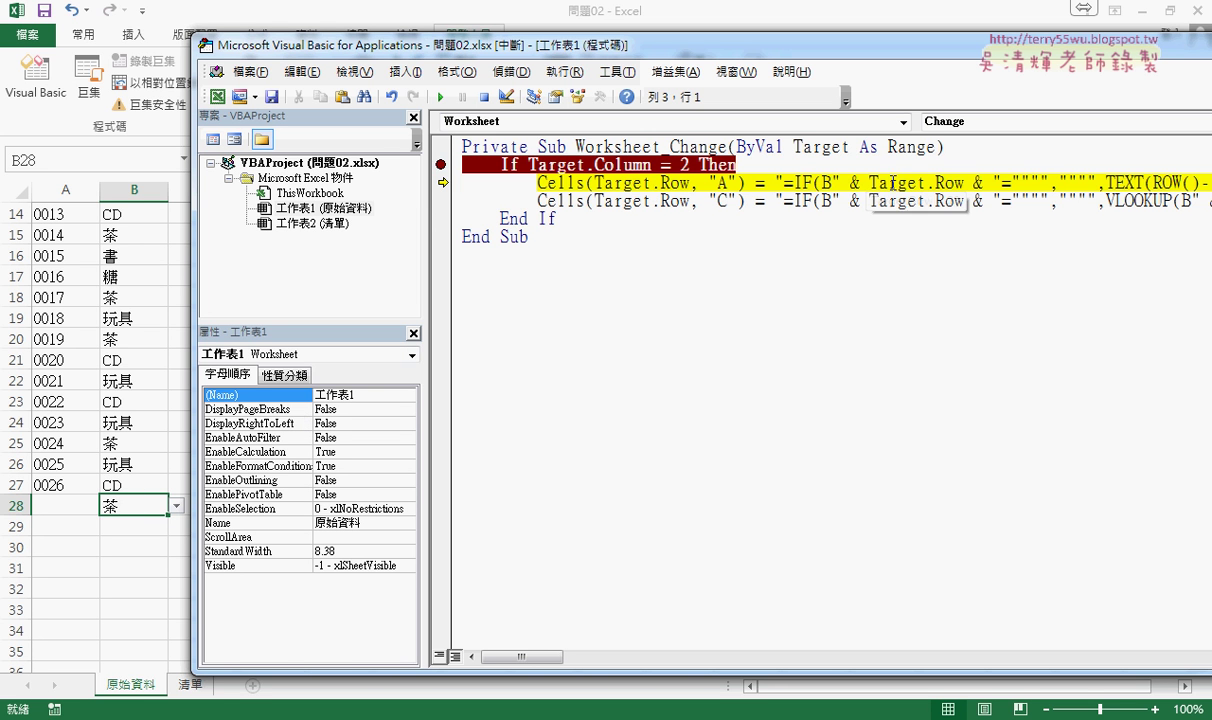
mouse_move(902, 186)
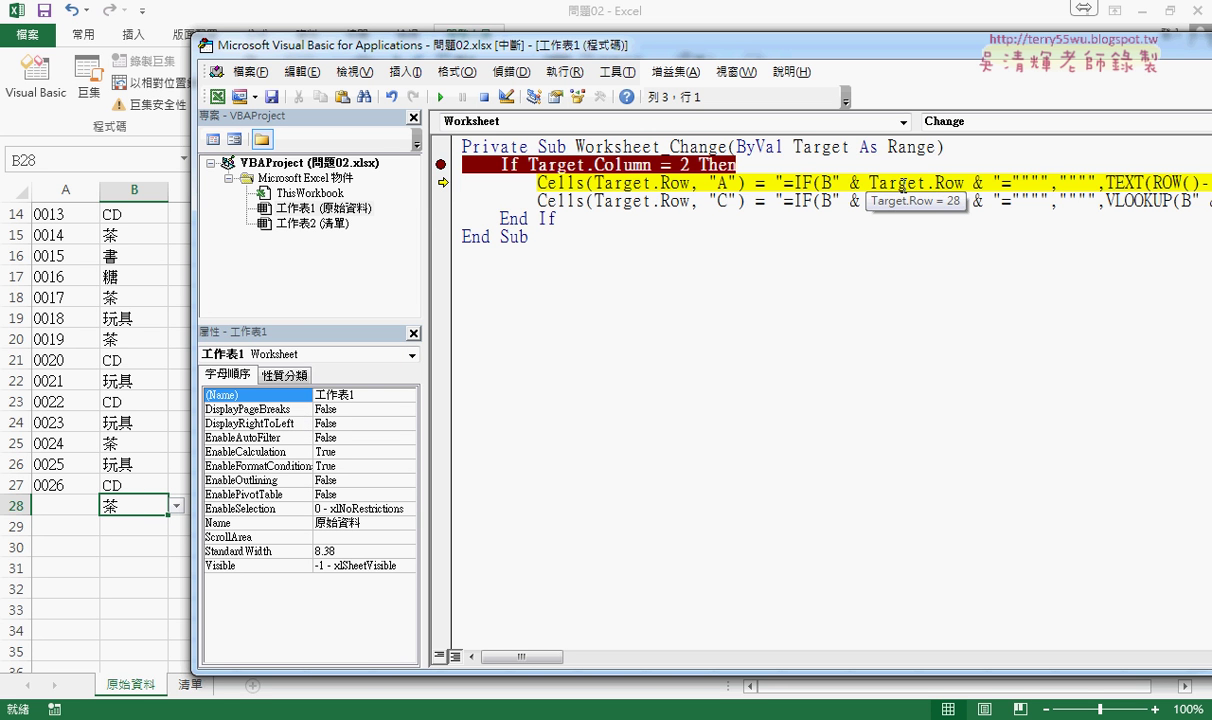
key(F8)
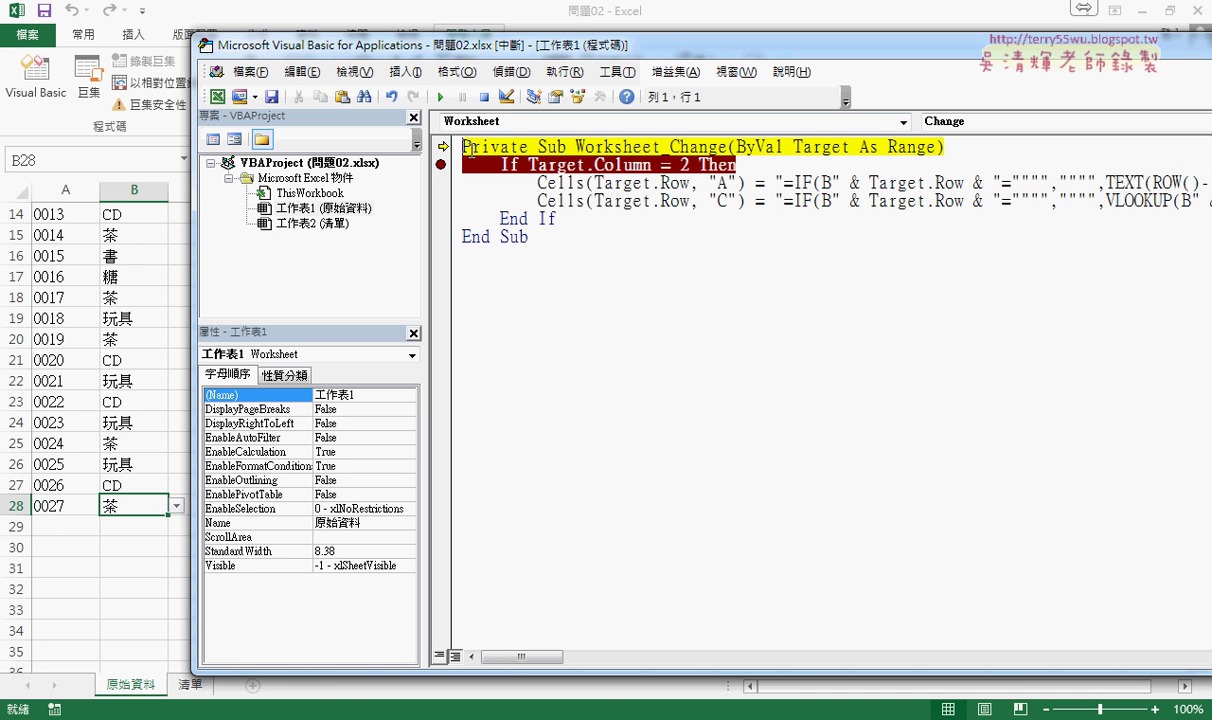
Step: Clear the If-line breakpoint and resume the macro so row 28's price 499 fills in
click(440, 164)
drag(508, 32, 641, 41)
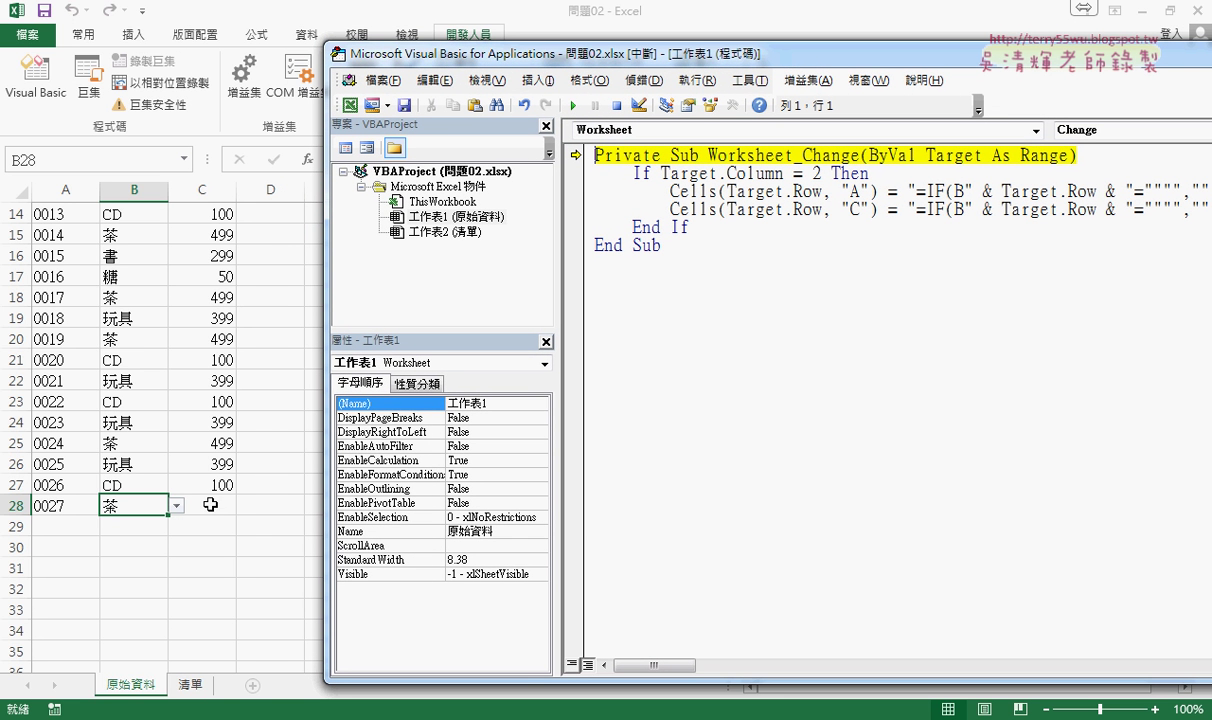
click(577, 108)
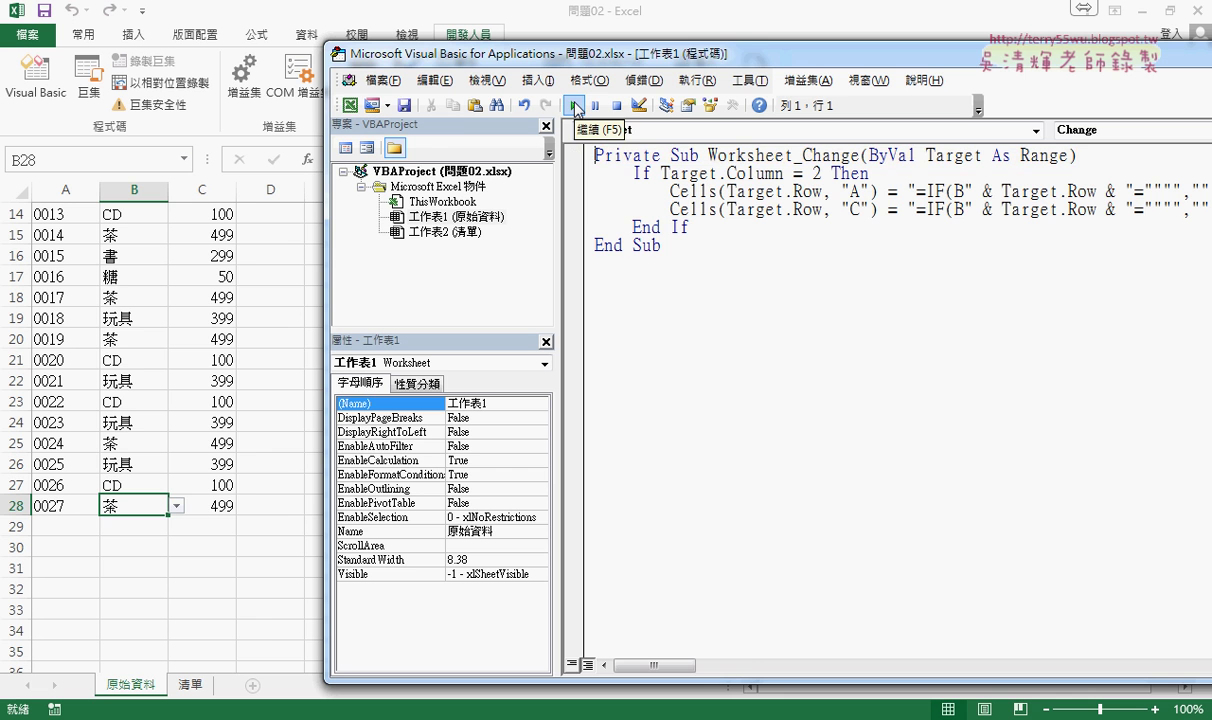
Step: Enter a quantity of 50 in D12 for item 0011, then select its subtotal cell E12
click(279, 509)
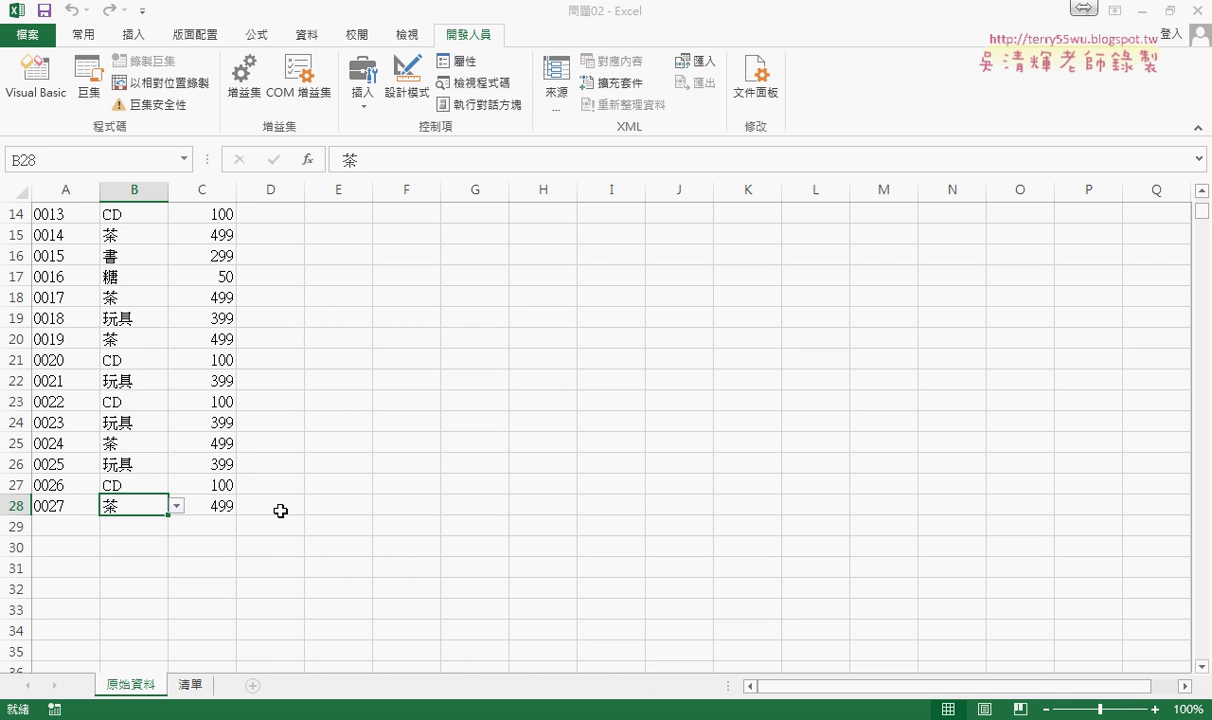
scroll(357, 522, up, 1)
scroll(357, 522, up, 1)
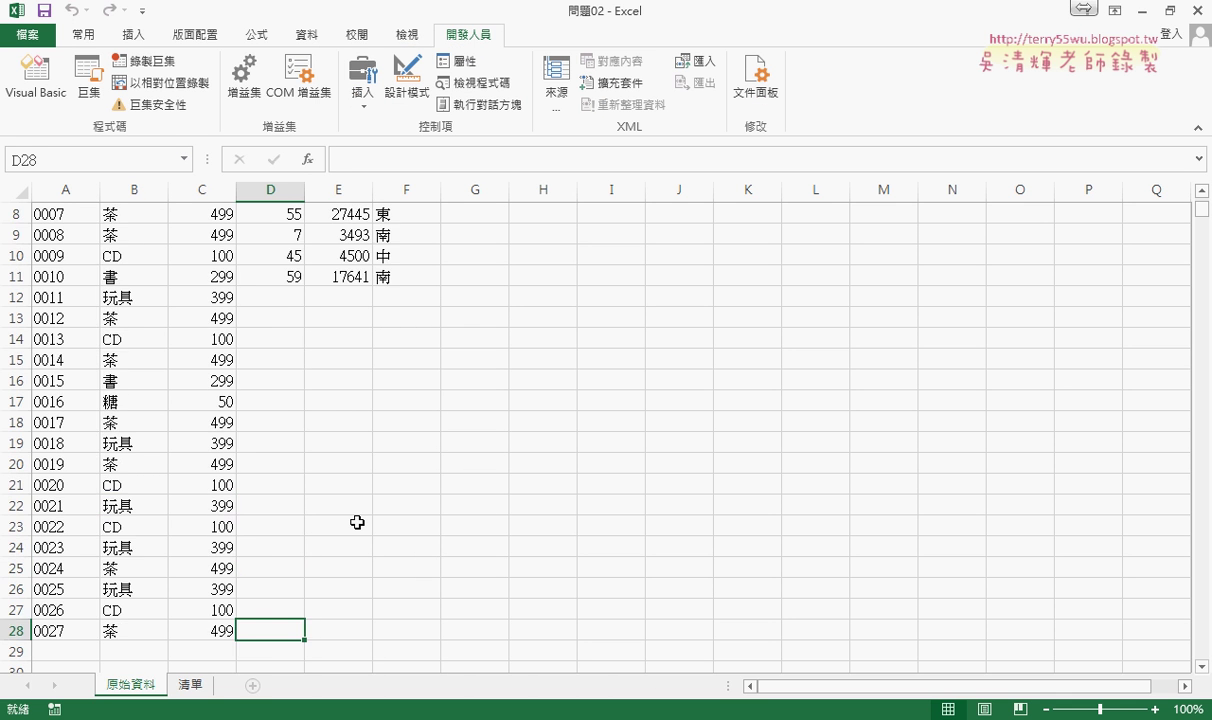
scroll(357, 522, up, 3)
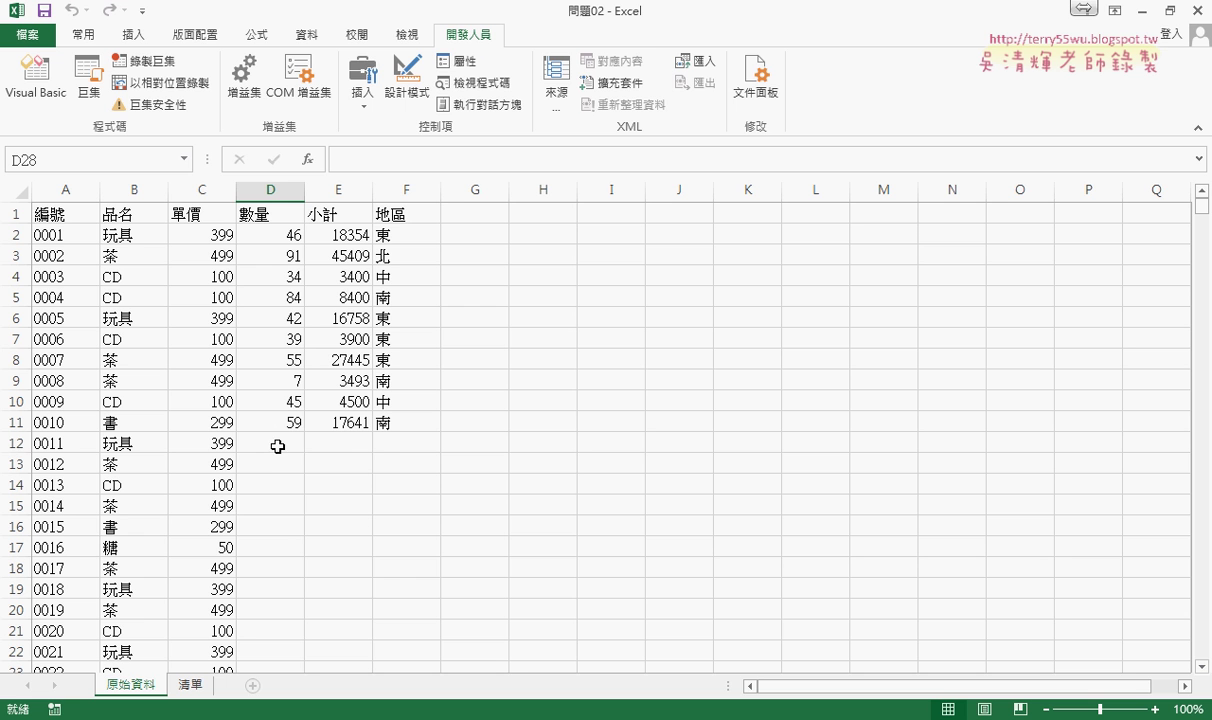
click(270, 445)
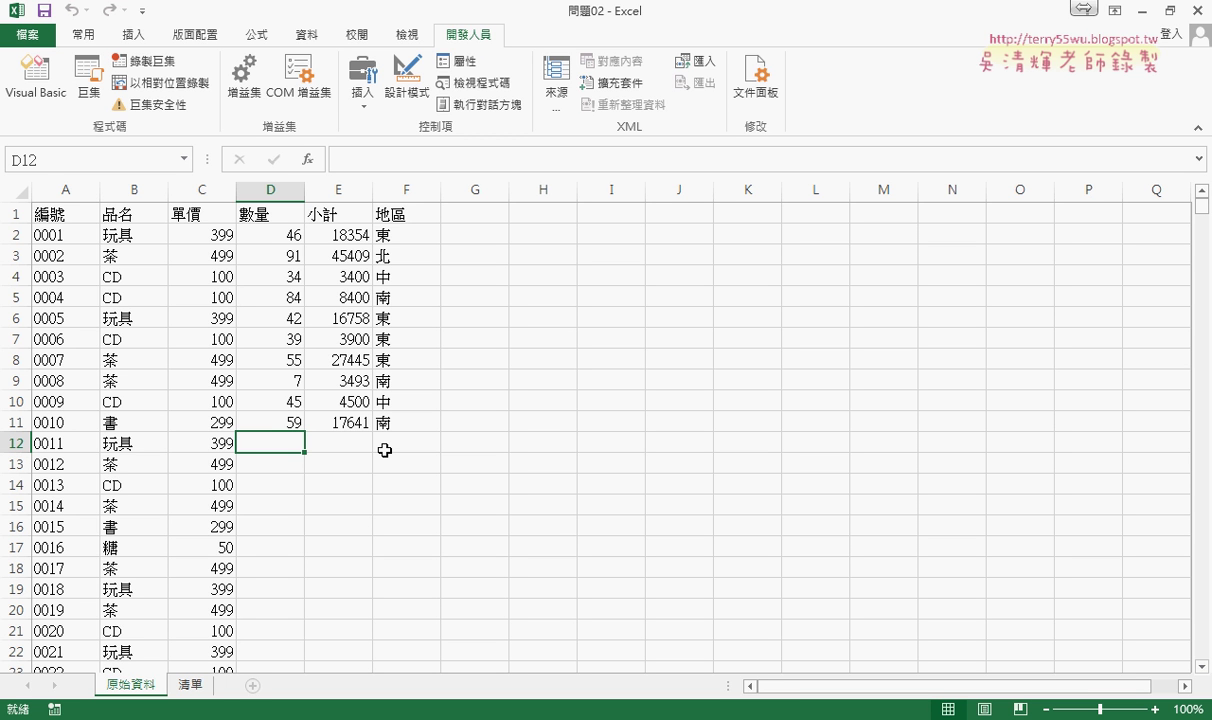
text(50)
key(Return)
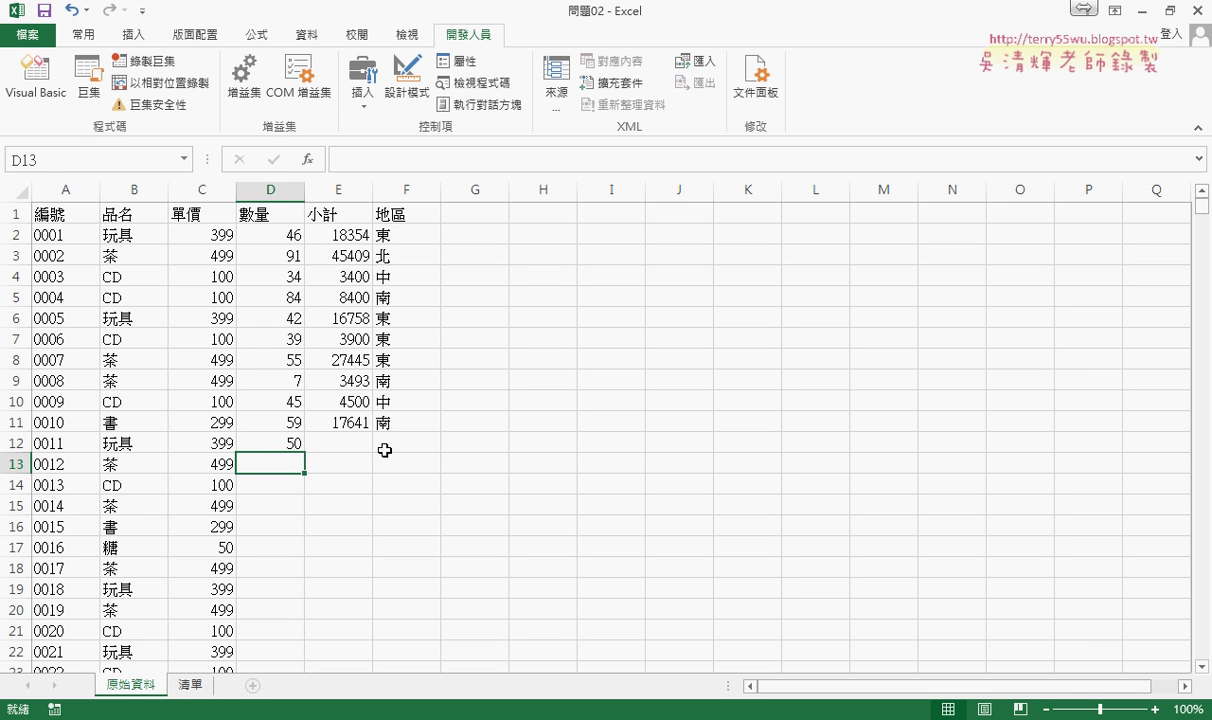
click(352, 444)
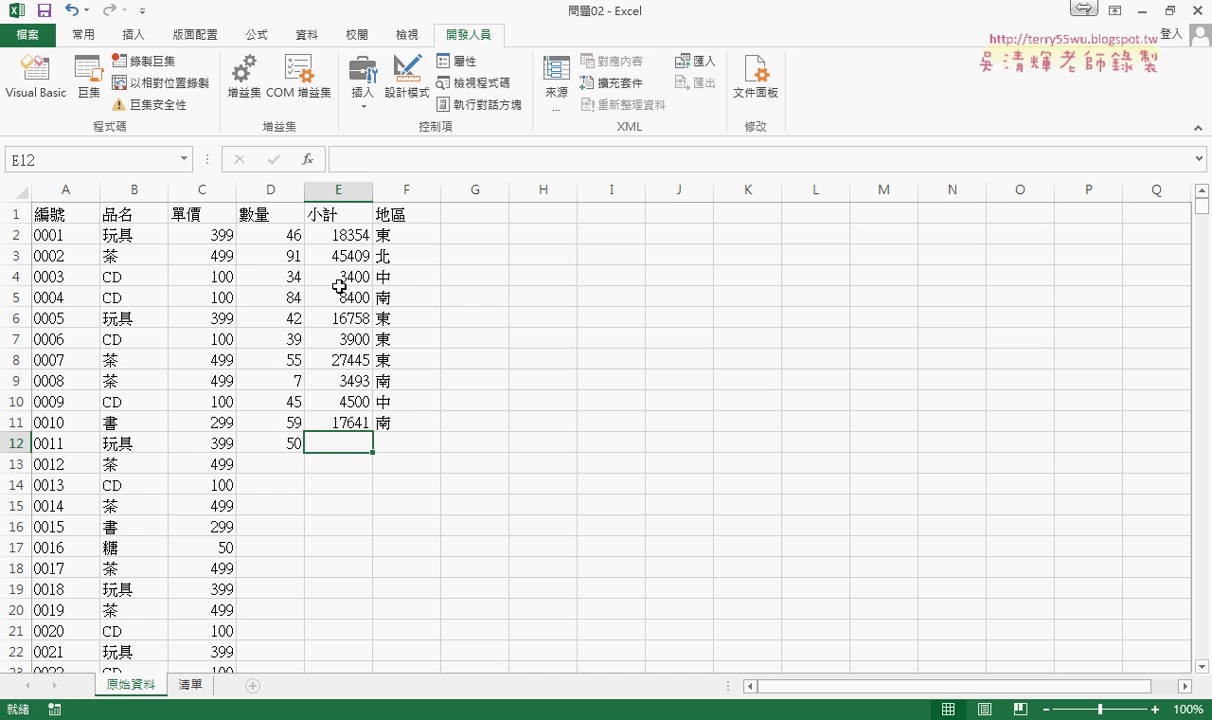
click(367, 164)
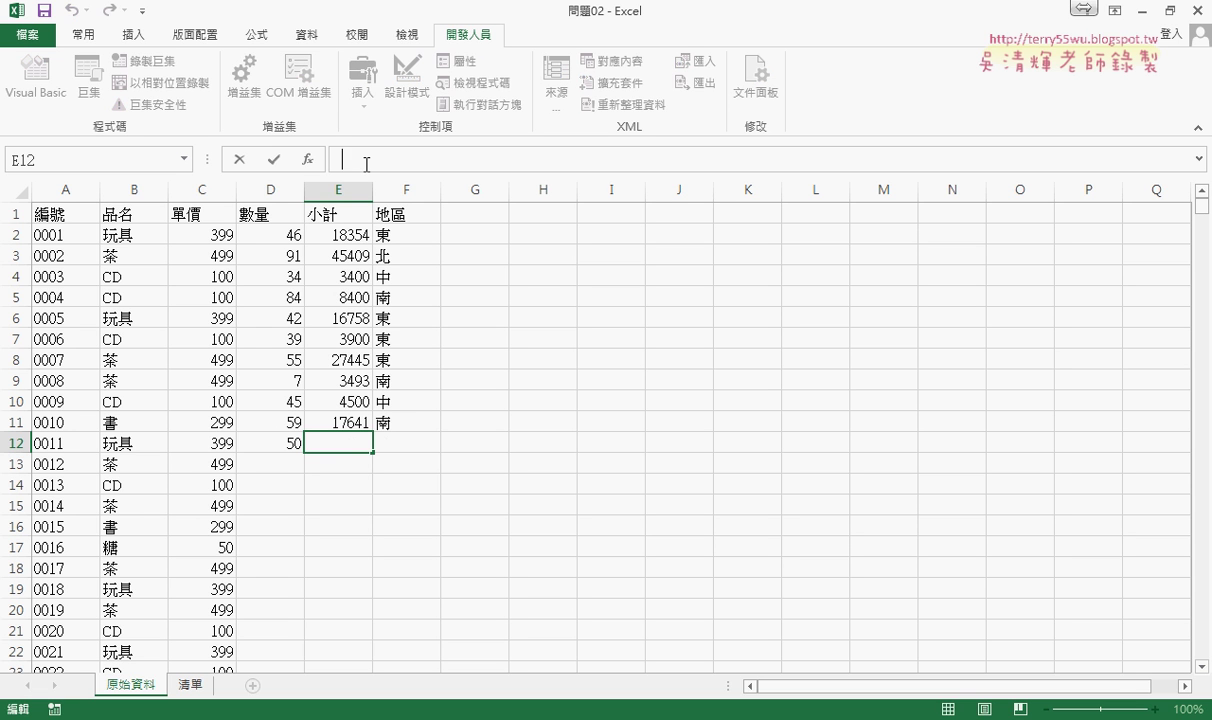
text(=)
click(211, 444)
text(*)
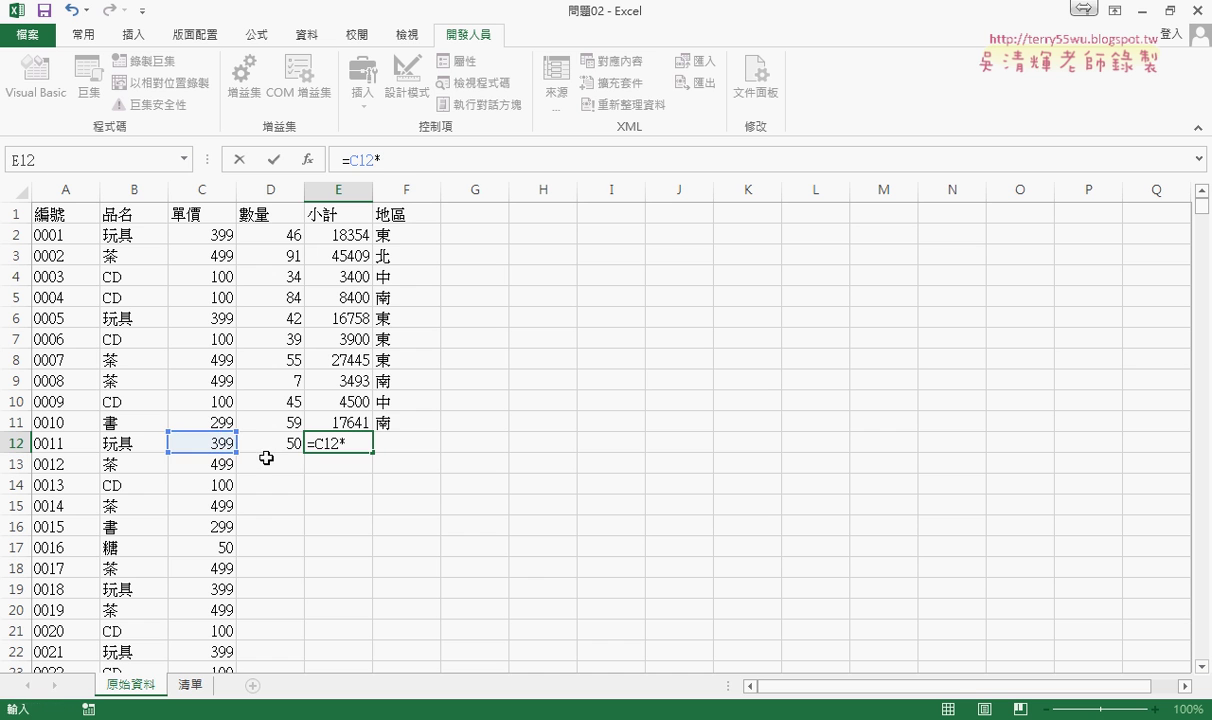
click(265, 443)
click(274, 160)
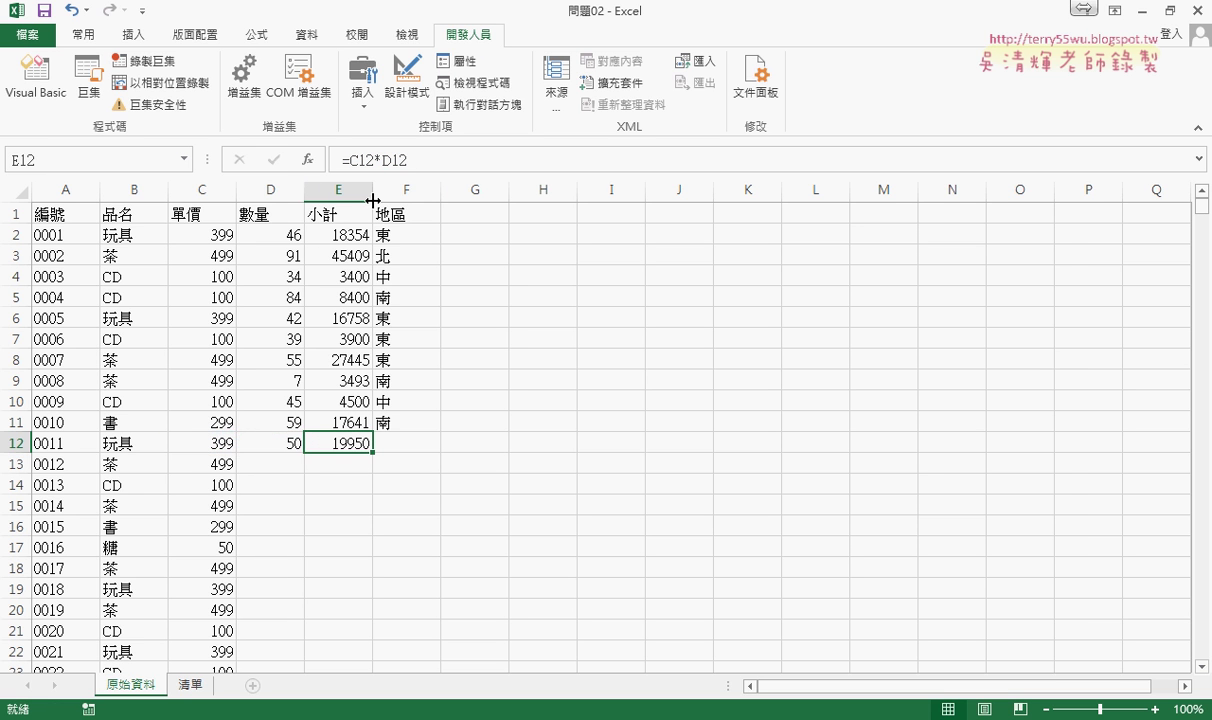
click(415, 161)
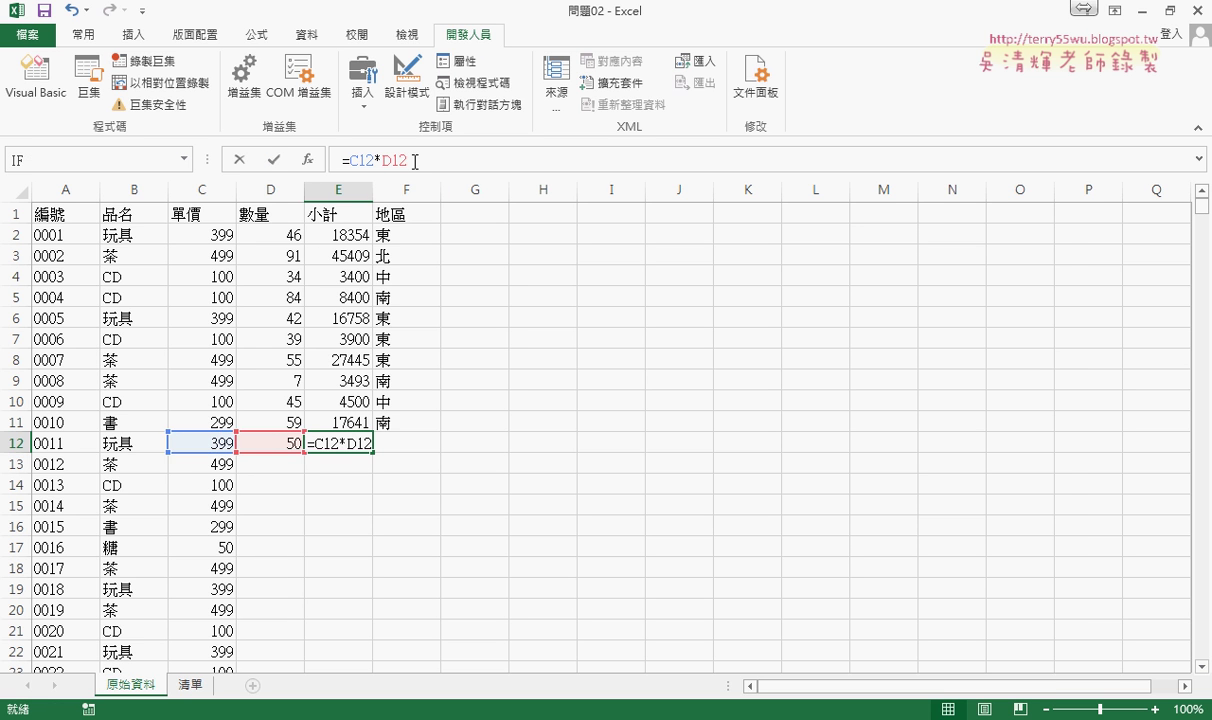
click(274, 160)
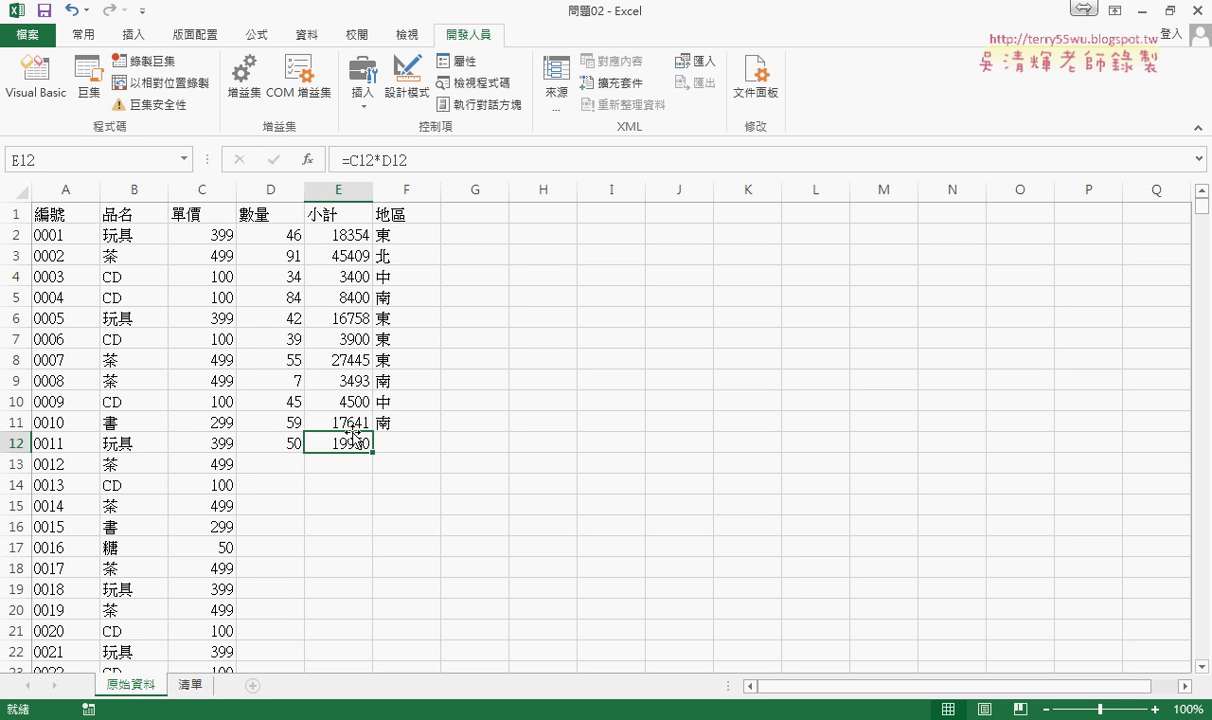
click(419, 164)
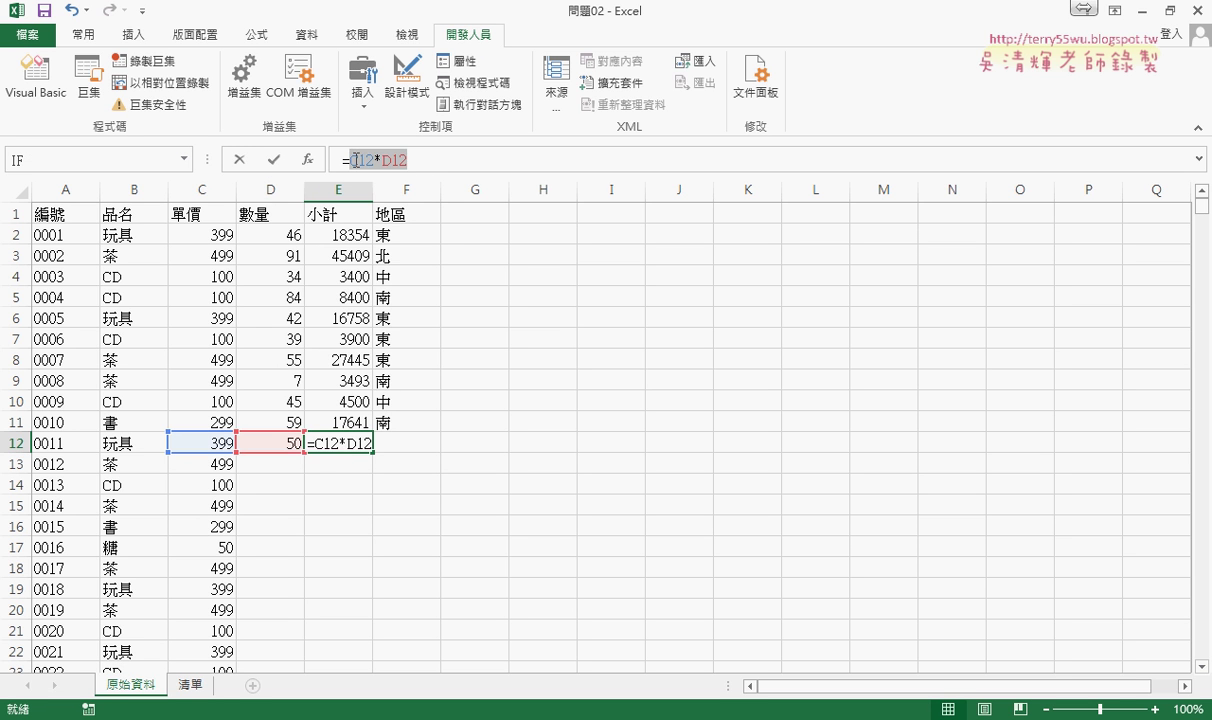
right_click(416, 169)
click(419, 172)
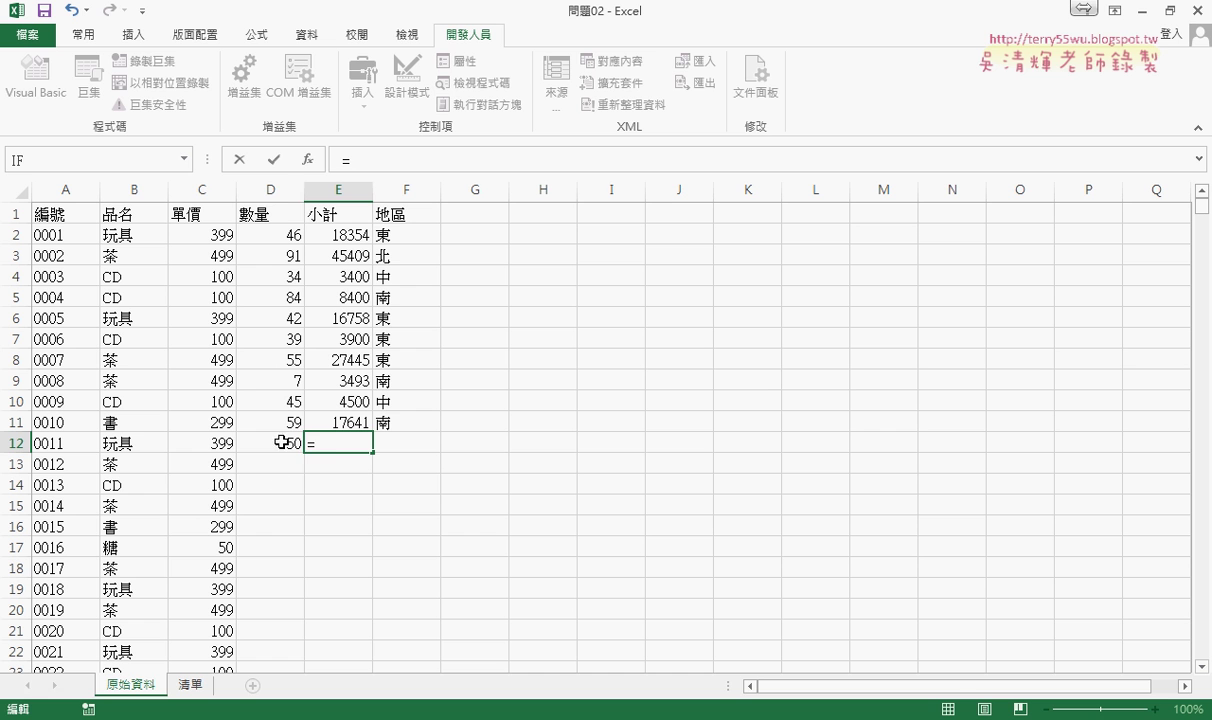
click(280, 442)
click(238, 160)
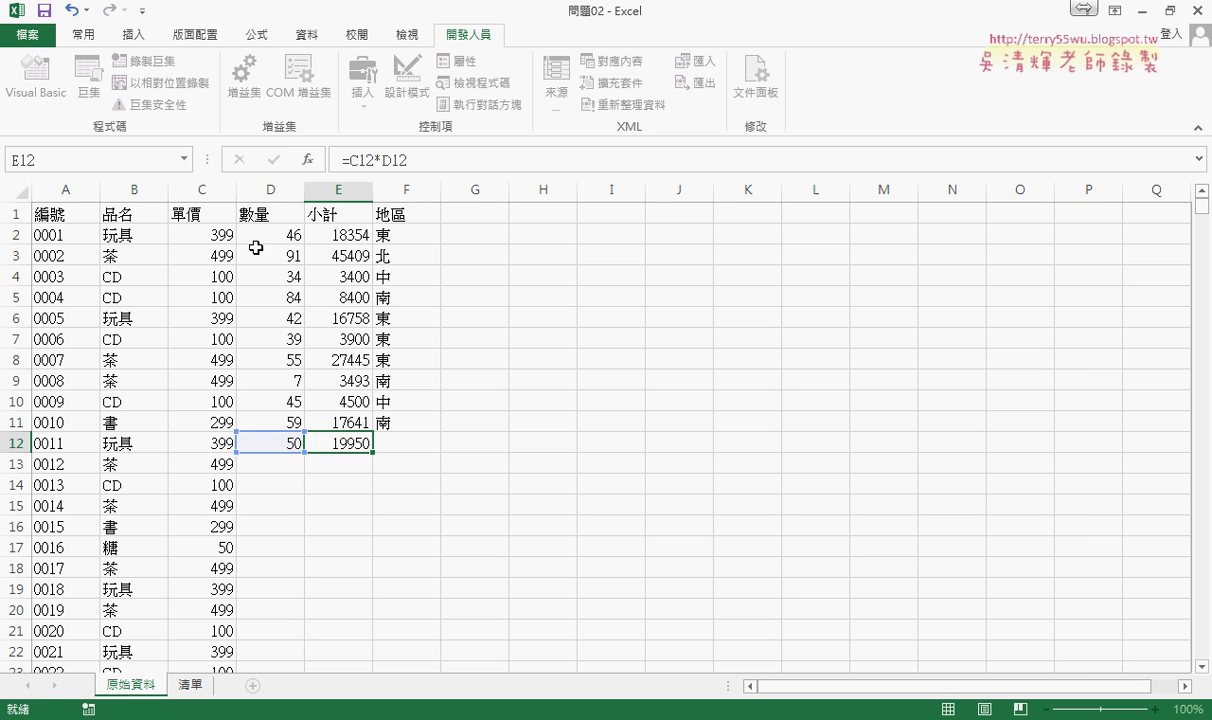
click(285, 442)
key(Delete)
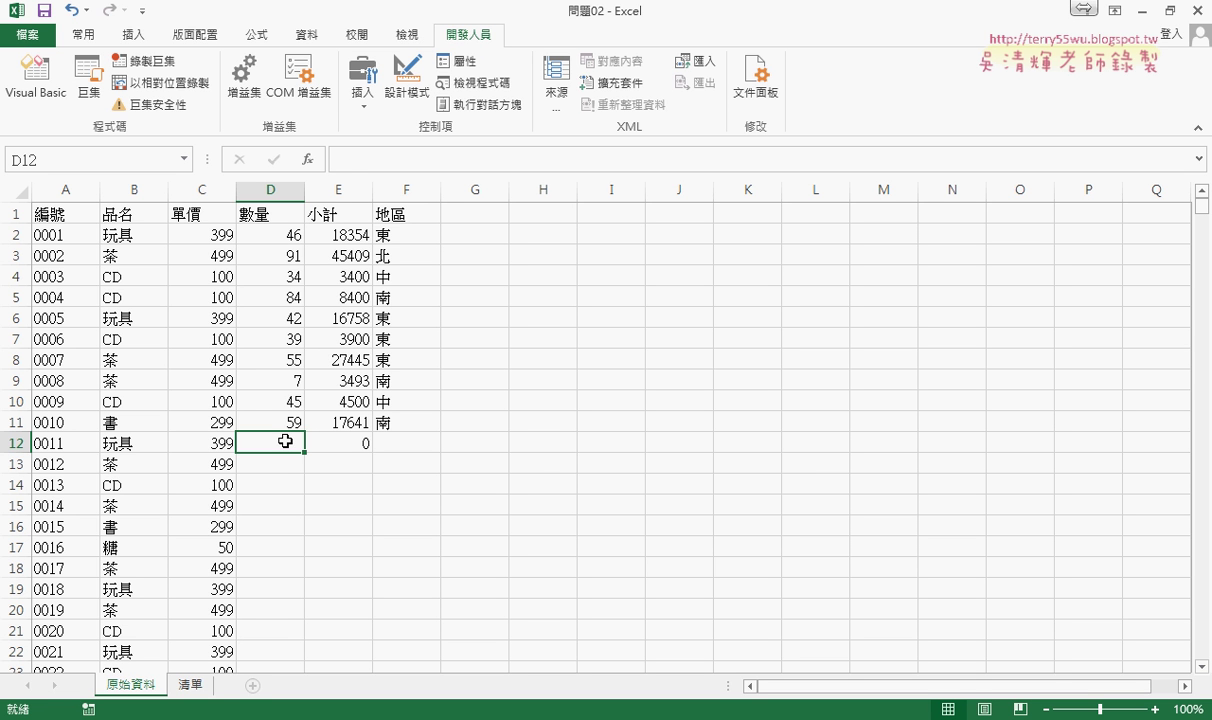
key(ctrl+z)
Step: Cut C12*D12 out of E12's formula
click(335, 442)
drag(410, 160, 375, 160)
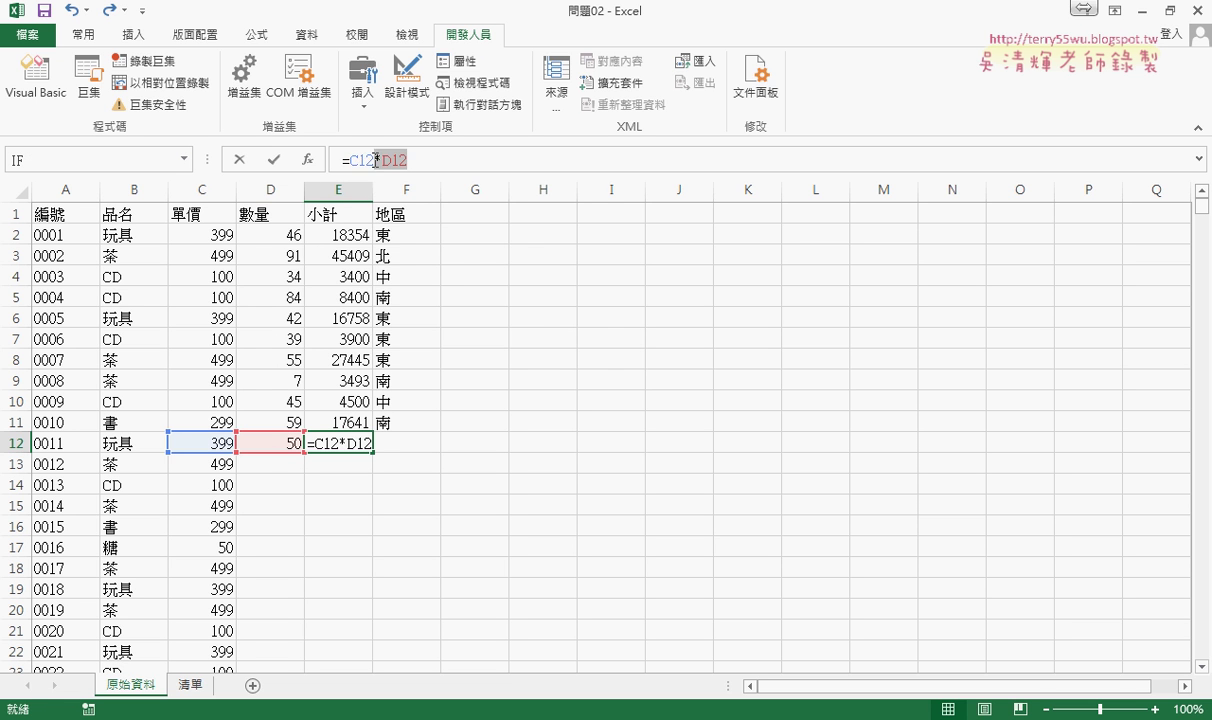
right_click(380, 162)
click(398, 175)
Step: Rebuild E12 as =IF(D12="","",C12*D12) so it stays blank without a quantity
click(308, 159)
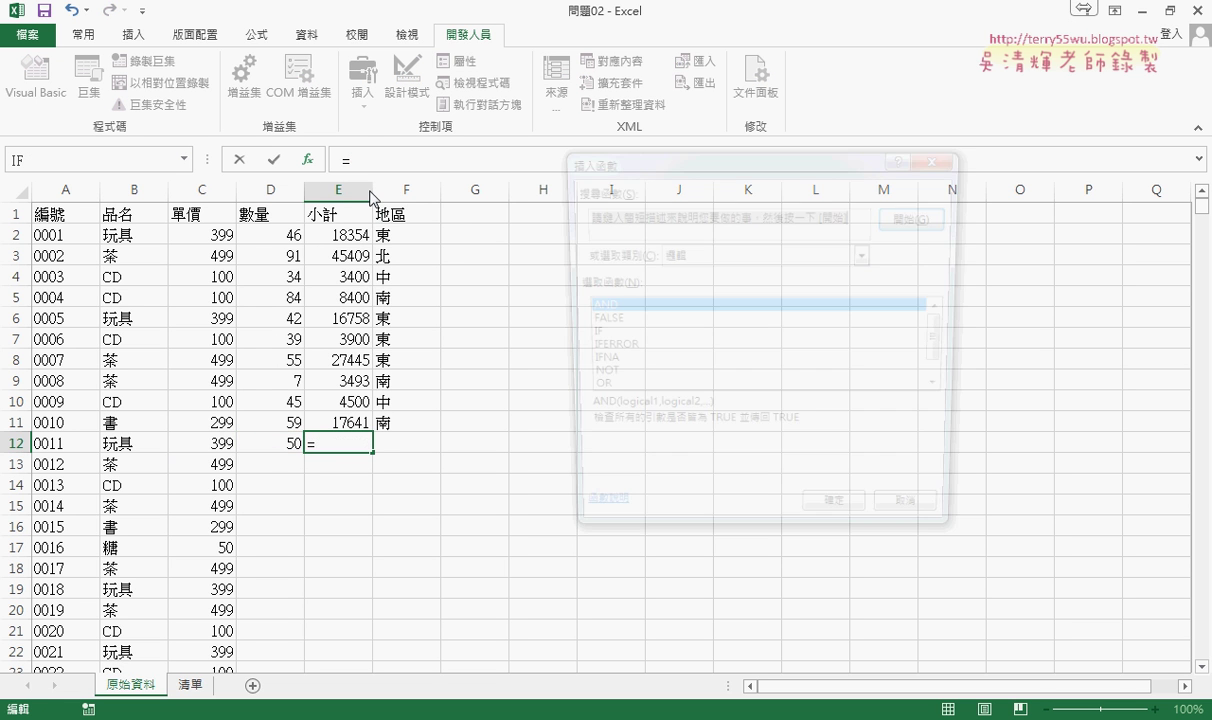
double_click(572, 318)
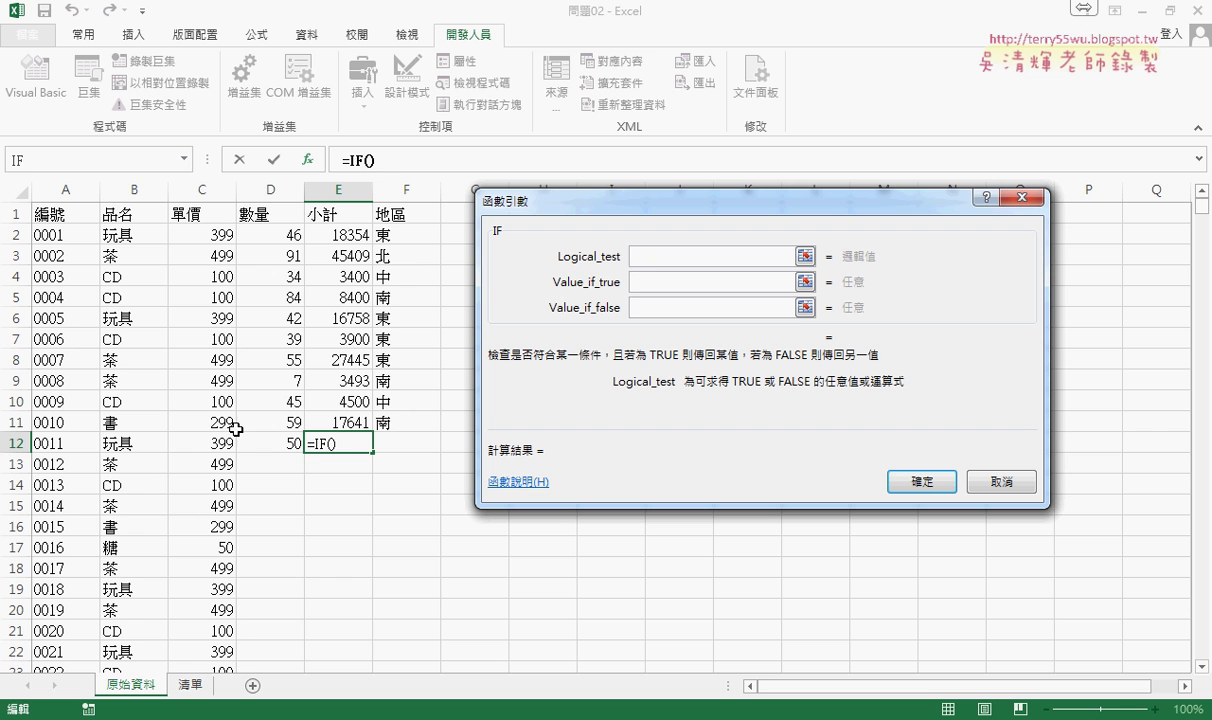
click(262, 442)
text(=)
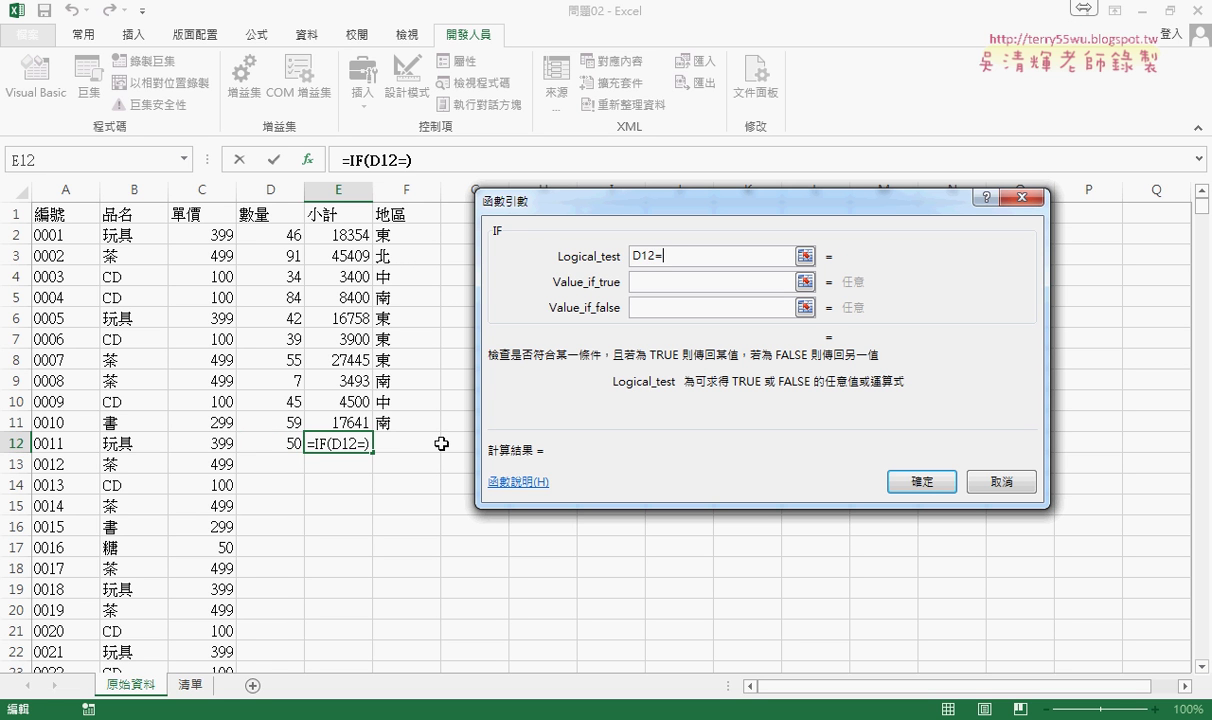
text("")
key(Tab)
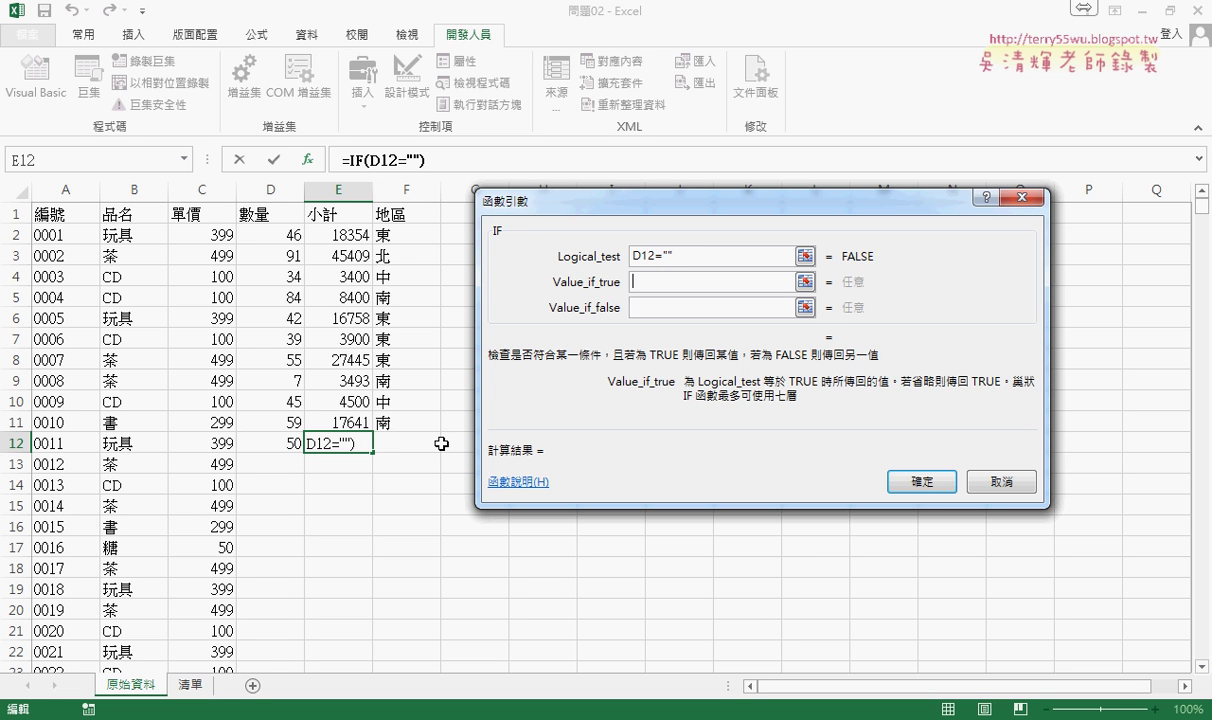
text("")
key(Tab)
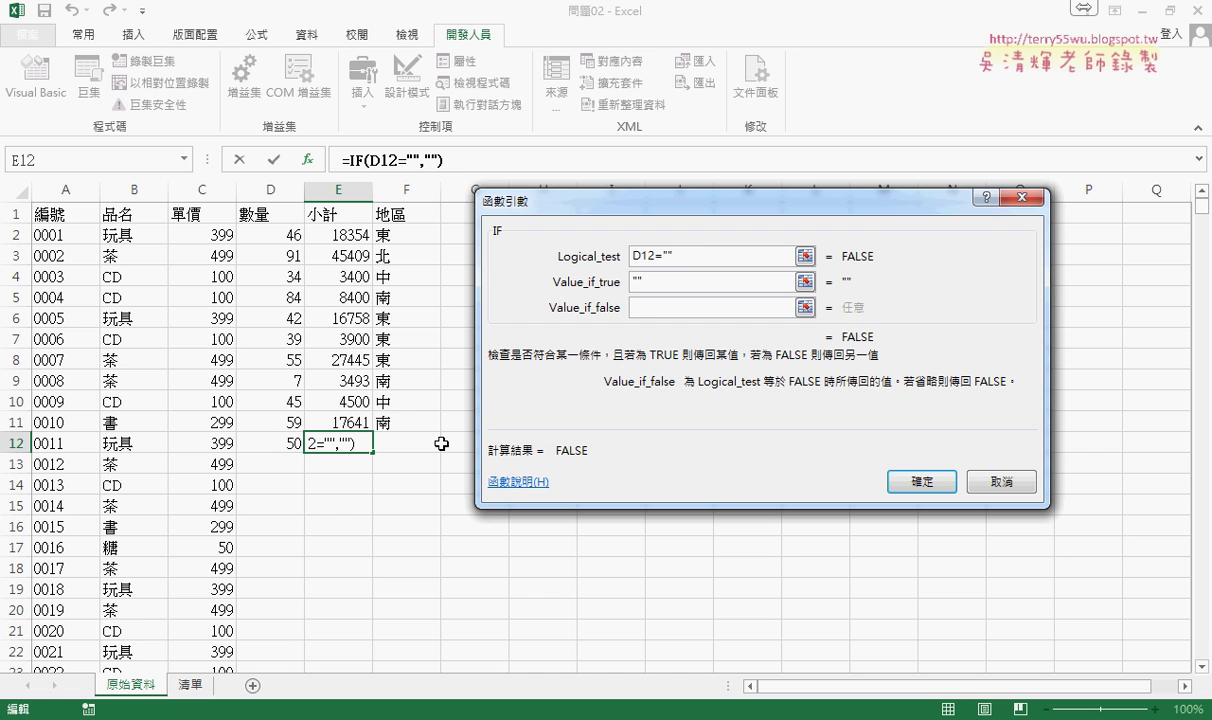
text(C12*D12)
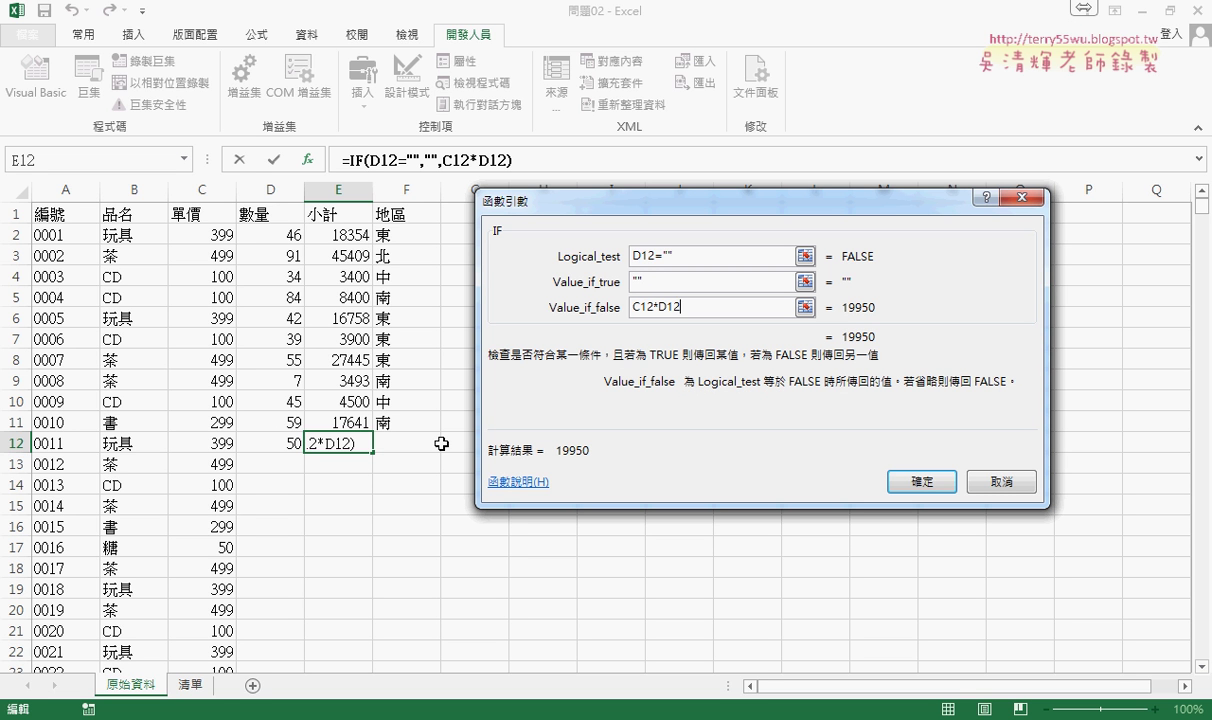
click(914, 486)
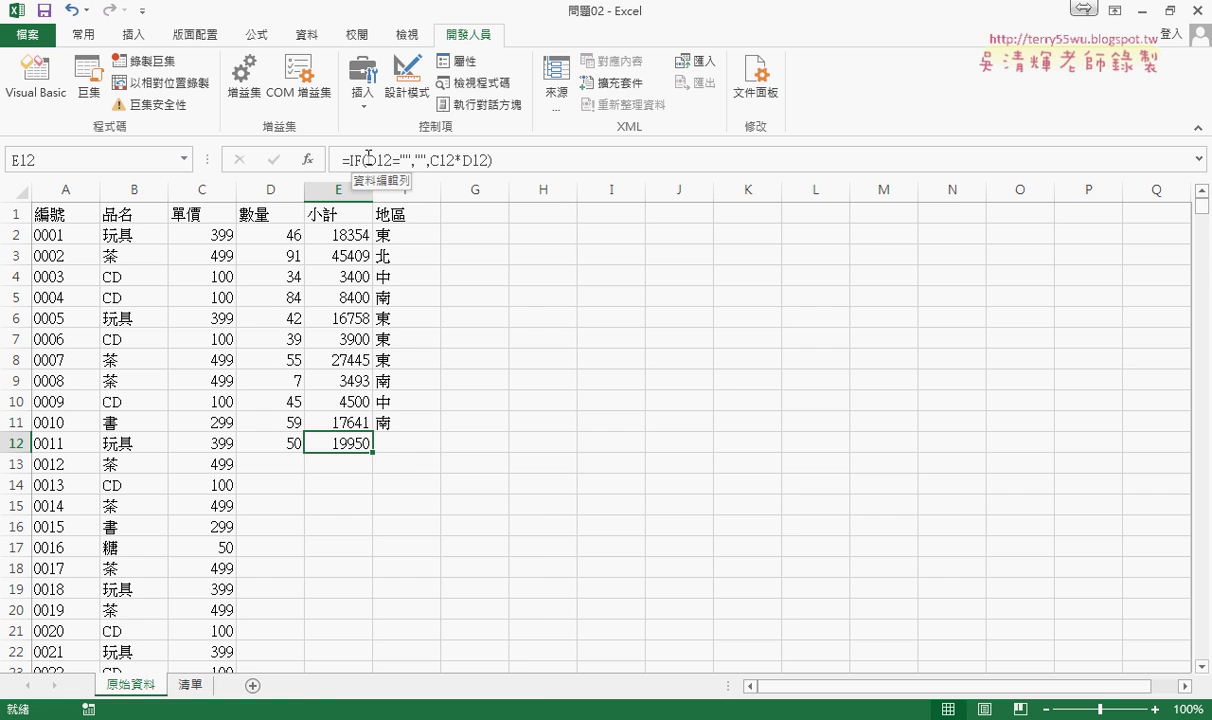
Step: Duplicate the If Target.Column = 2 block below the original in the Worksheet_Change handler
click(440, 615)
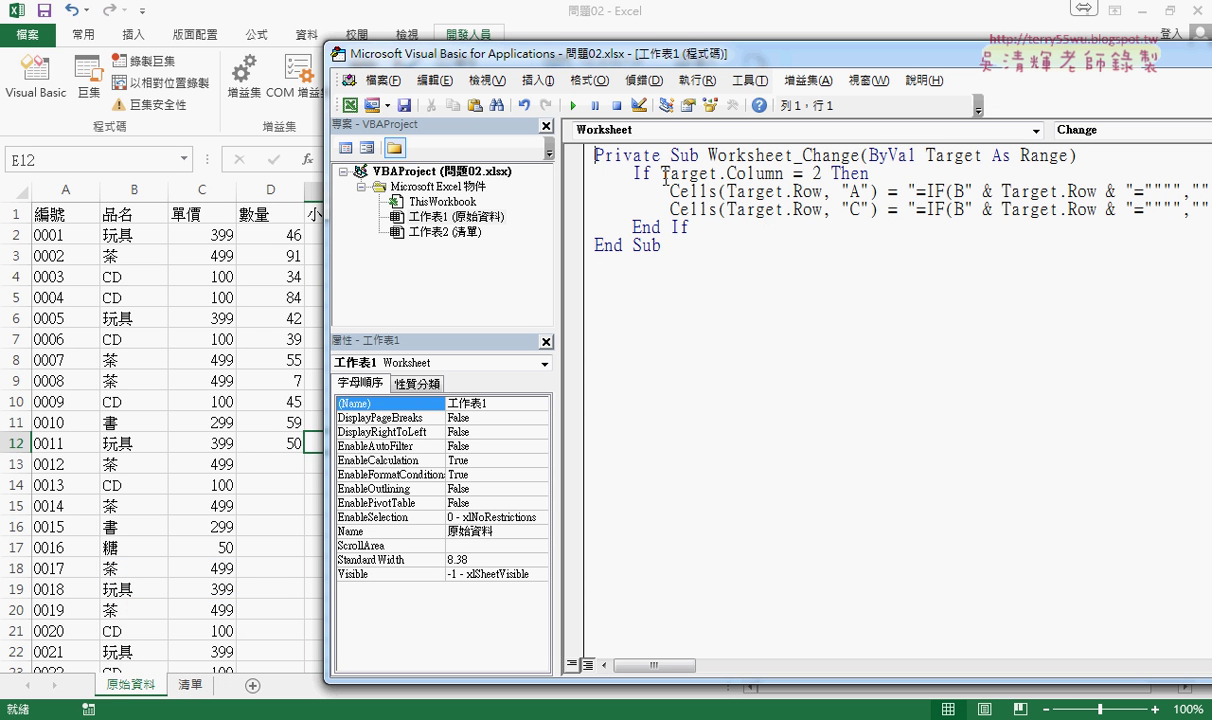
drag(660, 173, 822, 174)
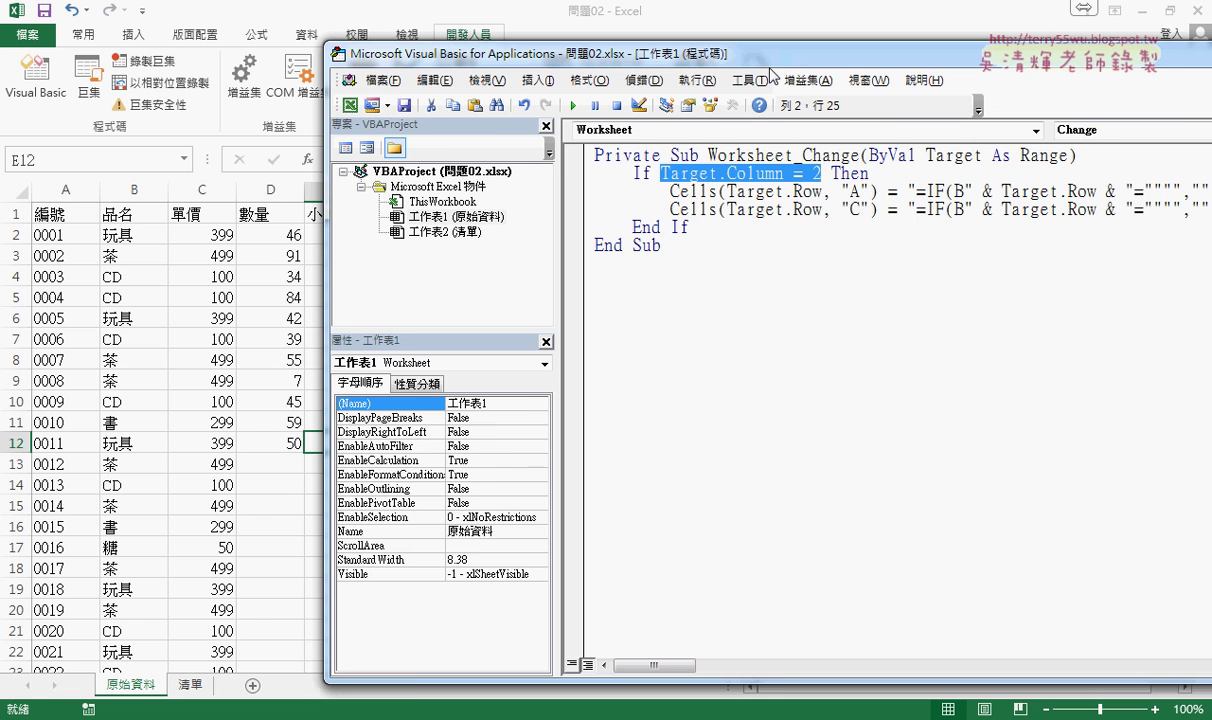
drag(726, 62, 822, 52)
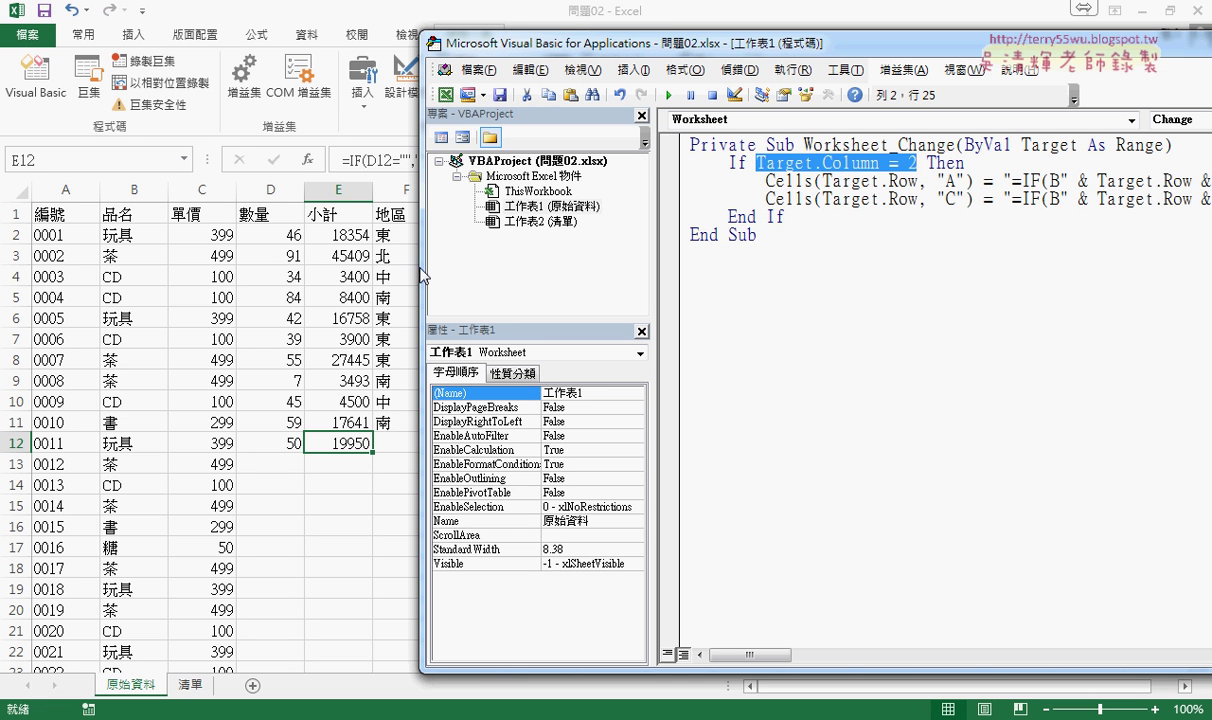
drag(785, 217, 668, 173)
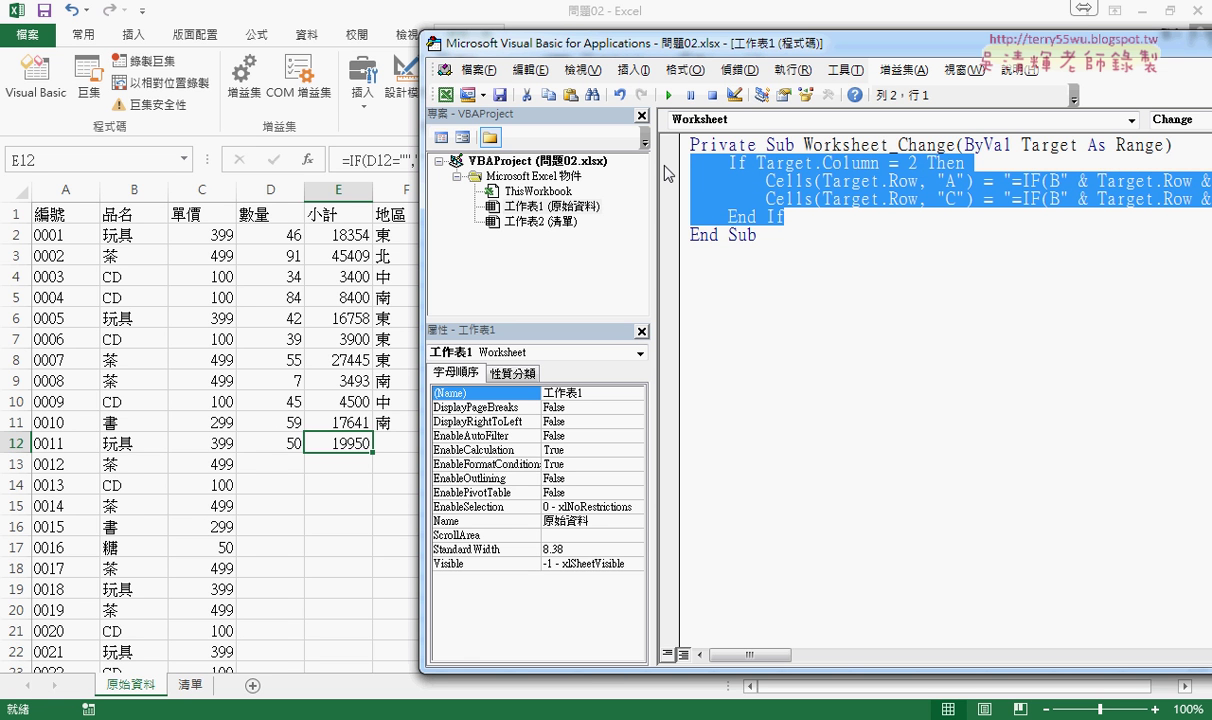
click(823, 216)
key(Return)
key(Return)
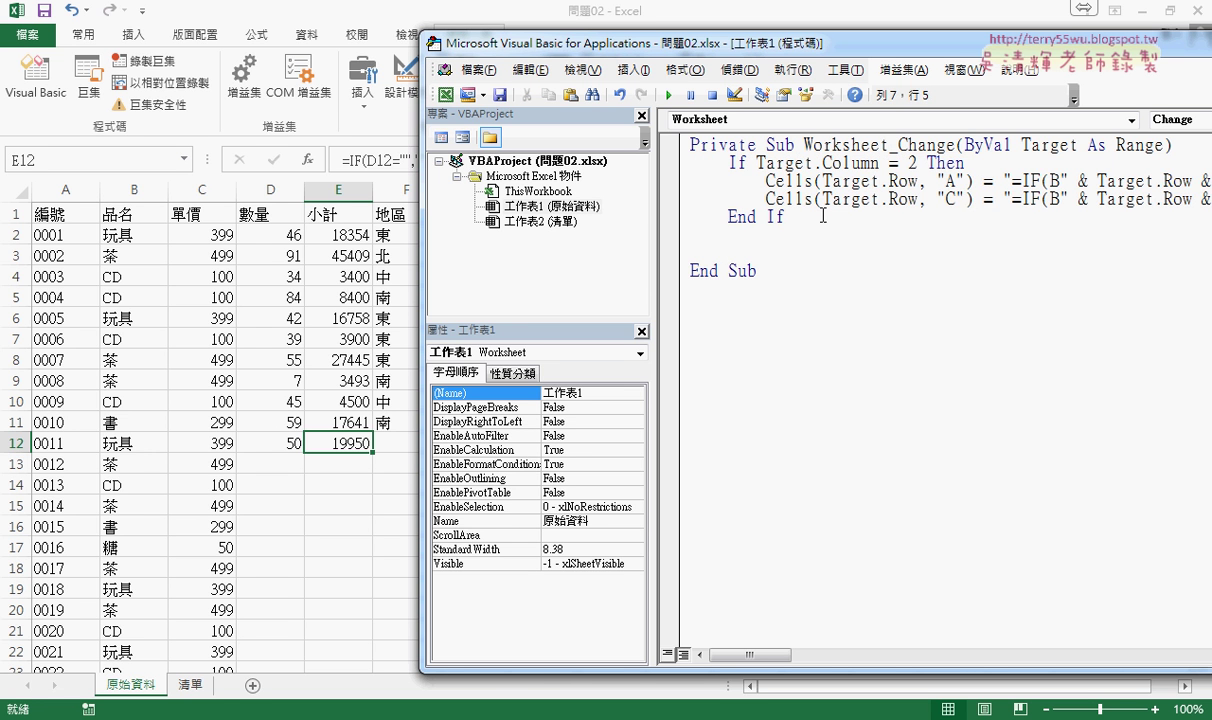
key(ctrl+v)
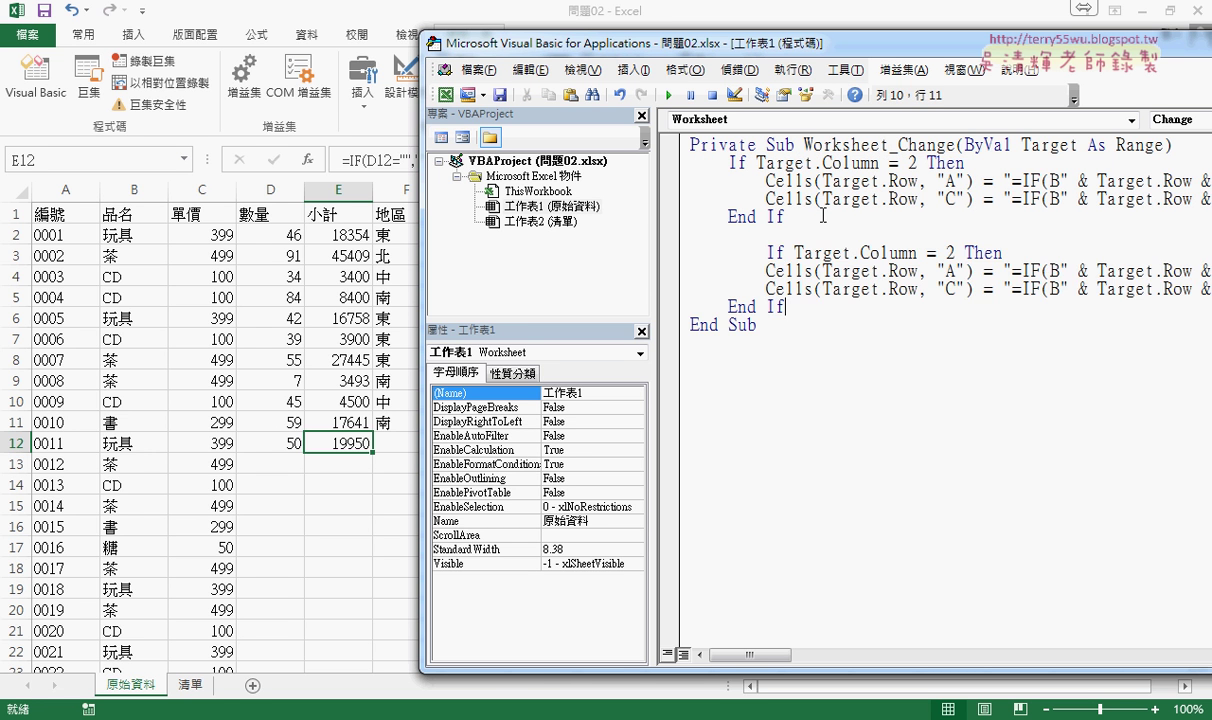
Step: In the copy, change the column to 4, delete the column C line, and change "A" to "E"
click(767, 253)
key(shift+Tab)
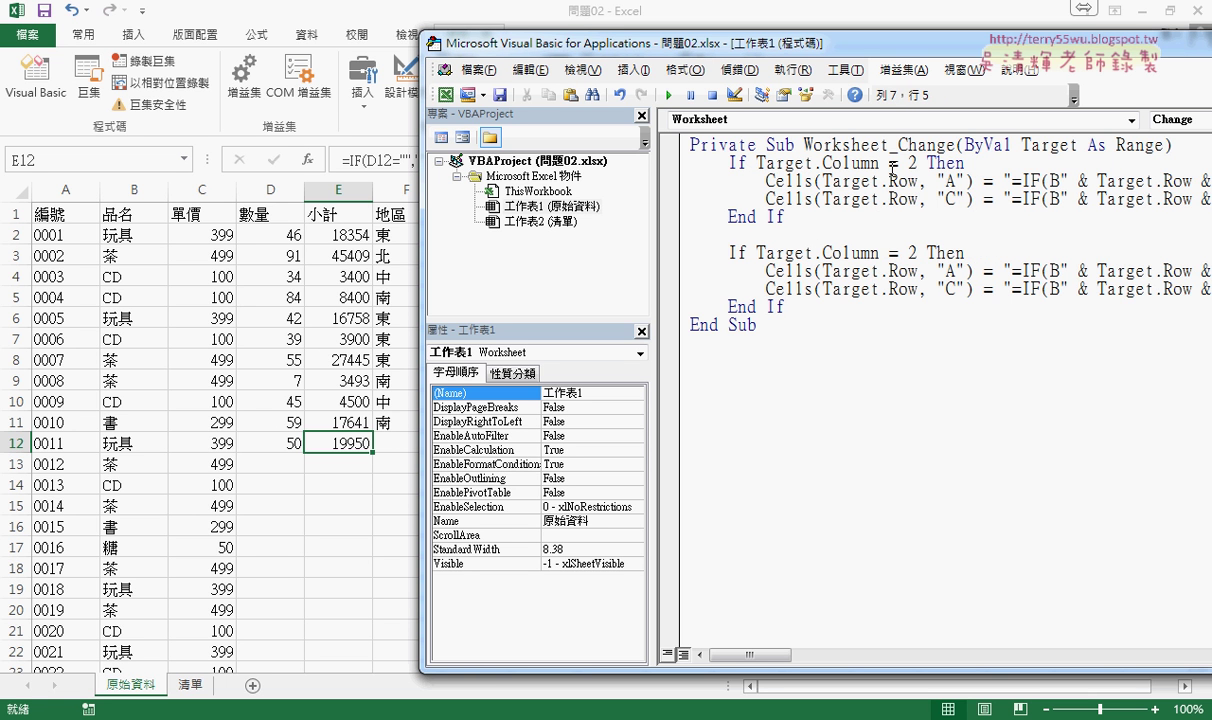
double_click(912, 253)
text(4)
click(675, 290)
key(Delete)
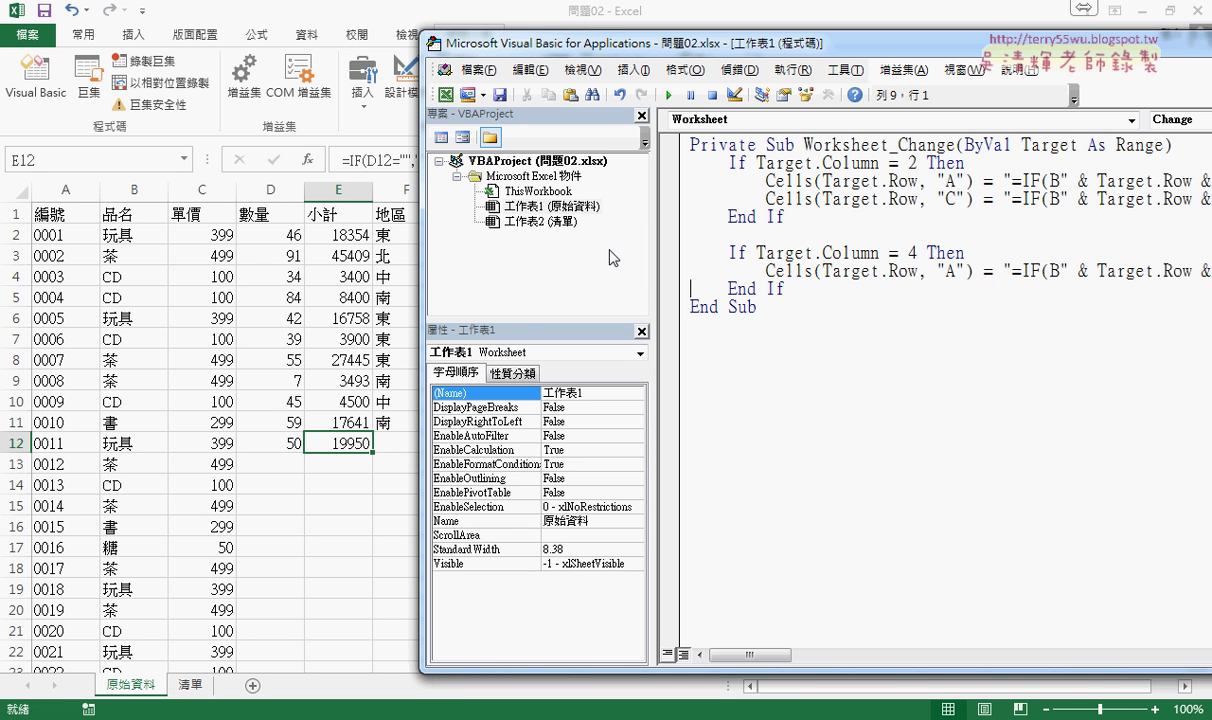
click(954, 271)
drag(953, 271, 946, 271)
text(E)
Step: Clear the old formula string on the column E line, leaving only the opening quote
drag(650, 257, 515, 257)
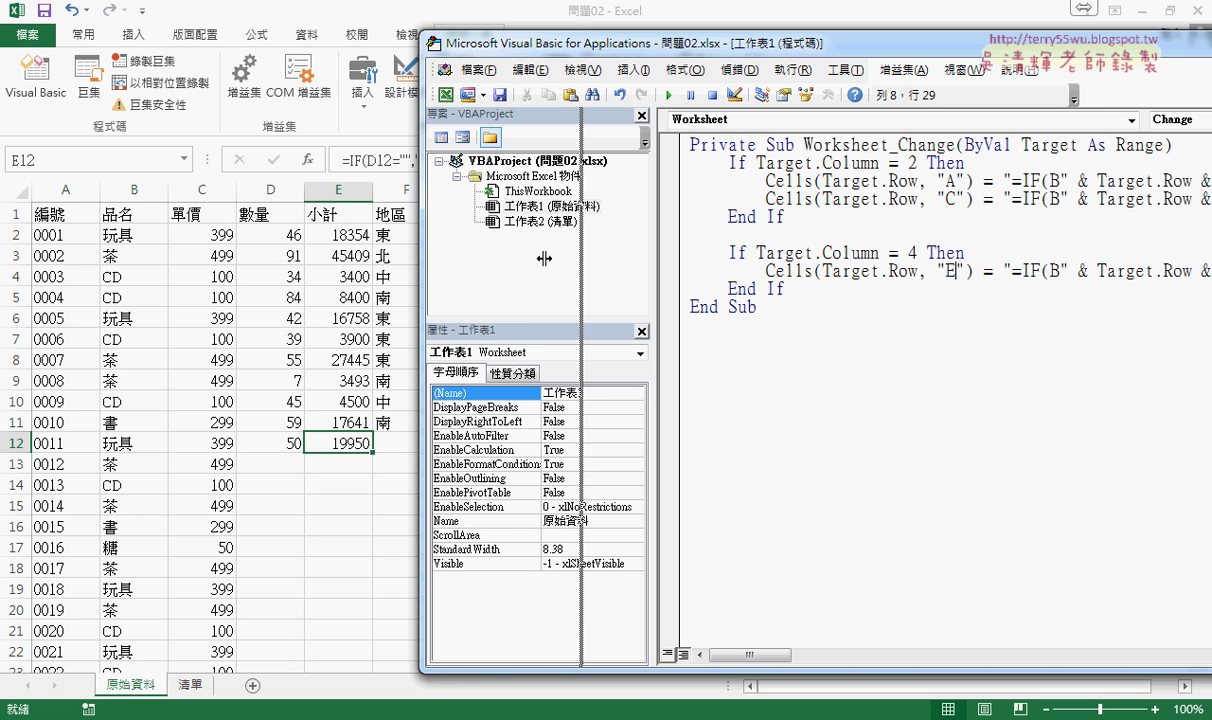
mouse_move(638, 43)
mouse_down()
mouse_move(487, 57)
mouse_move(495, 63)
mouse_up()
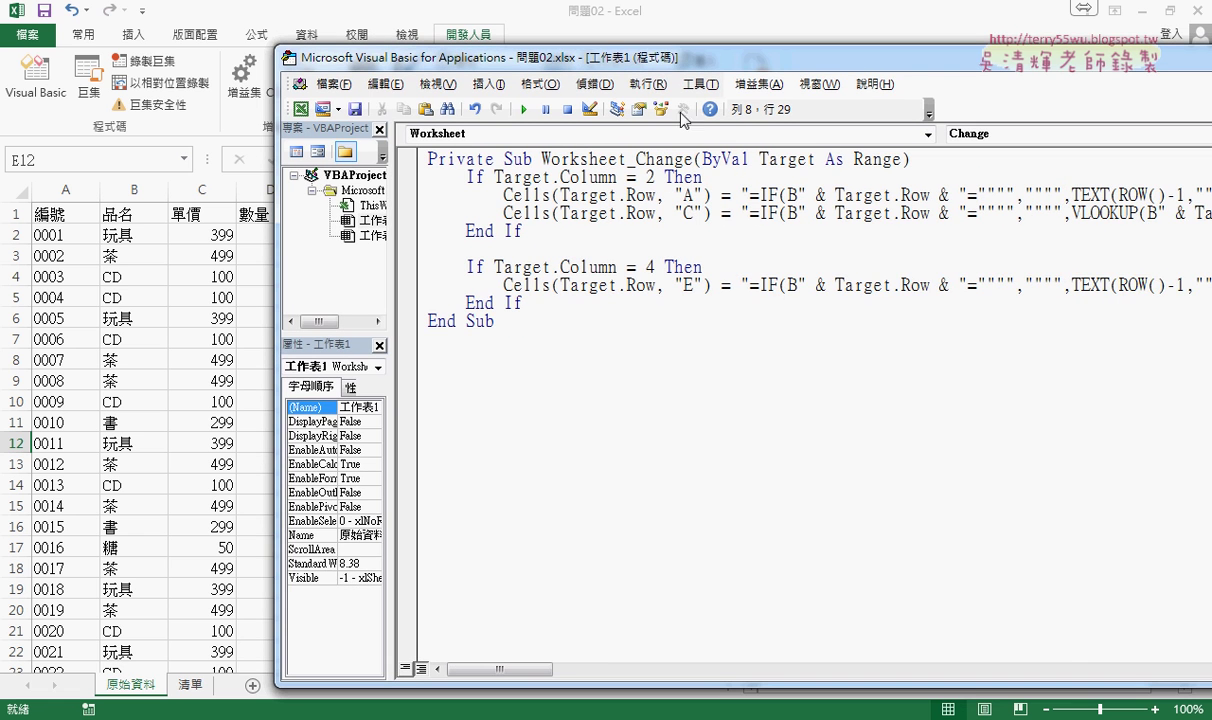
click(733, 285)
key(shift+End)
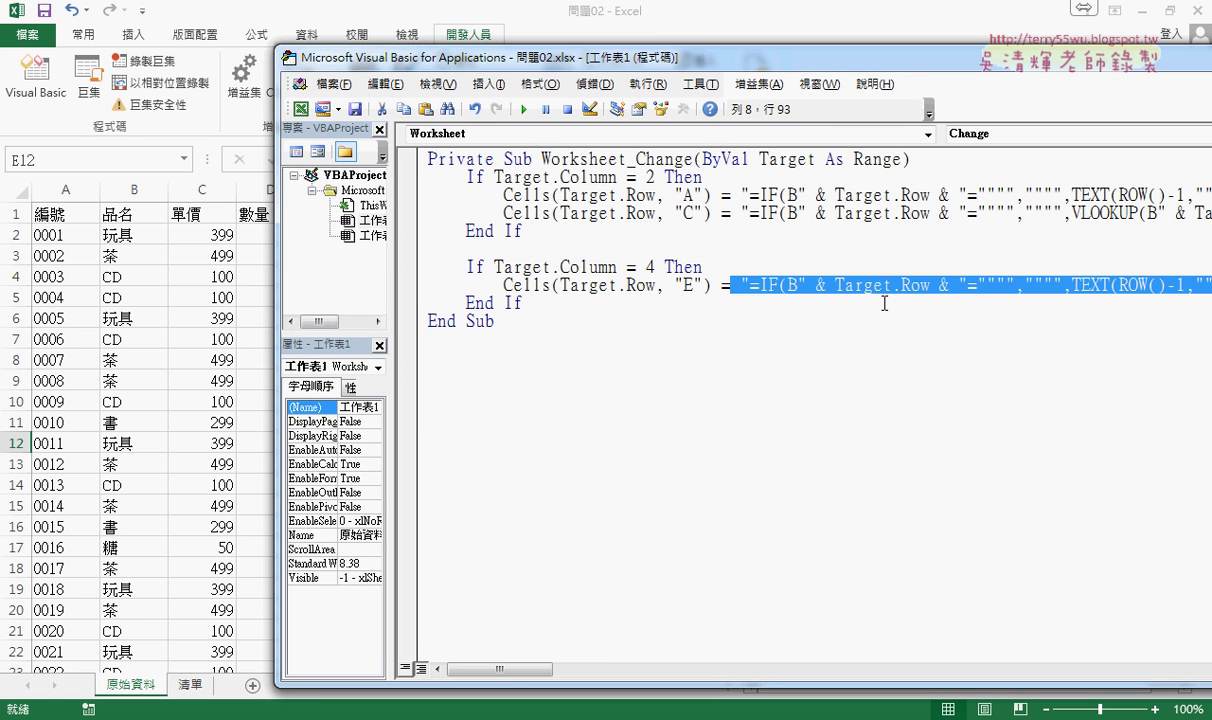
key(Delete)
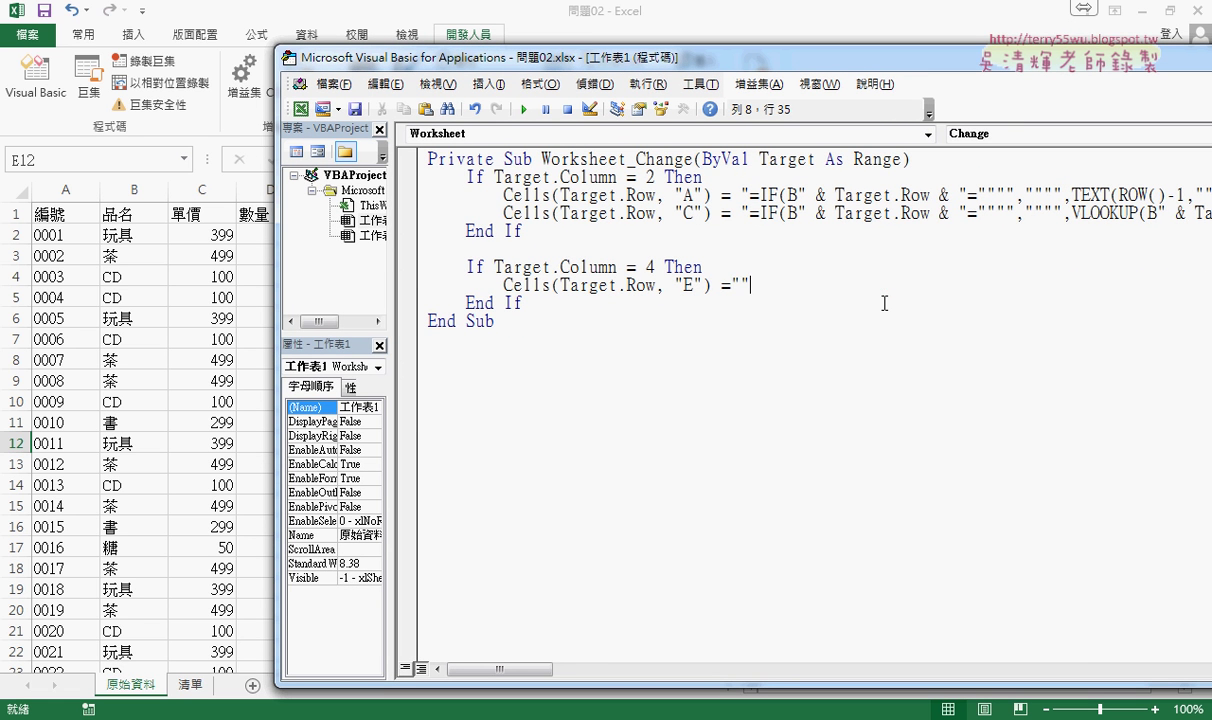
key(Left)
drag(679, 72, 889, 80)
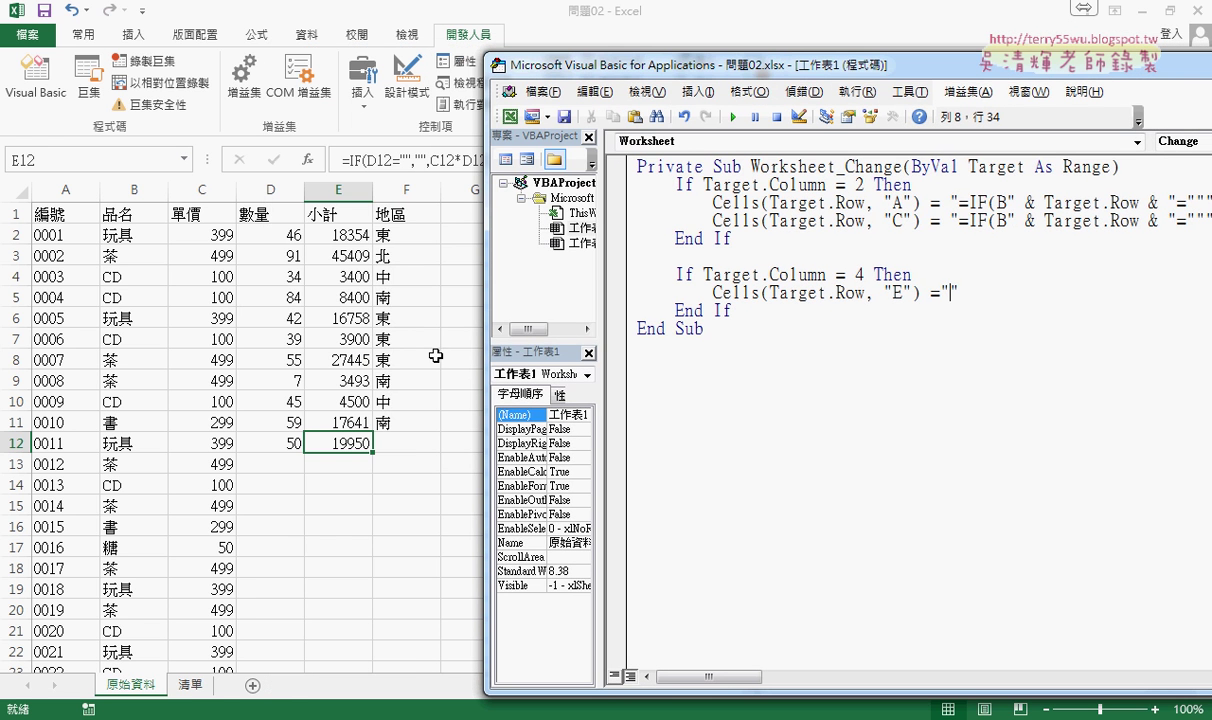
Step: Copy E12's IF formula from the sheet and paste it over the old text in Notepad
click(323, 150)
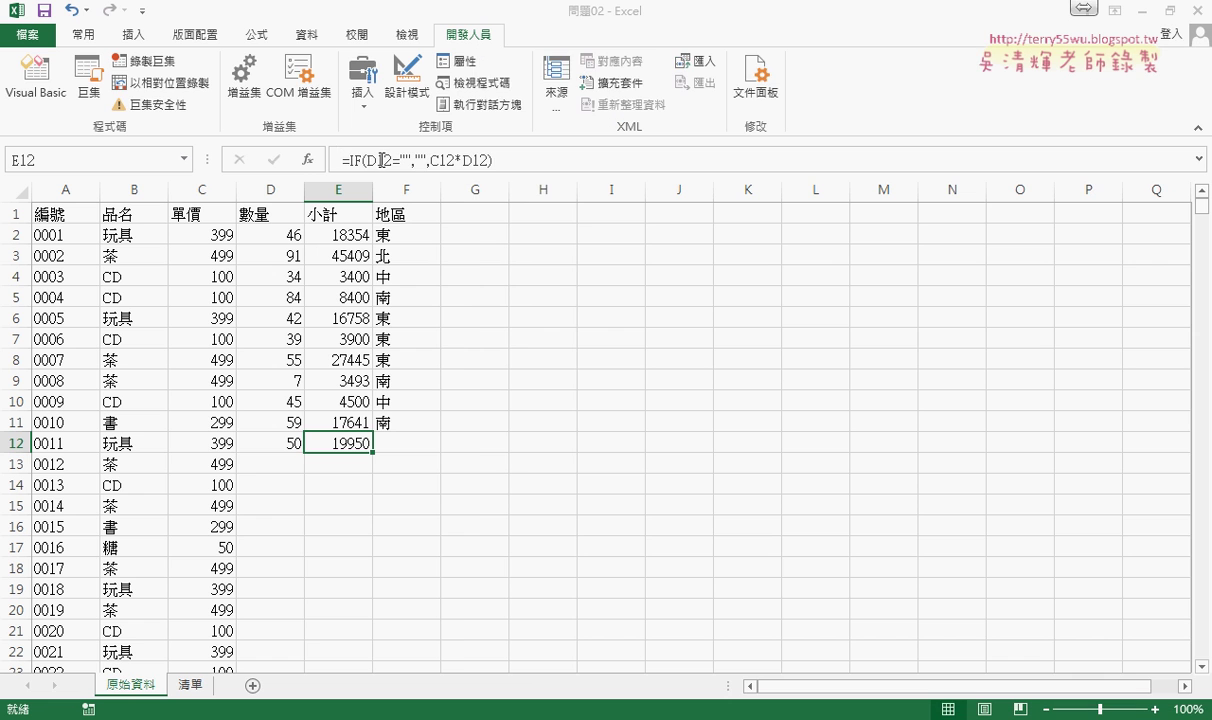
mouse_move(512, 152)
mouse_down()
mouse_move(323, 152)
mouse_move(391, 166)
mouse_move(307, 158)
mouse_up()
right_click(427, 168)
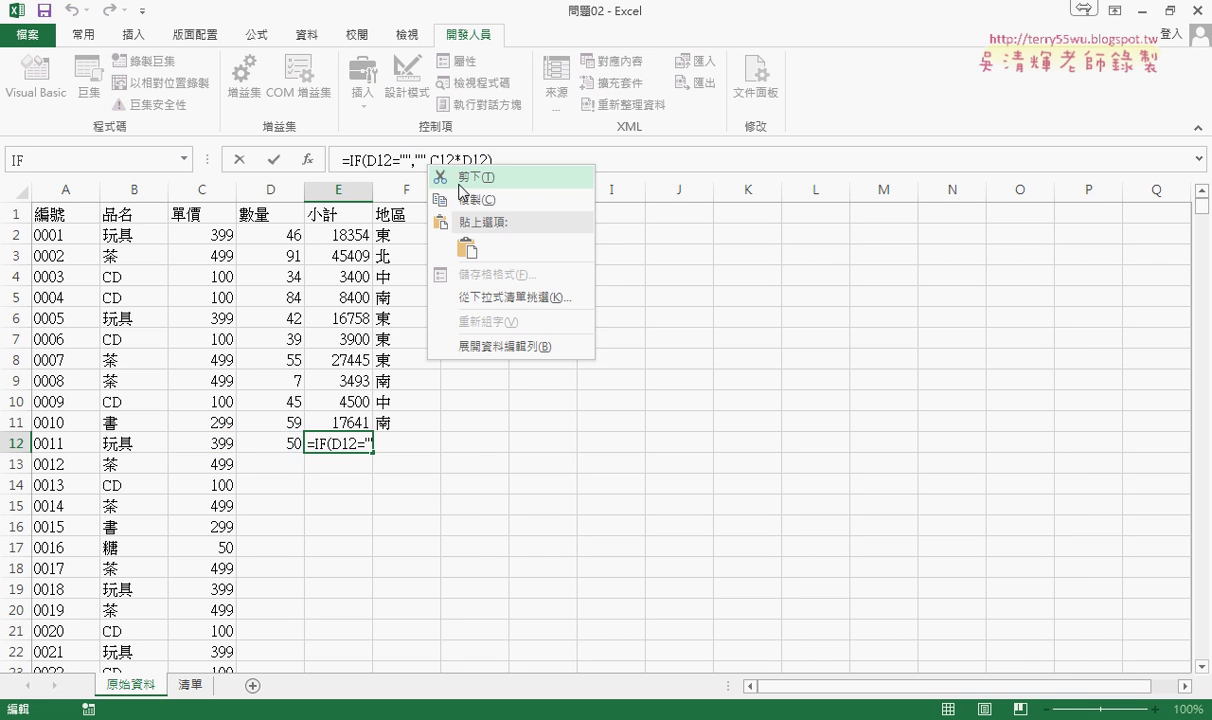
click(470, 195)
click(236, 160)
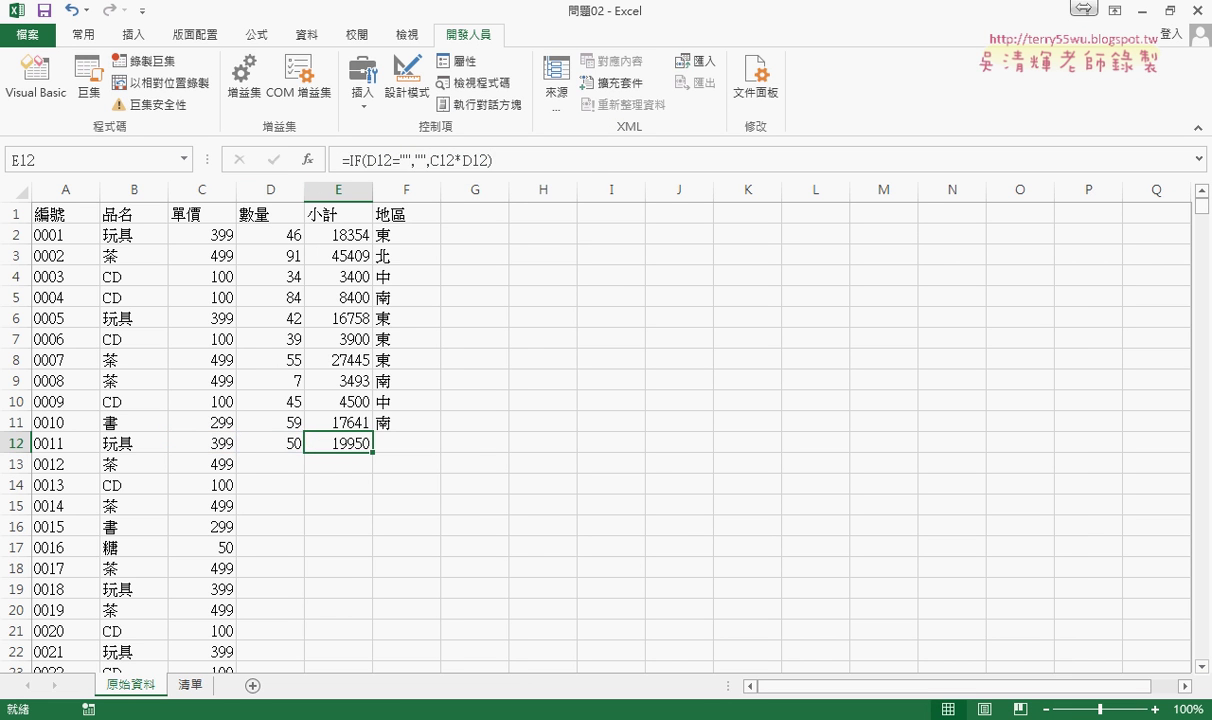
key(alt+Tab)
right_click(470, 183)
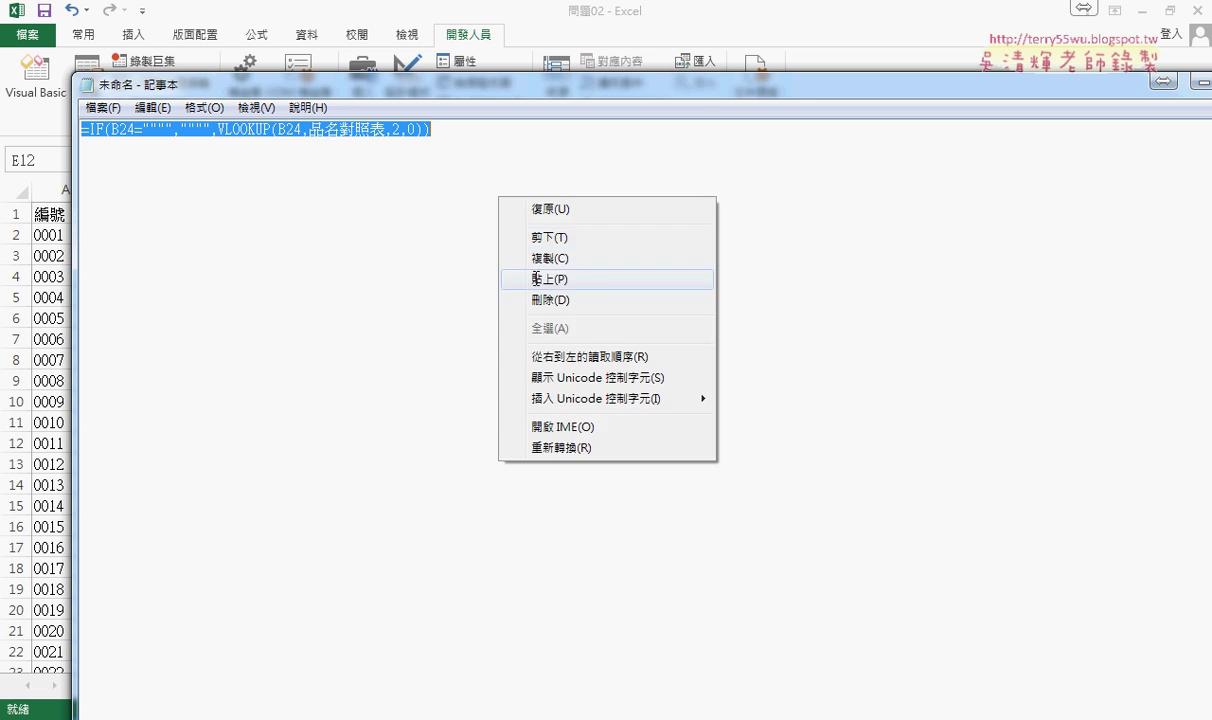
click(510, 270)
Step: Replace every "" with """" so the formula reads =IF(D12="""","""",C12*D12)
click(152, 107)
click(185, 291)
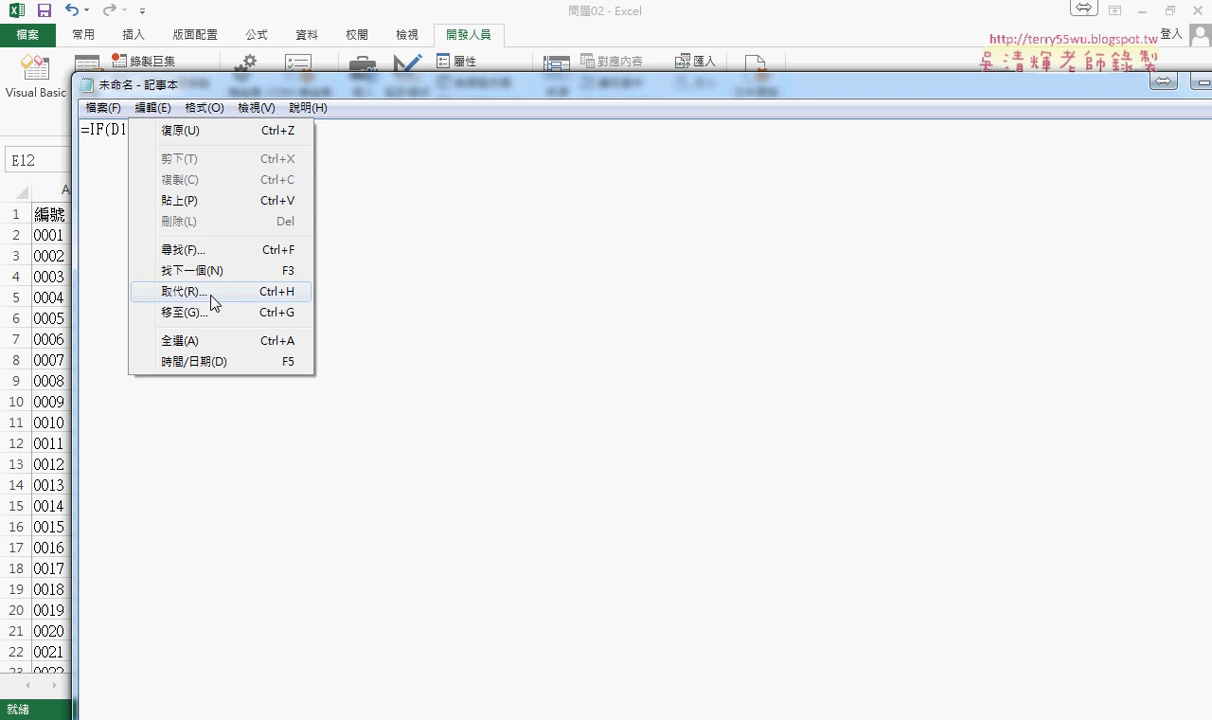
click(397, 273)
click(397, 297)
Step: Copy the escaped formula line from Notepad and bring the VBA editor back
drag(291, 128, 80, 128)
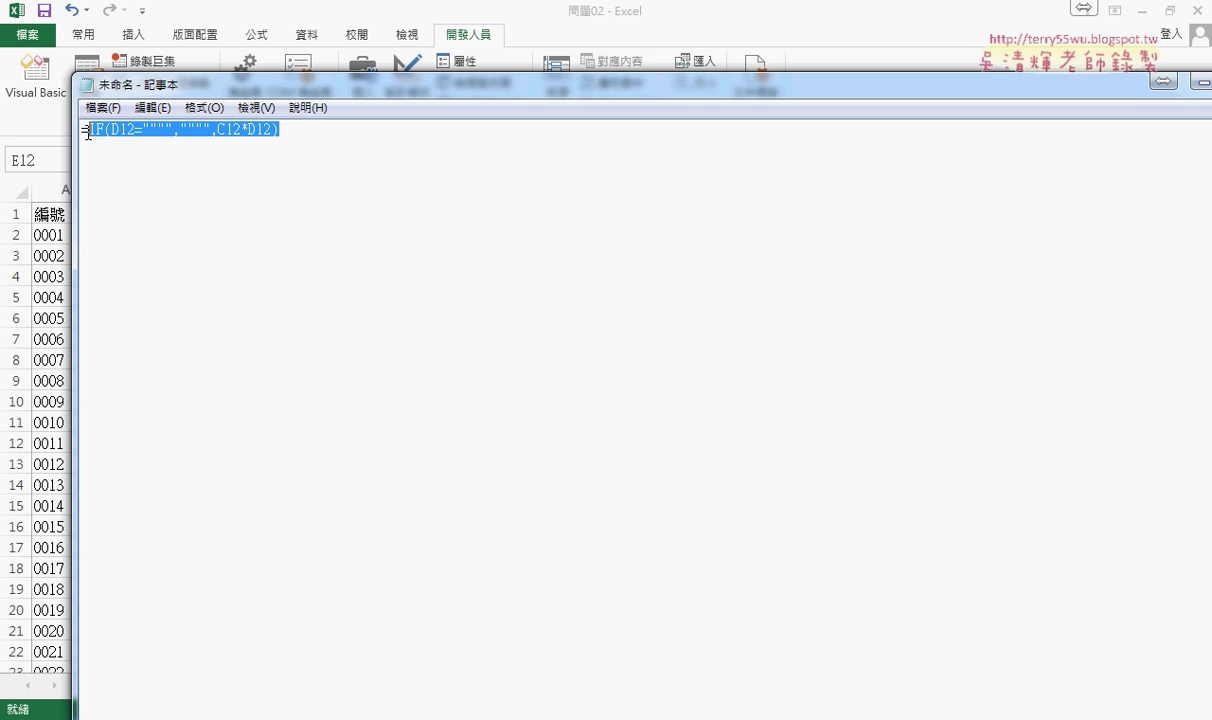
right_click(162, 127)
click(260, 194)
mouse_move(384, 709)
click(425, 630)
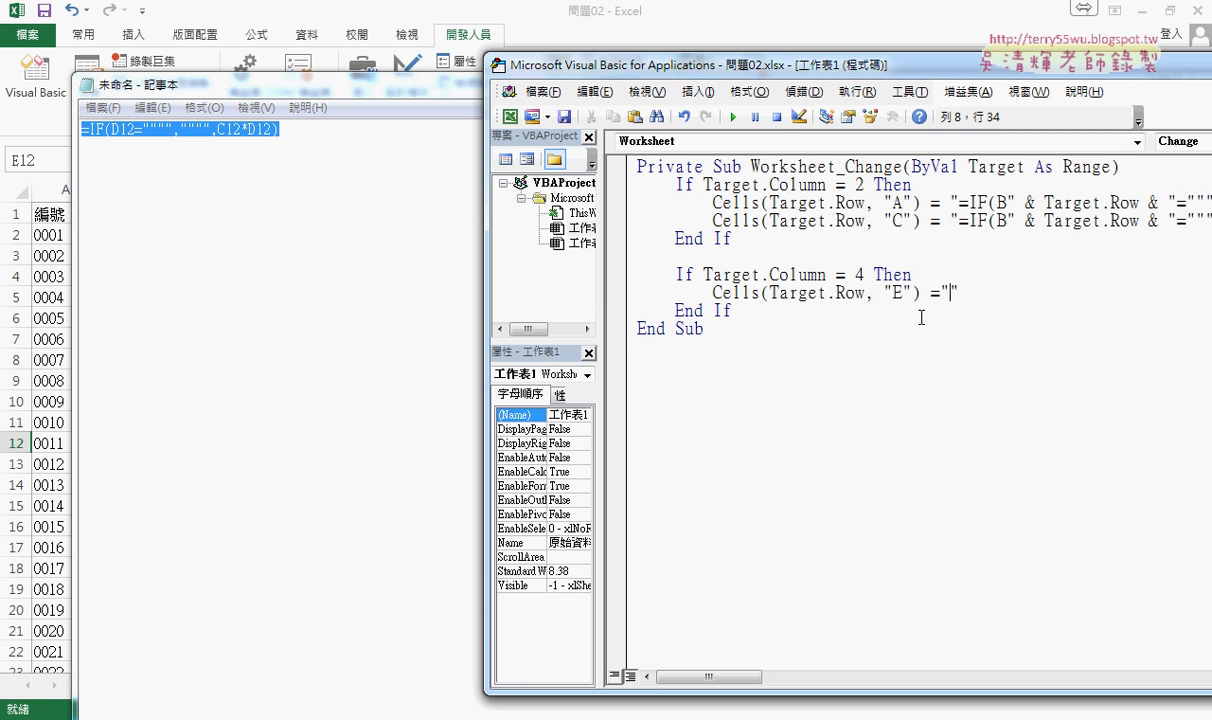
Step: Paste the escaped IF formula into the Cells(Target.Row, "E") line after a quote
text(")
key(ctrl+v)
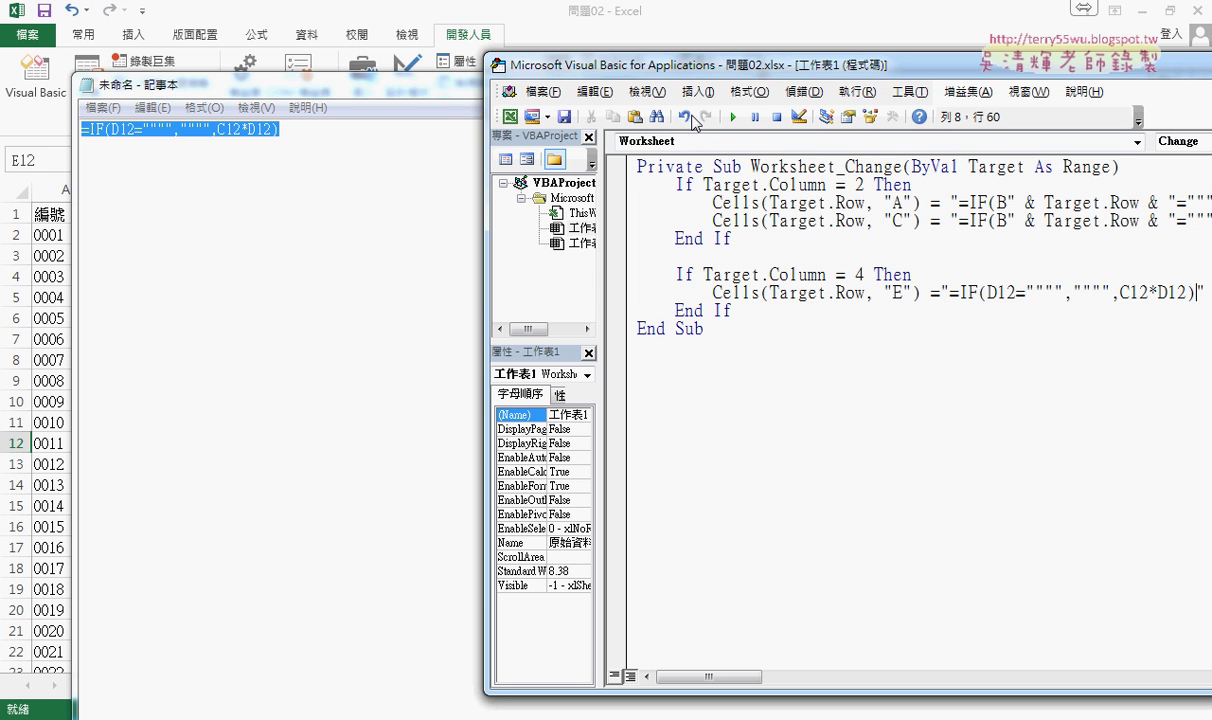
drag(671, 73, 295, 70)
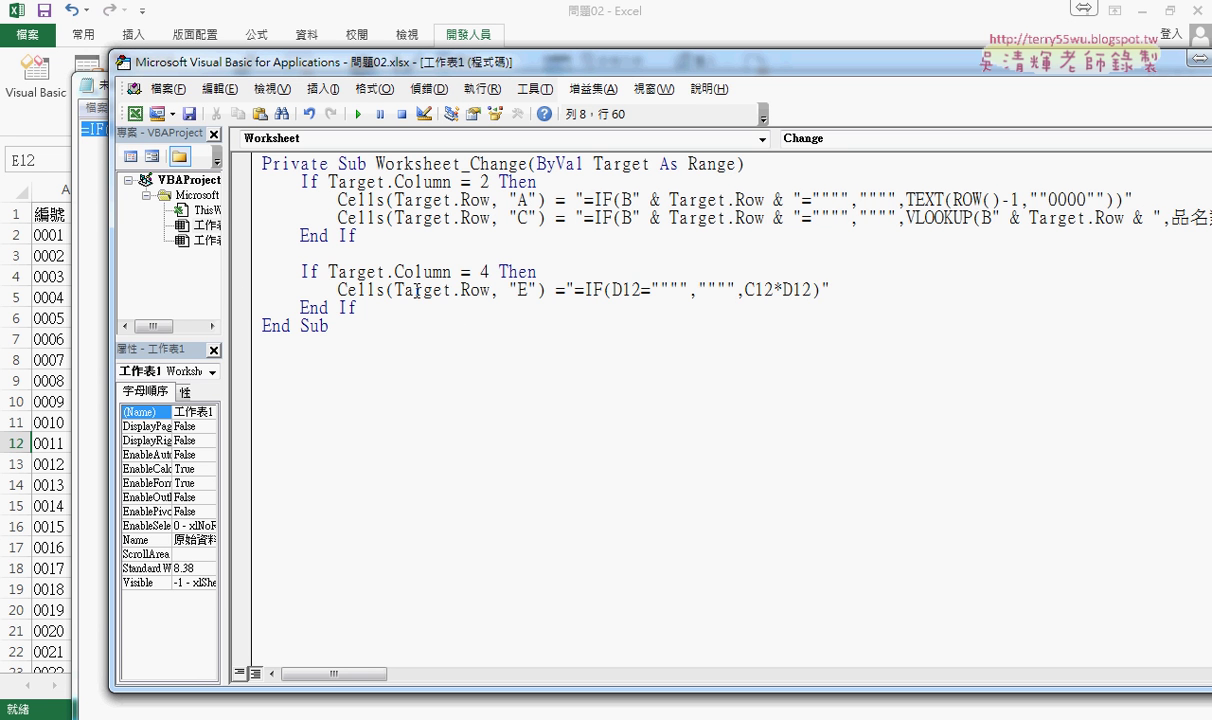
Step: Replace each of the three 12s with the " & Target.Row & " snippet, then return to Excel
drag(621, 290, 643, 293)
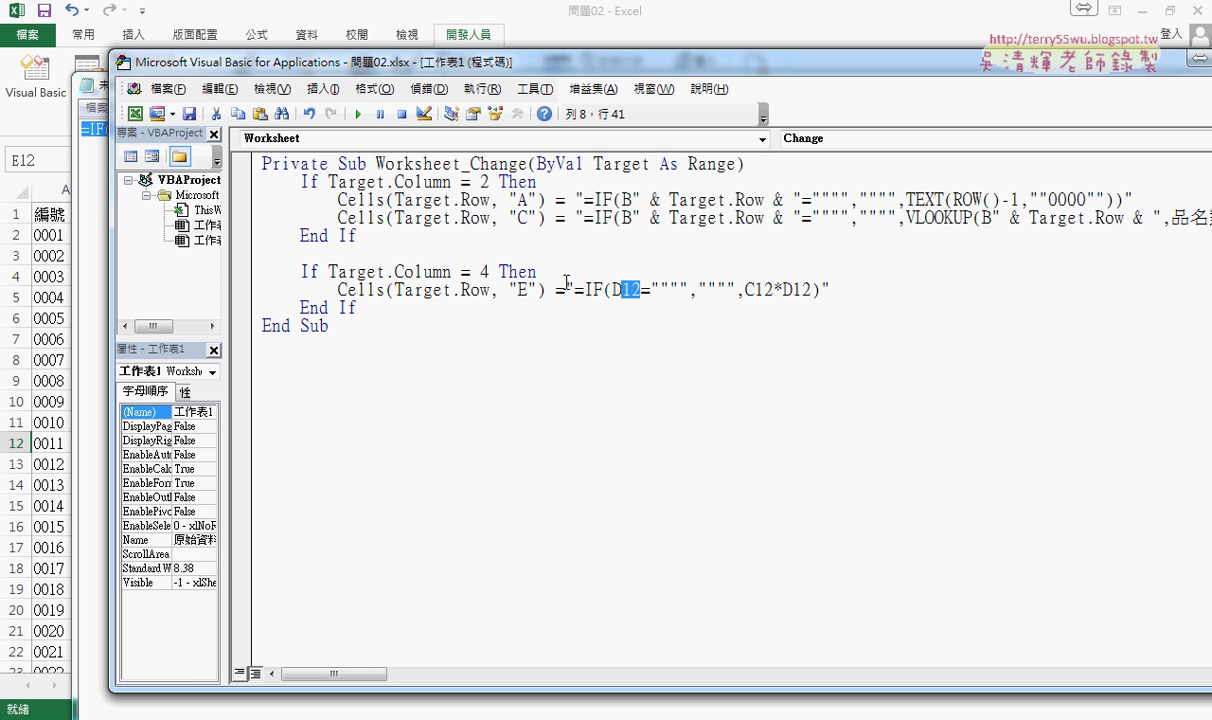
drag(632, 199, 800, 199)
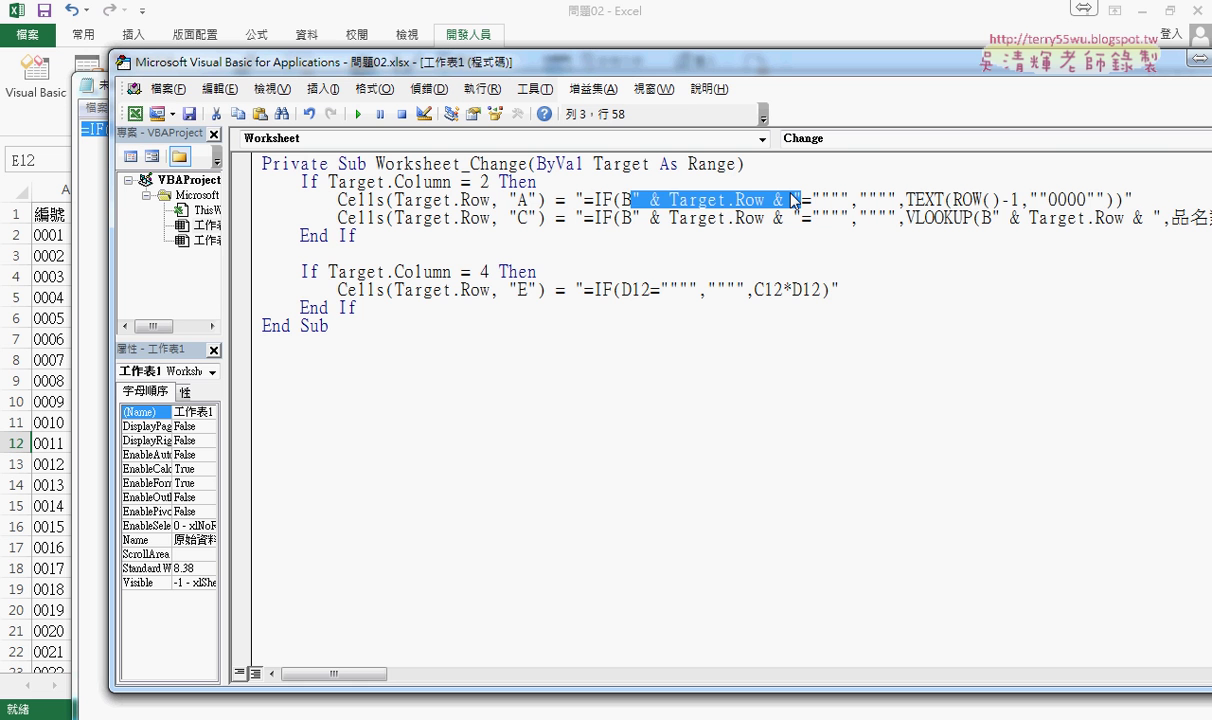
key(ctrl+c)
drag(649, 289, 631, 289)
key(ctrl+v)
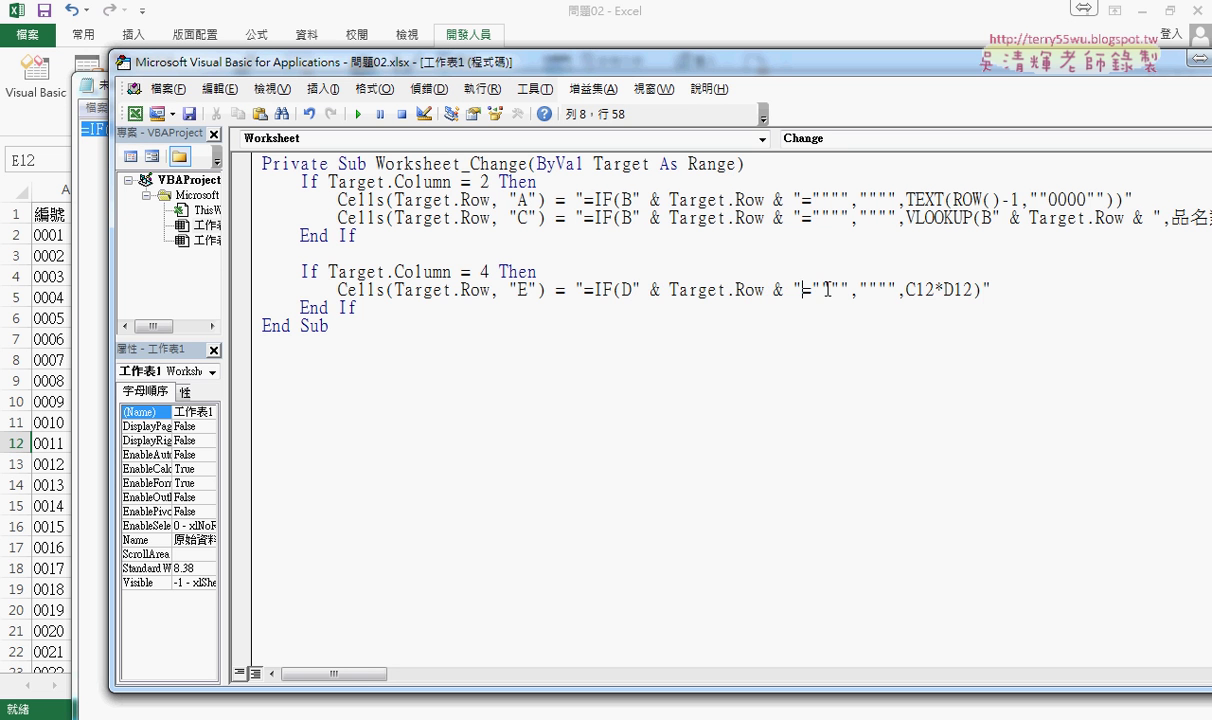
drag(918, 289, 935, 289)
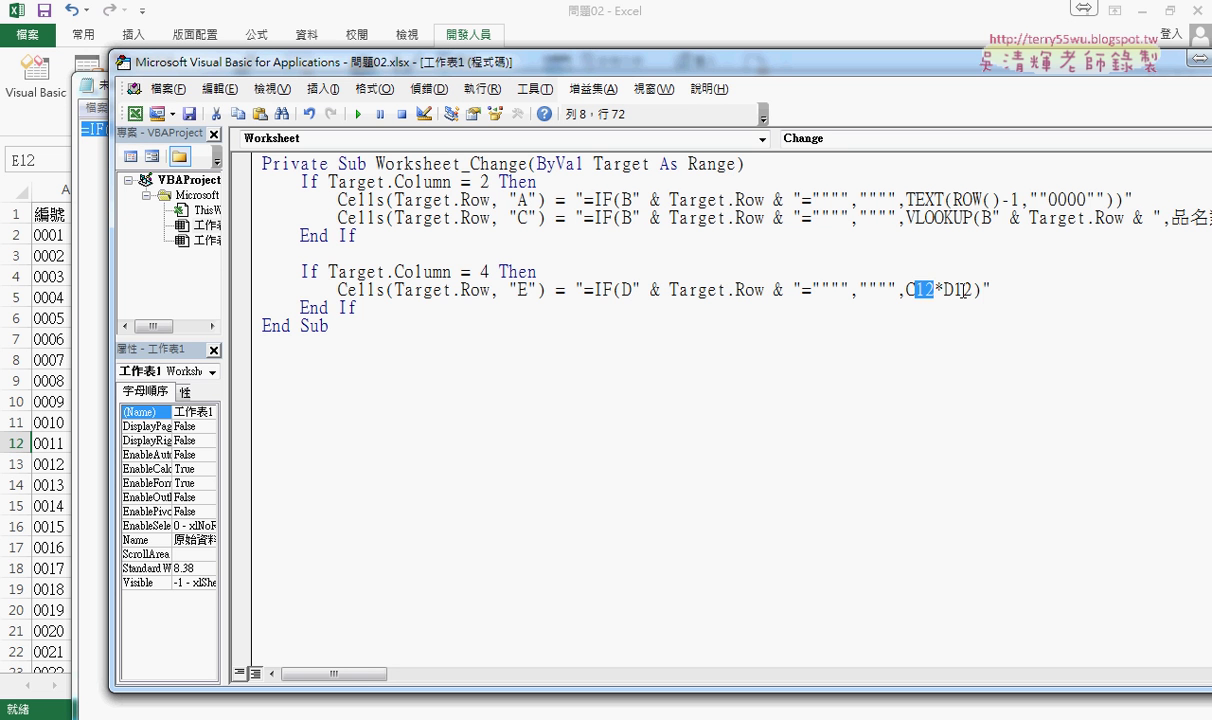
key(ctrl+v)
drag(1124, 289, 1113, 289)
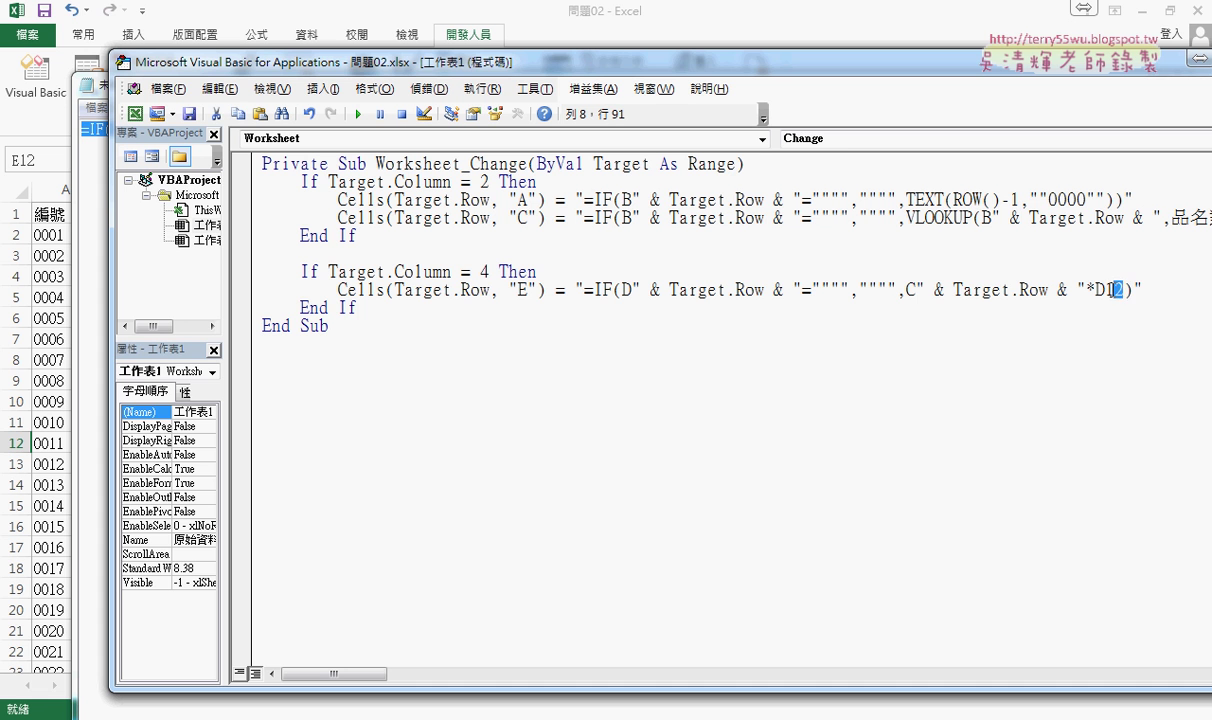
key(ctrl+v)
click(1018, 577)
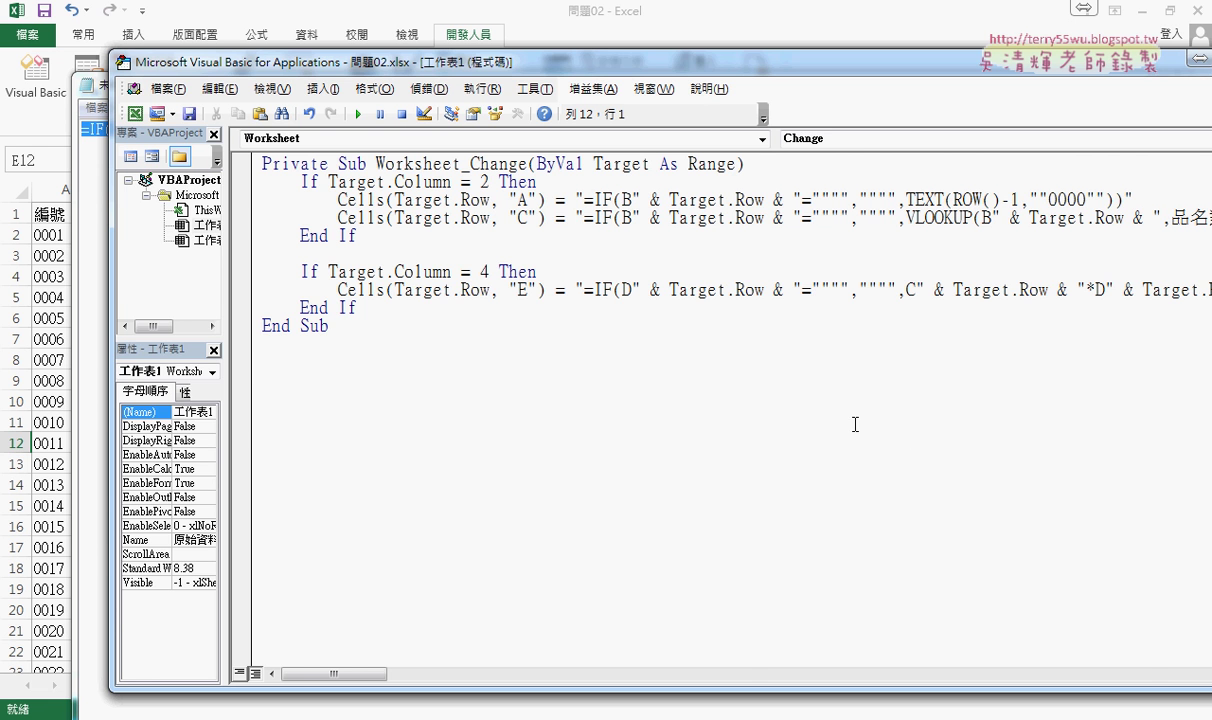
click(792, 10)
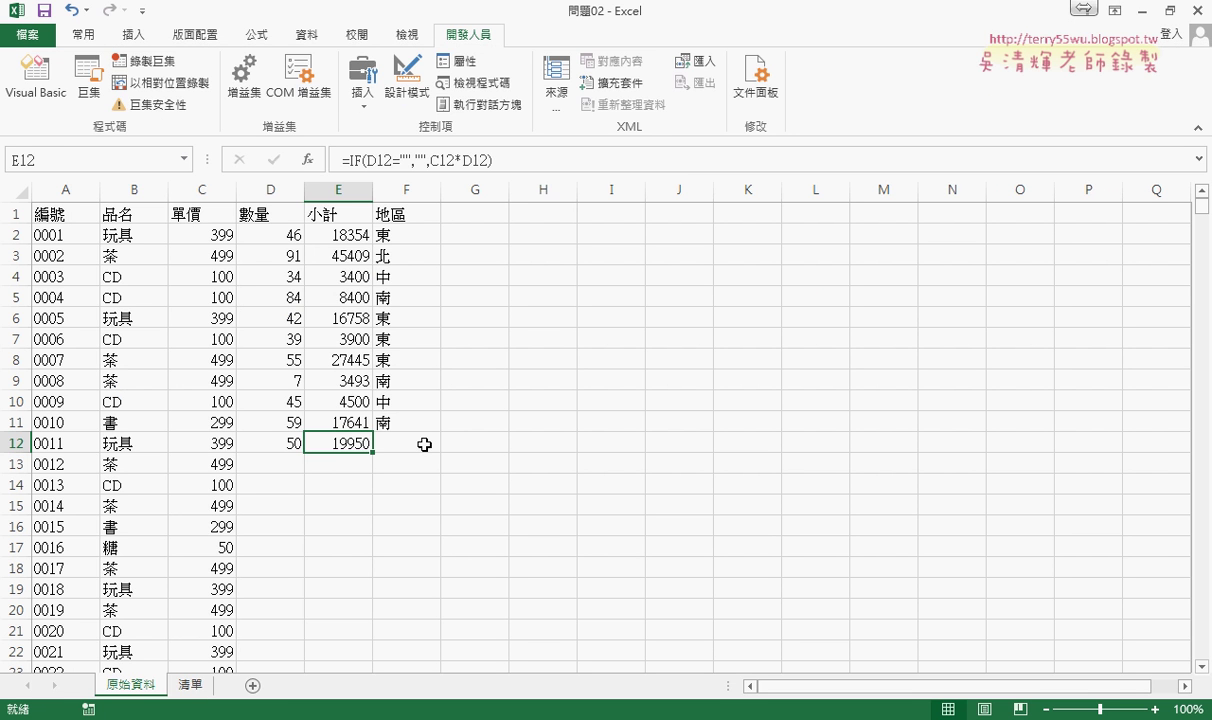
Step: Enter quantities 60, 20, 10 and 60 in D13 through D16
click(298, 460)
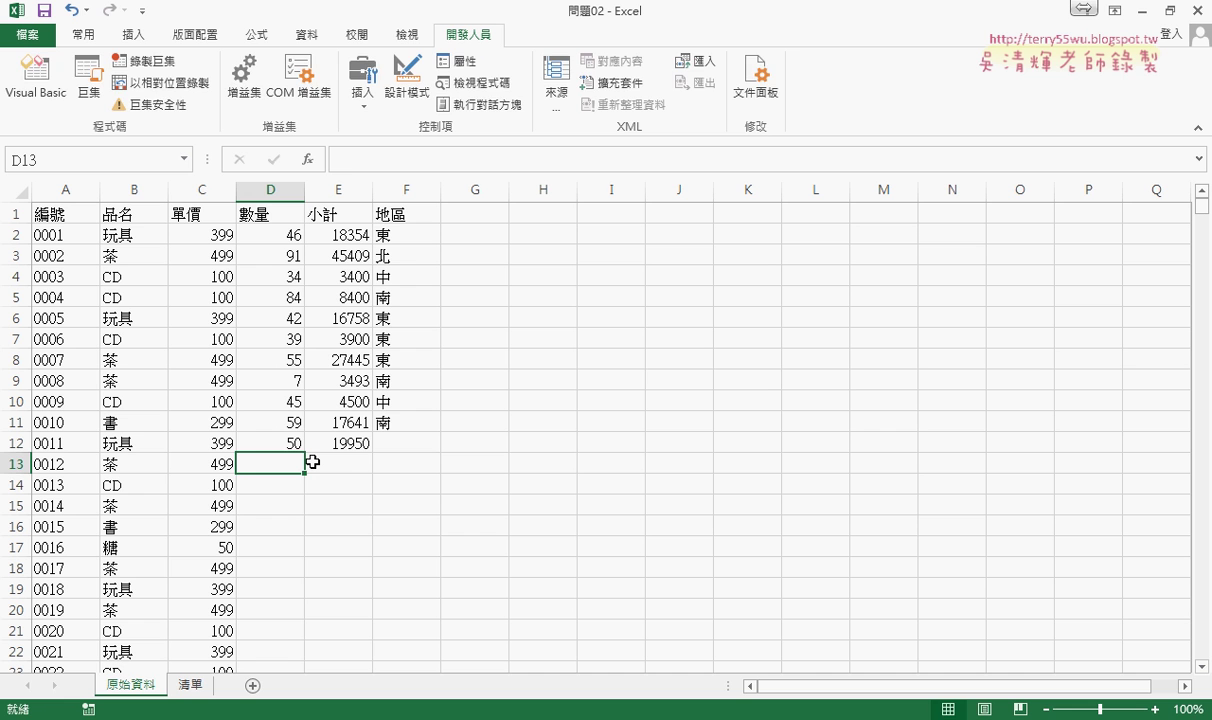
text(60)
key(Return)
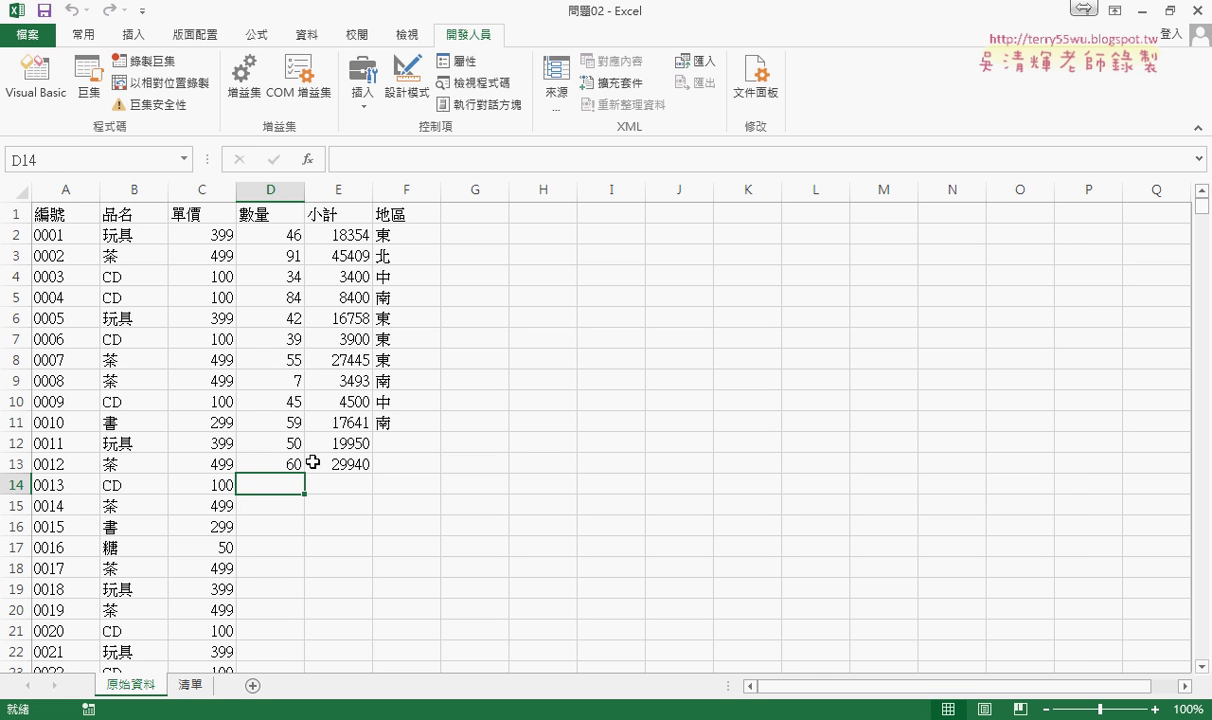
text(20)
key(Return)
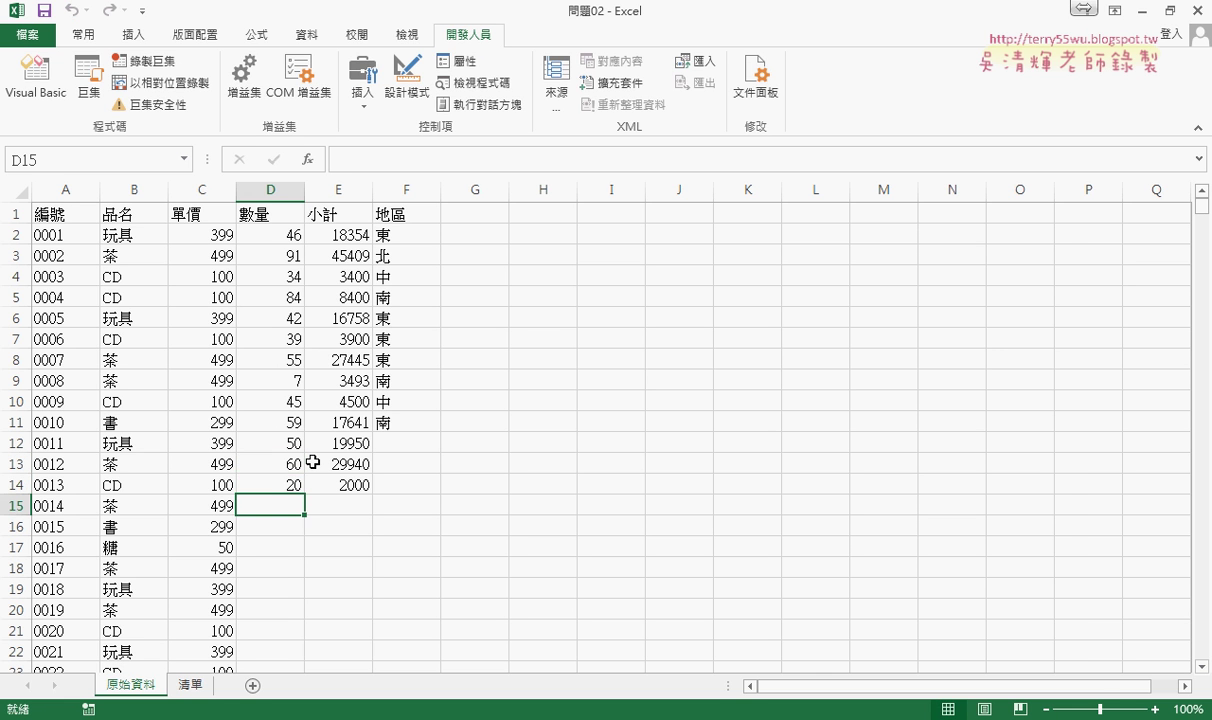
text(10)
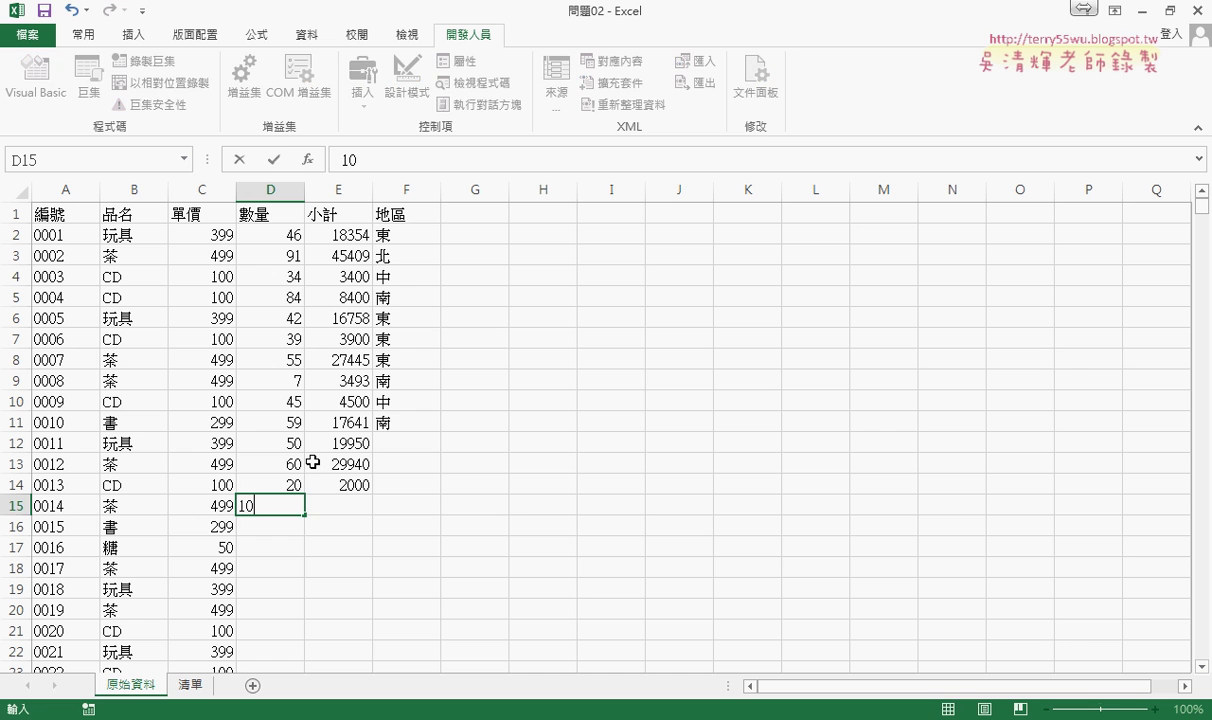
key(Return)
text(60)
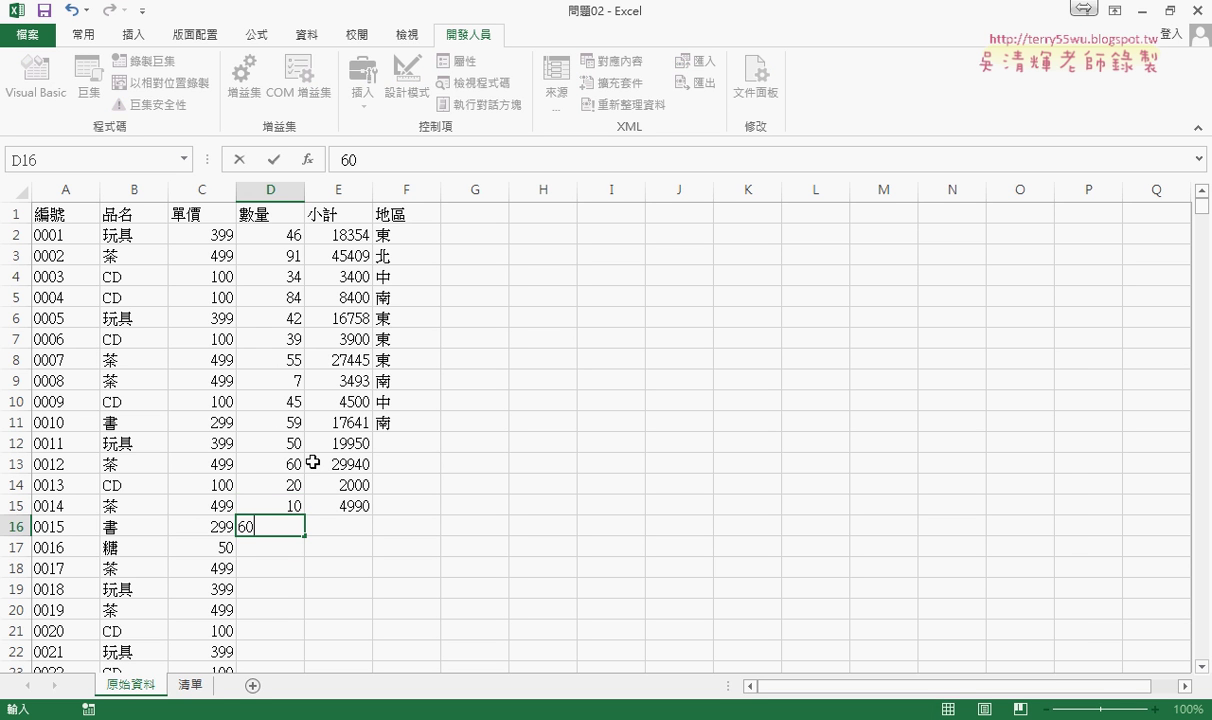
key(Return)
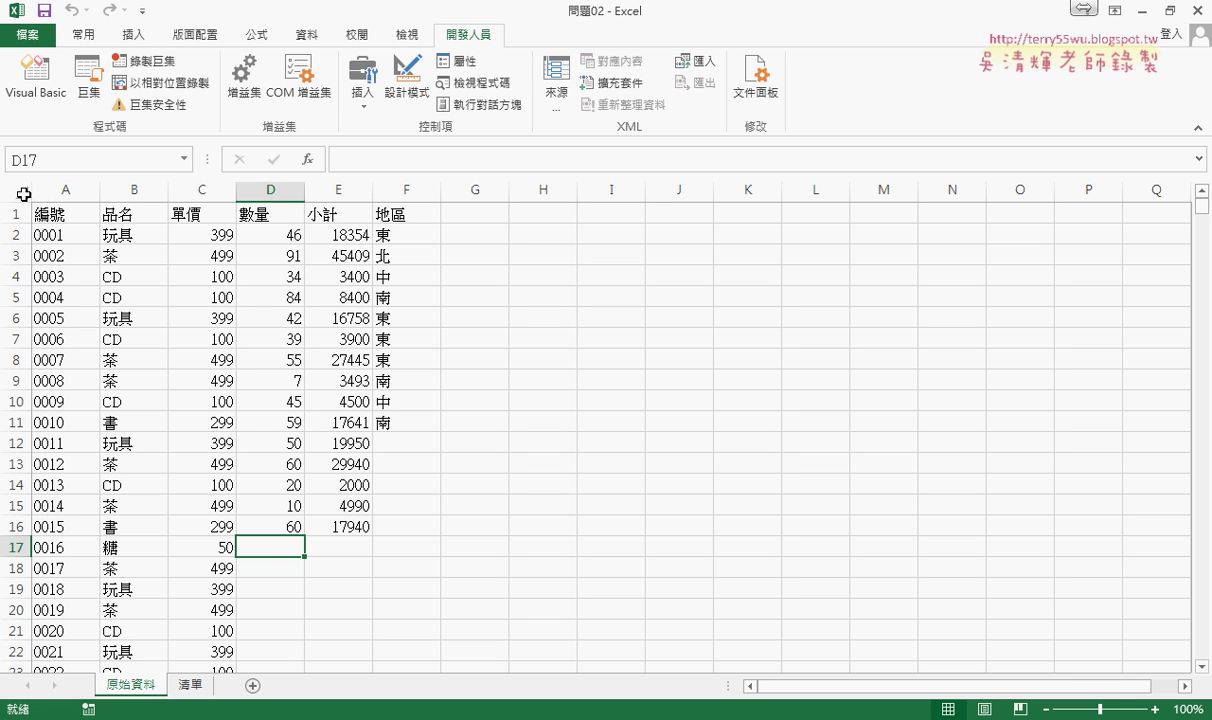
Step: Look at 保護工作表 on the 校閱 tab, then check C28's 單價 formula and the empty cells below
click(343, 36)
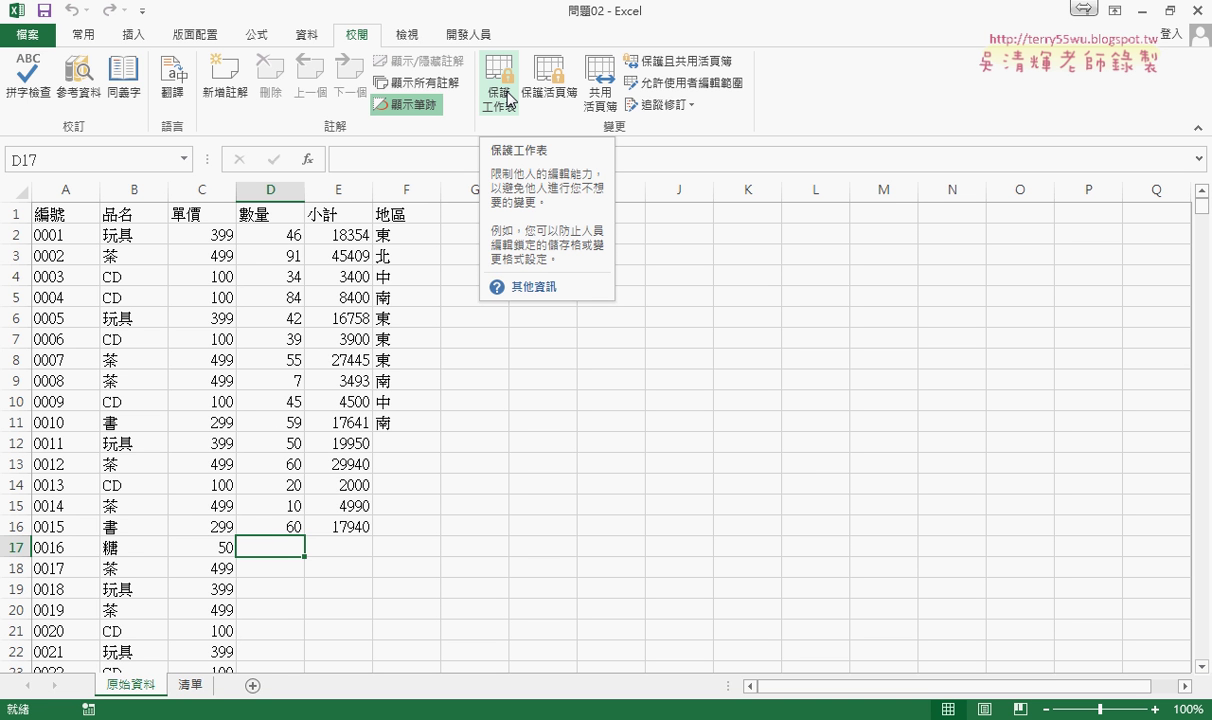
click(509, 98)
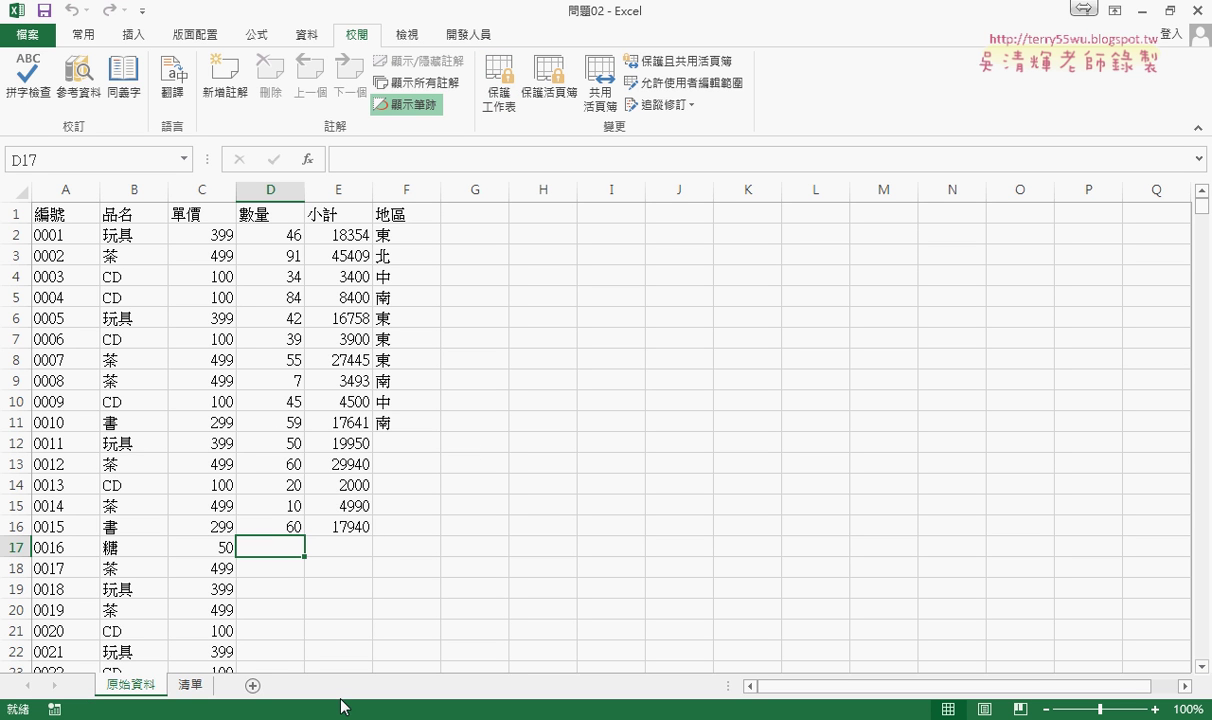
scroll(266, 570, down, 3)
scroll(266, 570, down, 2)
click(211, 463)
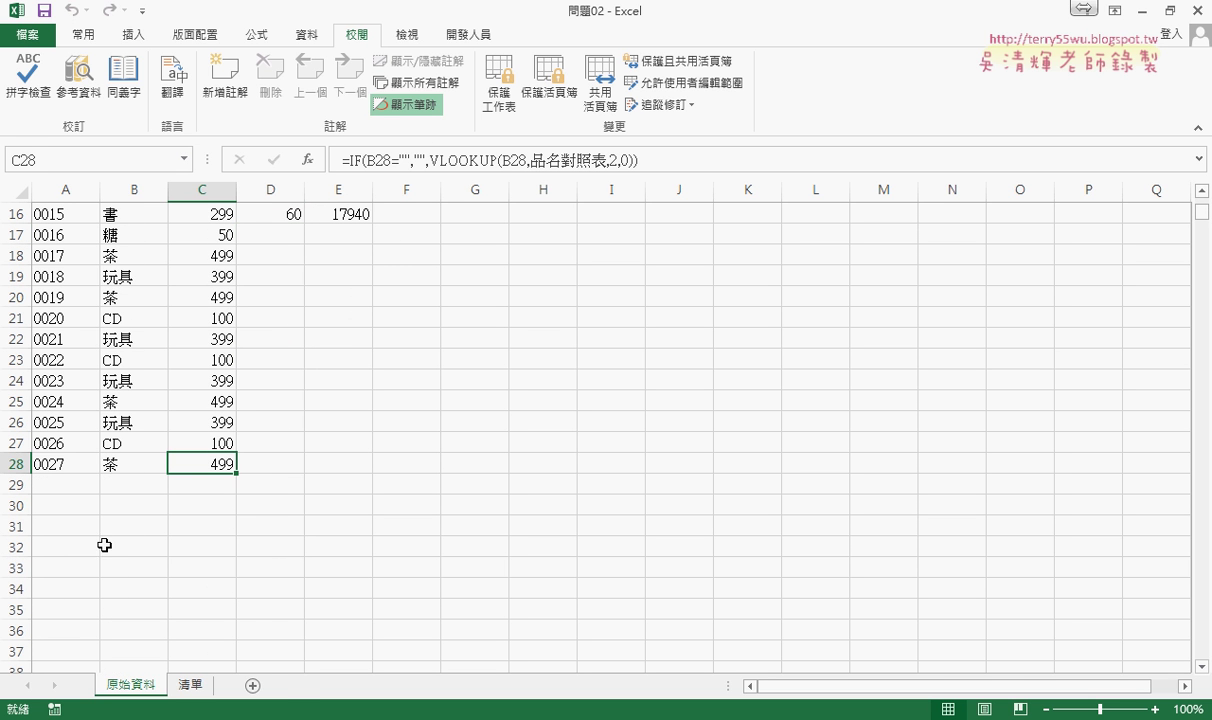
mouse_move(211, 484)
mouse_down()
mouse_move(209, 502)
mouse_move(209, 484)
mouse_up()
Step: Reopen the 工作表1 (原始資料) code in the VBA editor and review its column 2 If block
click(206, 463)
click(387, 617)
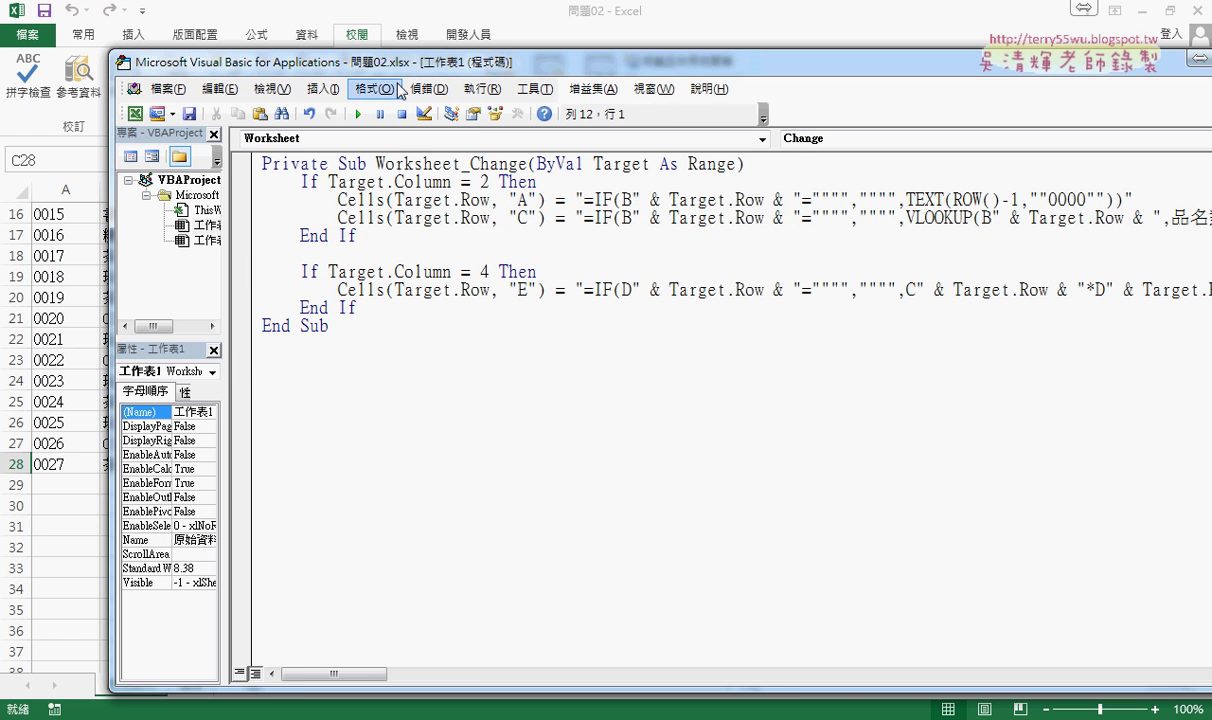
drag(409, 62, 503, 65)
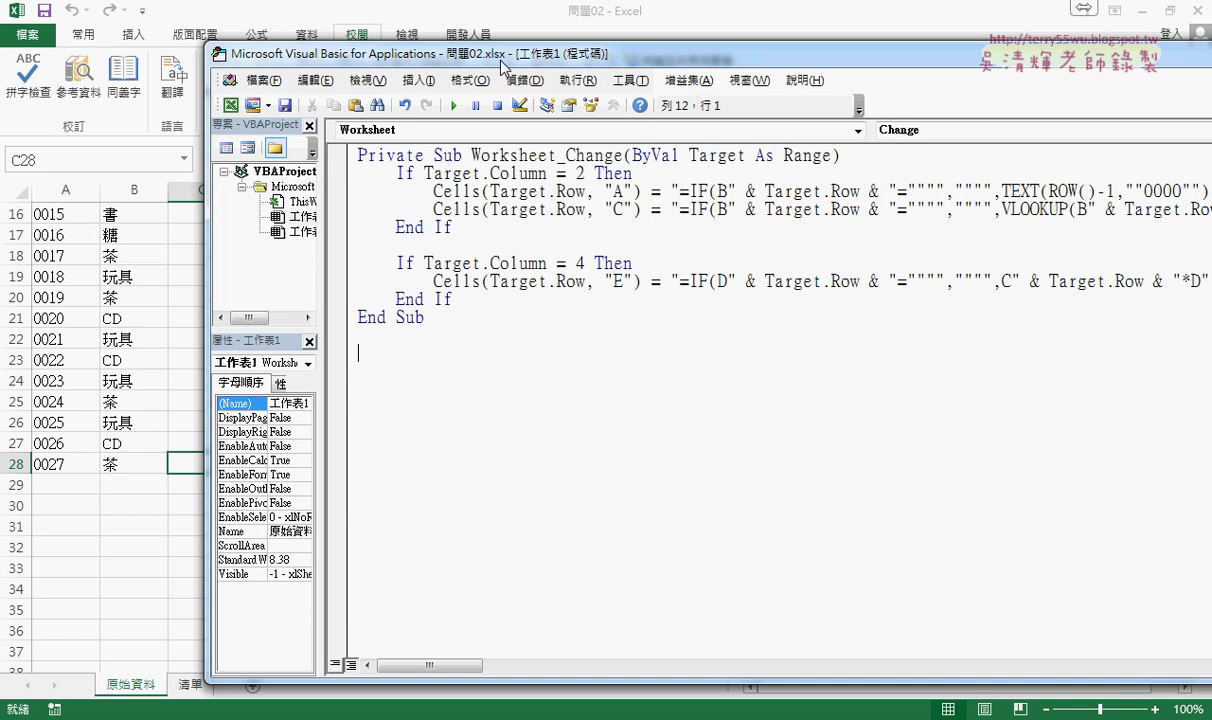
drag(319, 200, 420, 206)
click(330, 216)
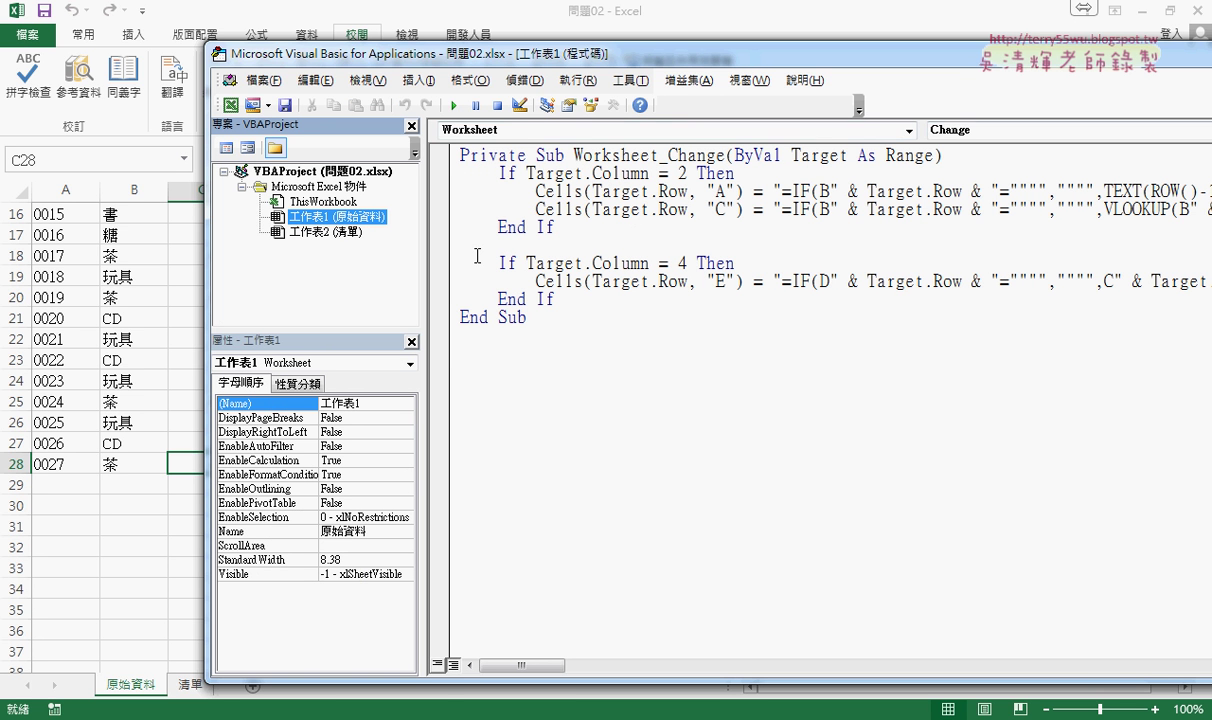
mouse_move(423, 253)
mouse_down()
mouse_move(350, 253)
mouse_move(362, 176)
mouse_up()
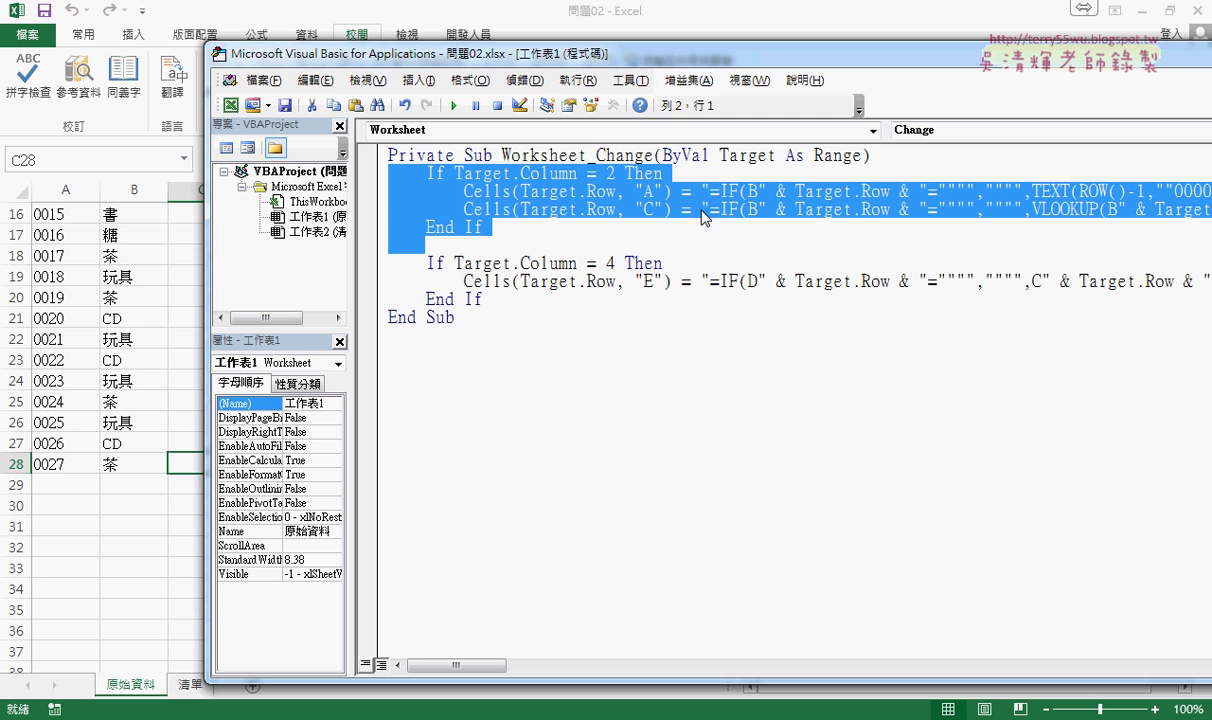
drag(599, 60, 421, 56)
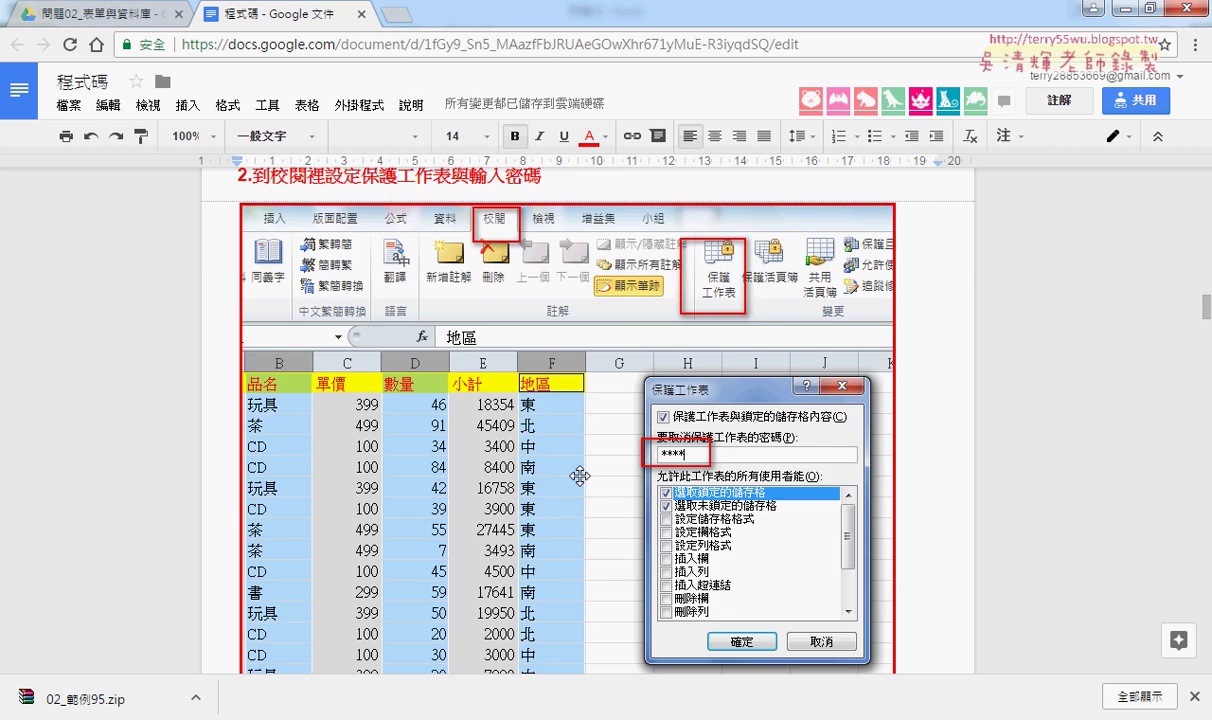
scroll(541, 478, up, 4)
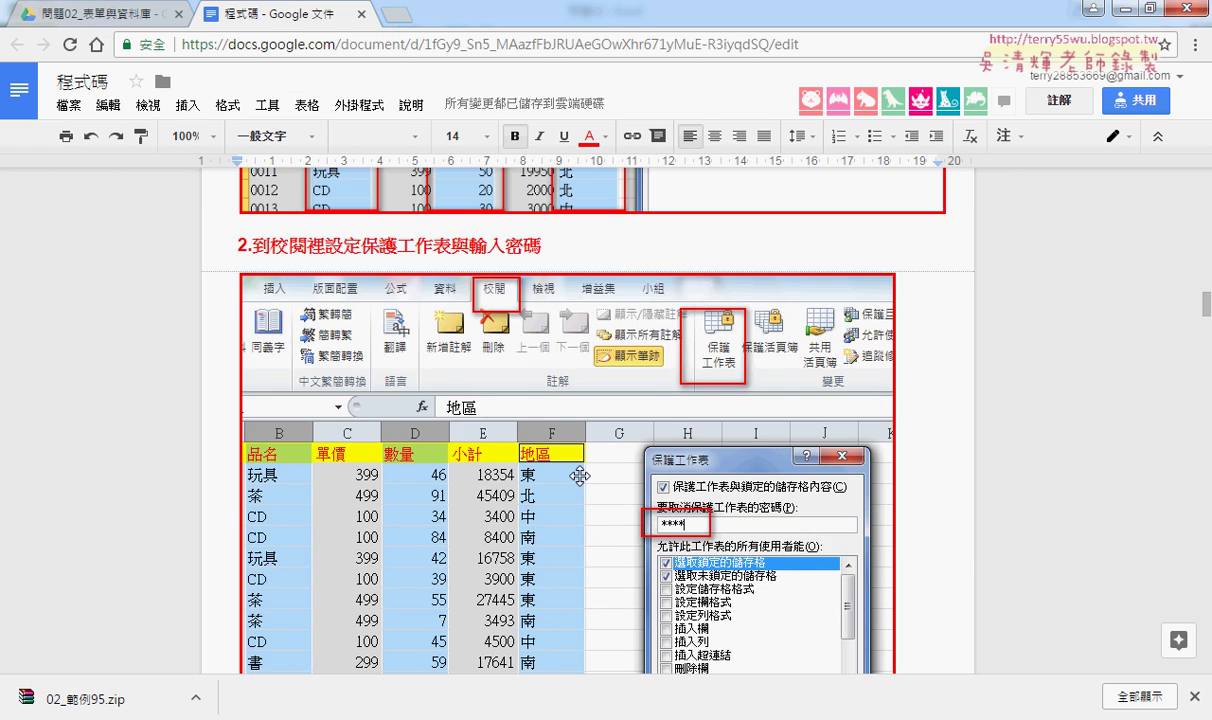